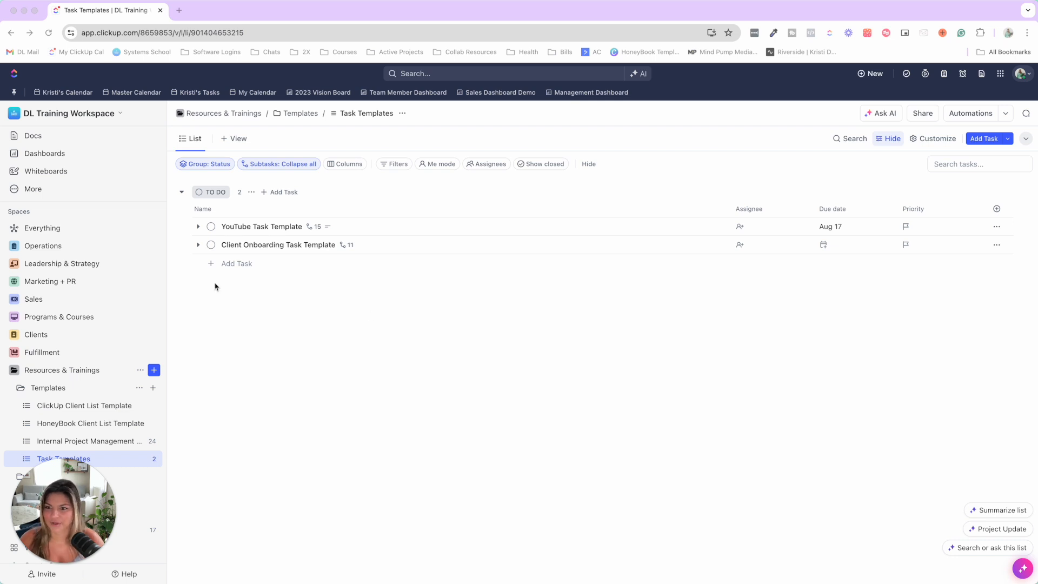
Expand the Client Onboarding Task Template's subtasks, and examine the project phases in the Internal Project Management Template list
left_click(199, 245)
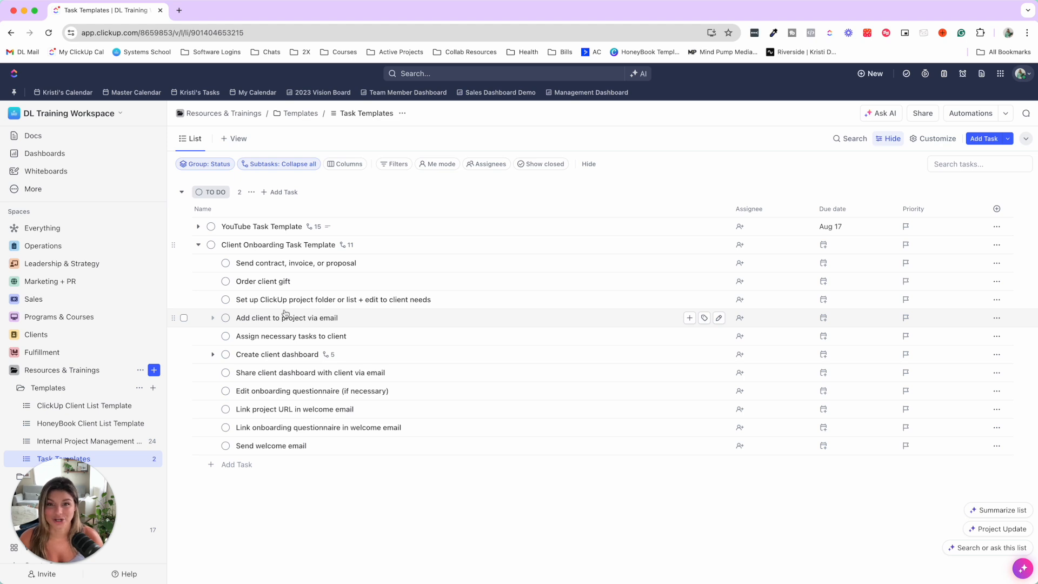
left_click(72, 445)
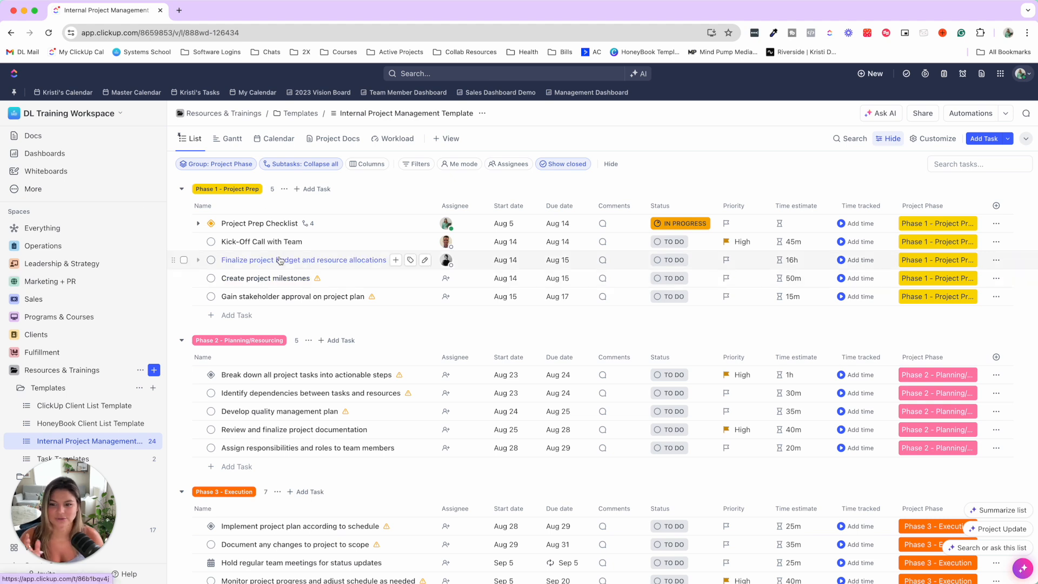
scroll(324, 265, "down", 2)
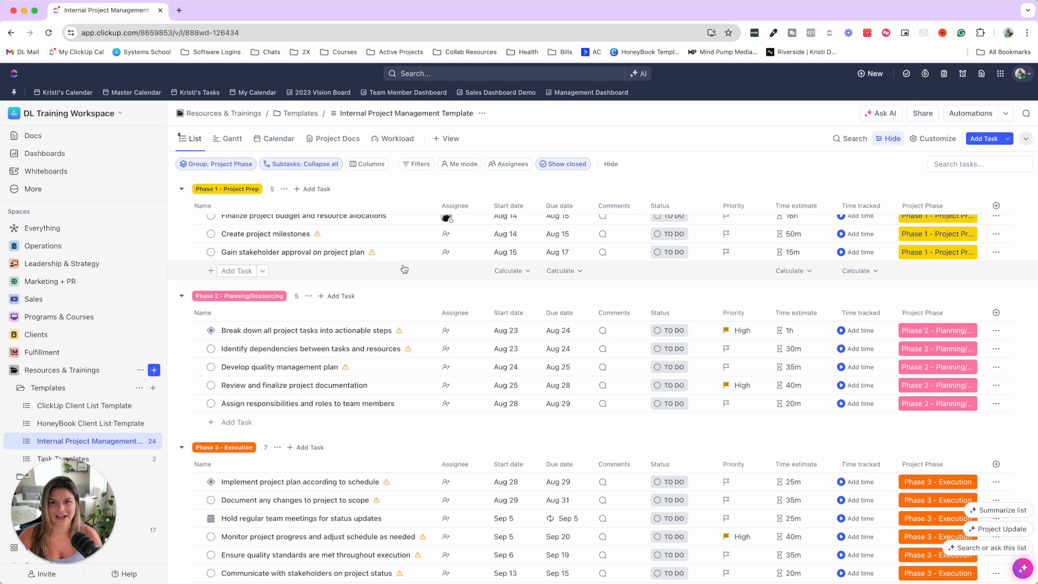
scroll(442, 349, "down", 4)
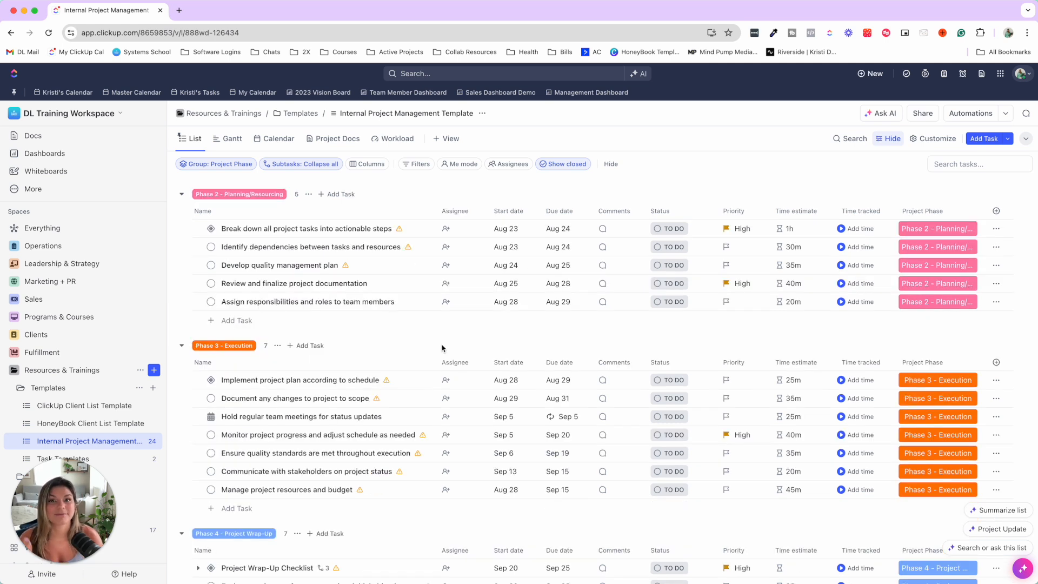
scroll(442, 348, "up", 6)
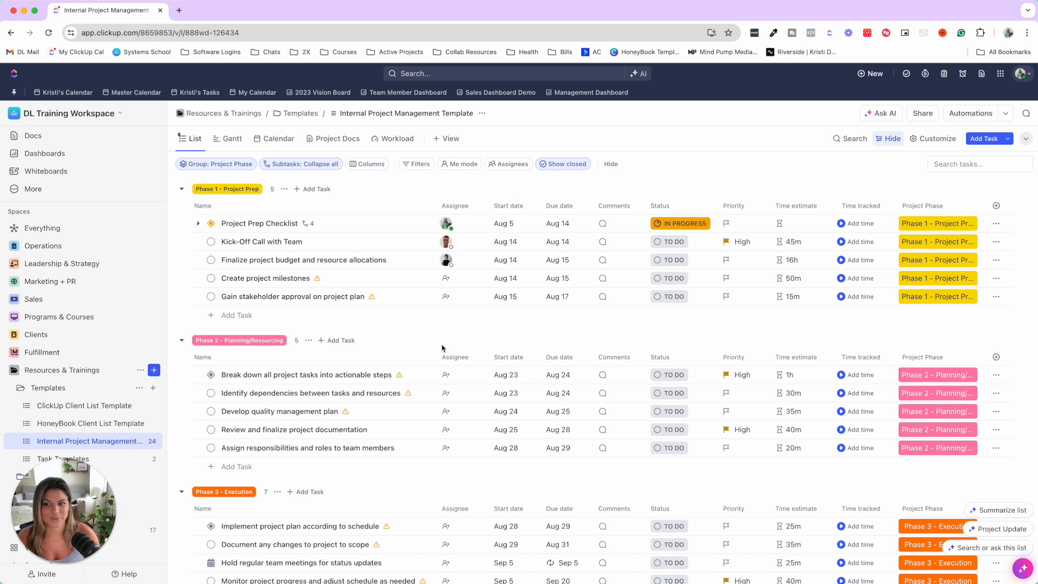
scroll(443, 348, "down", 7)
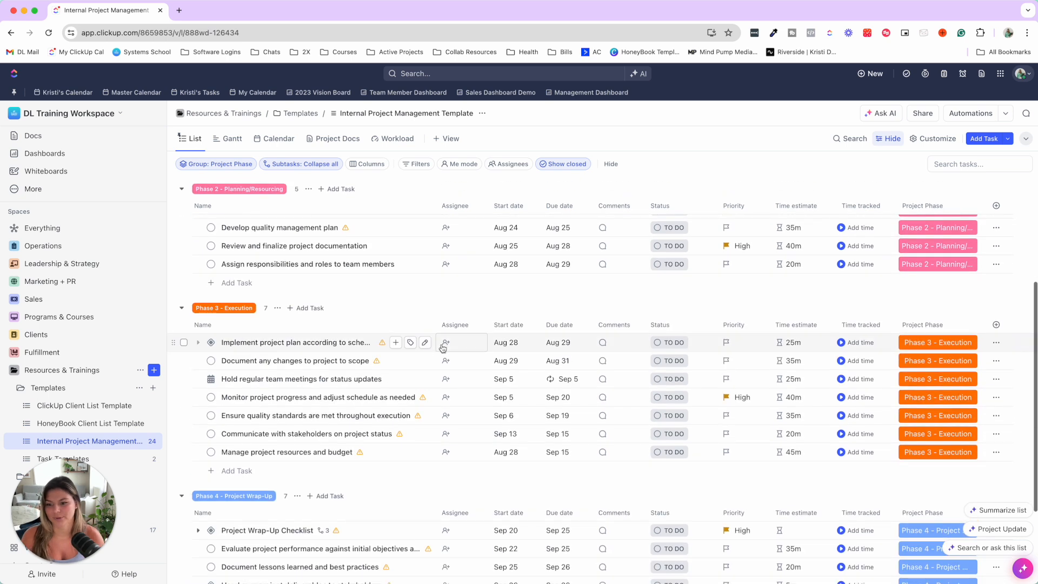
scroll(443, 348, "up", 7)
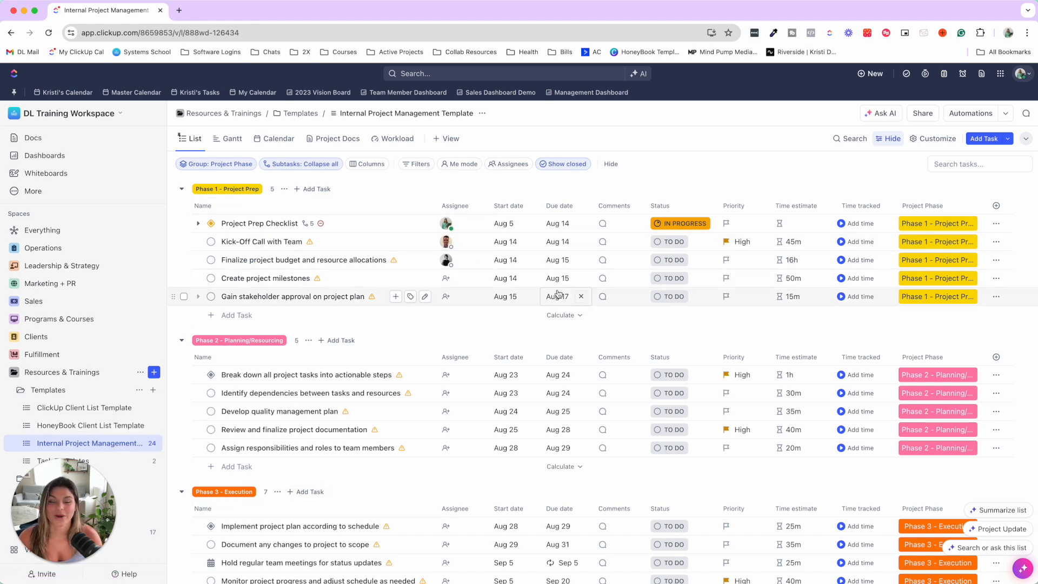
scroll(559, 299, "down", 1)
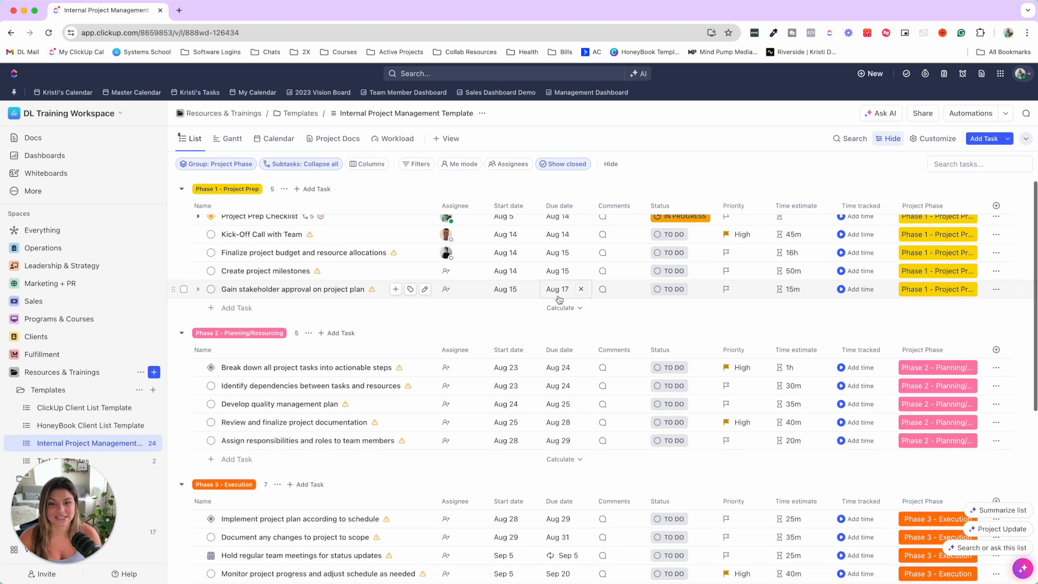
scroll(675, 254, "up", 1)
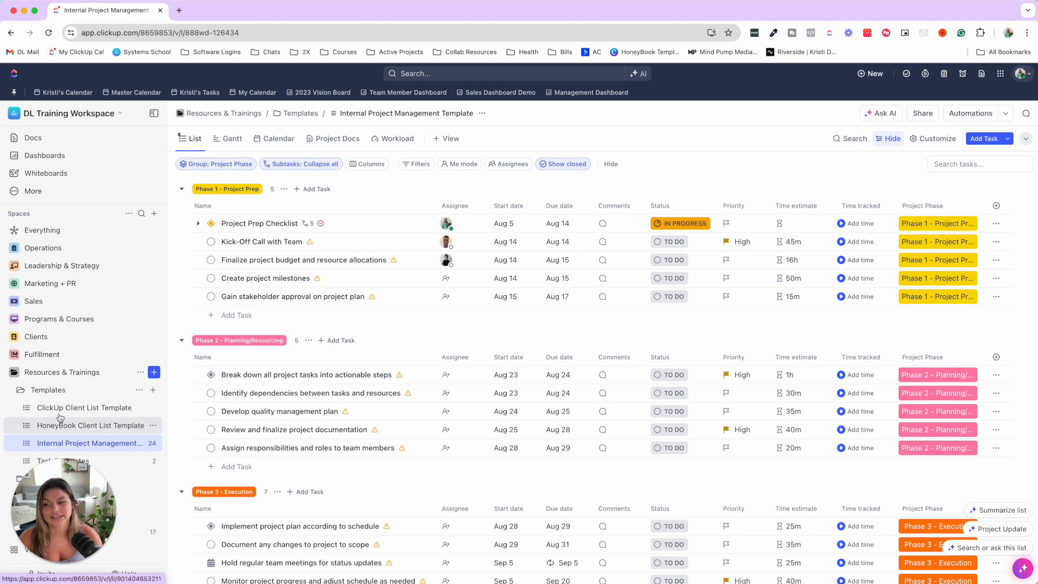
View the Templates folder and Resources & Trainings space overviews, and return to the Task Templates list
left_click(23, 393)
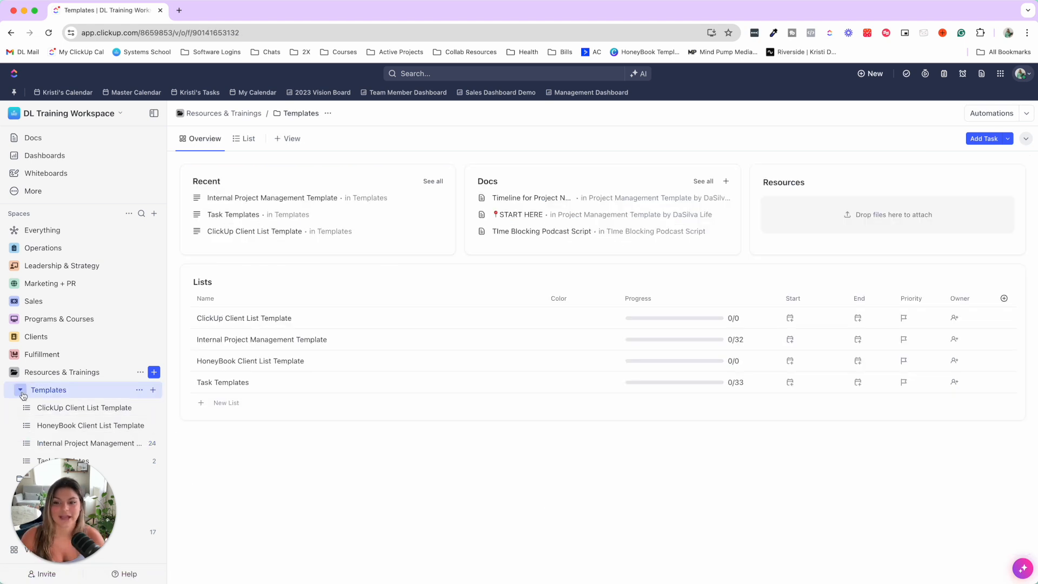
left_click(50, 374)
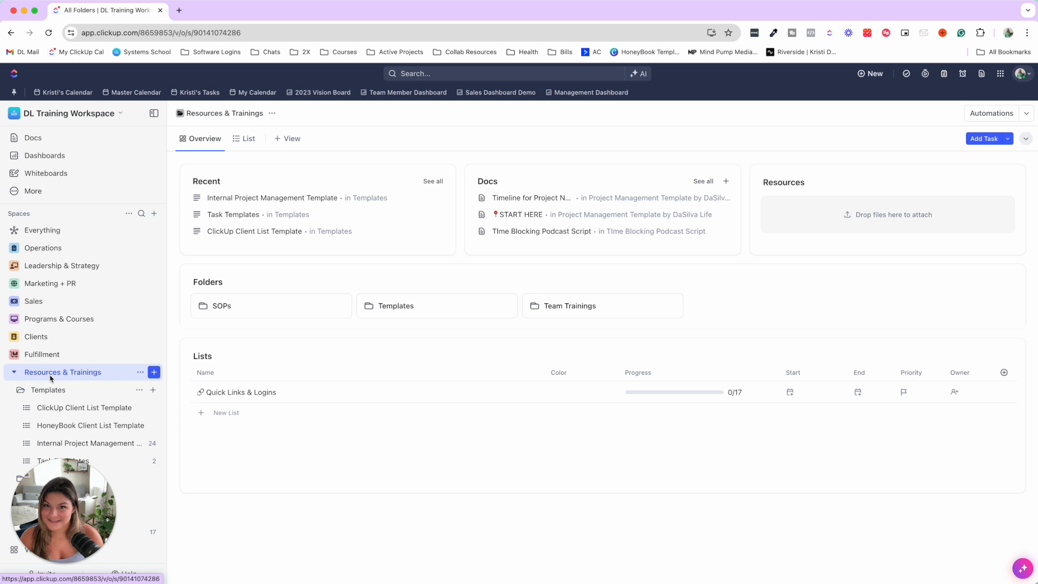
left_click(81, 440)
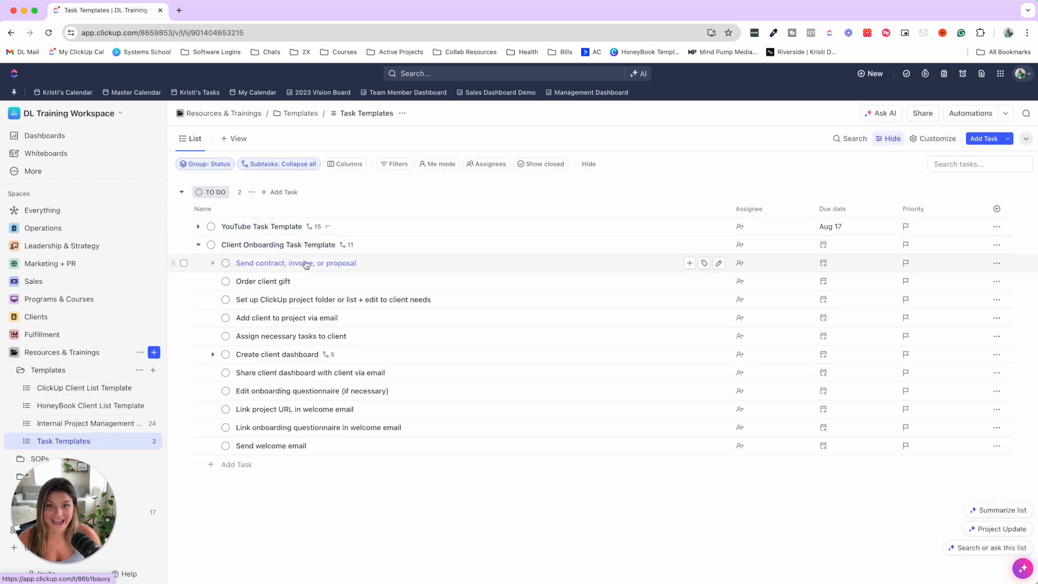
Check the template option in the List view's settings for the Internal Project Management Template list, leaving them unchanged
left_click(76, 424)
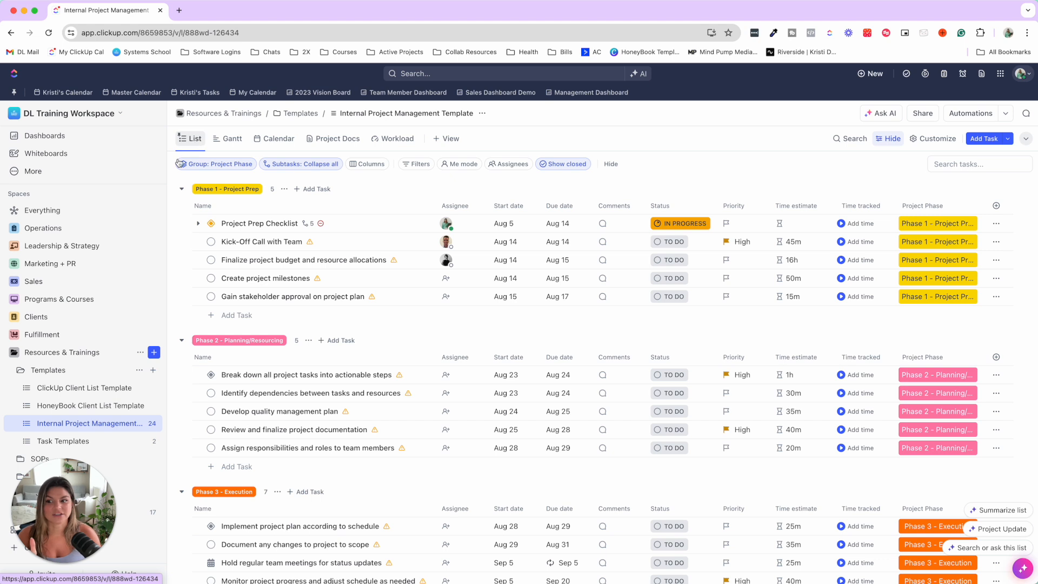
left_click(184, 144)
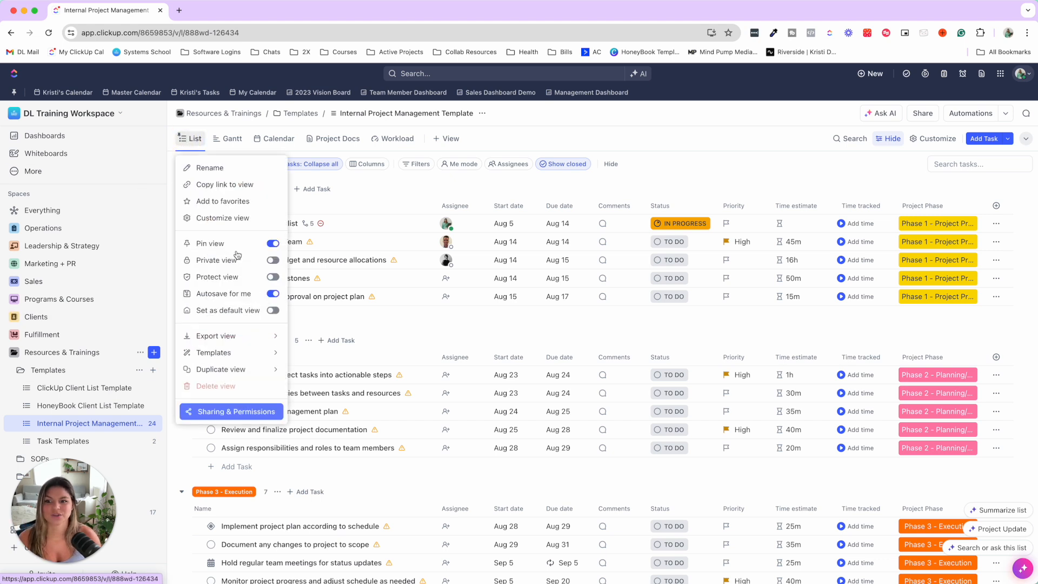
mouse_move(233, 353)
left_click(378, 193)
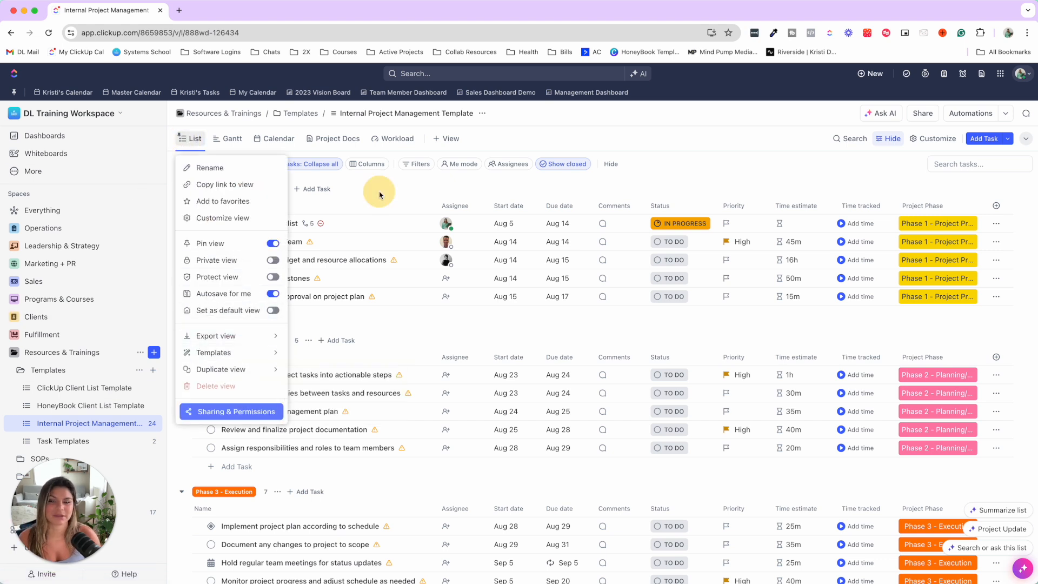
left_click(380, 194)
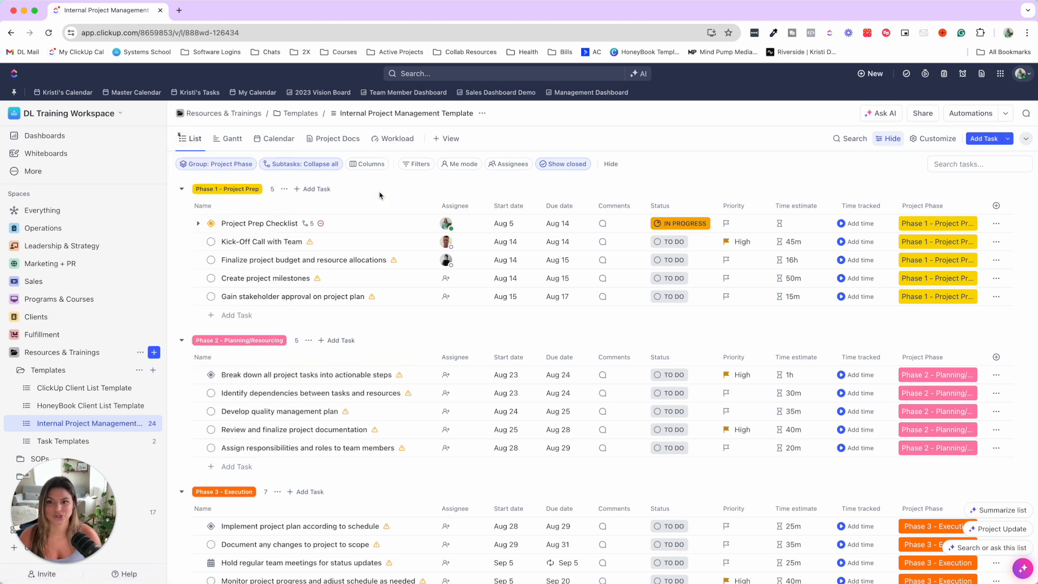
Look over the project docs, the client onboarding task's checklist and the workspace whiteboards as other items that can be templated
left_click(325, 140)
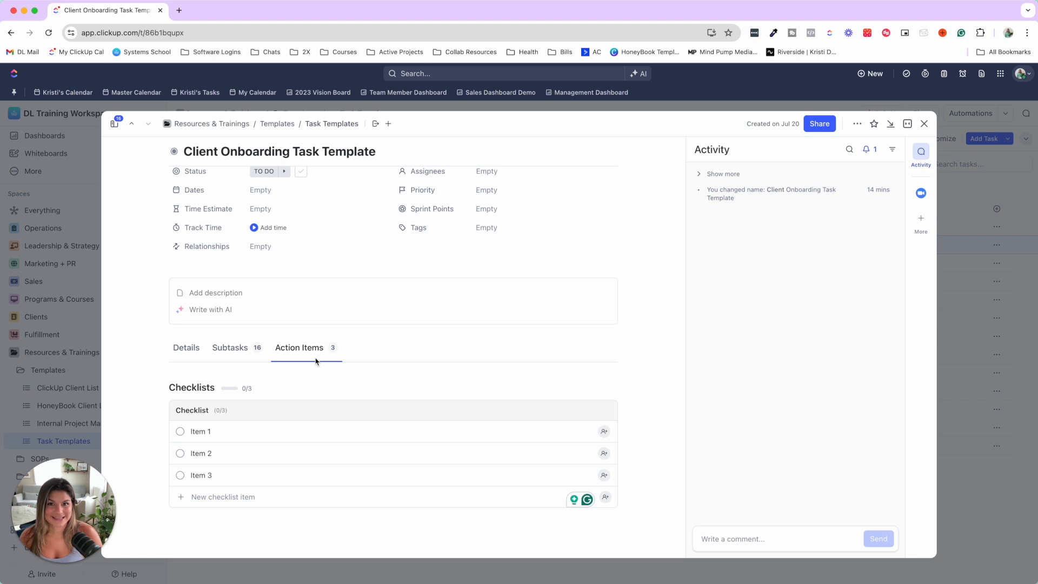
left_click(1001, 280)
left_click(42, 154)
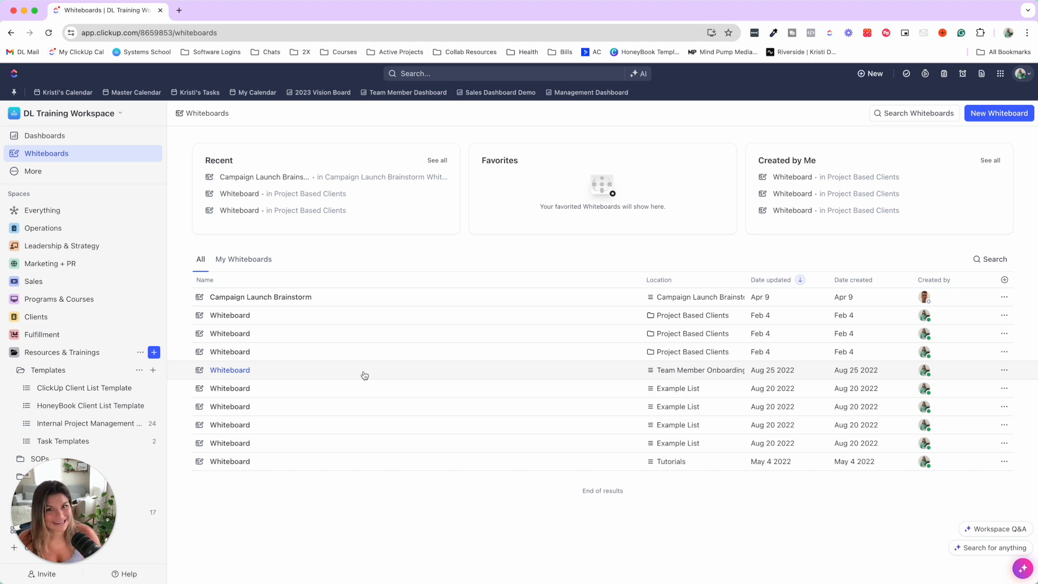
left_click(90, 426)
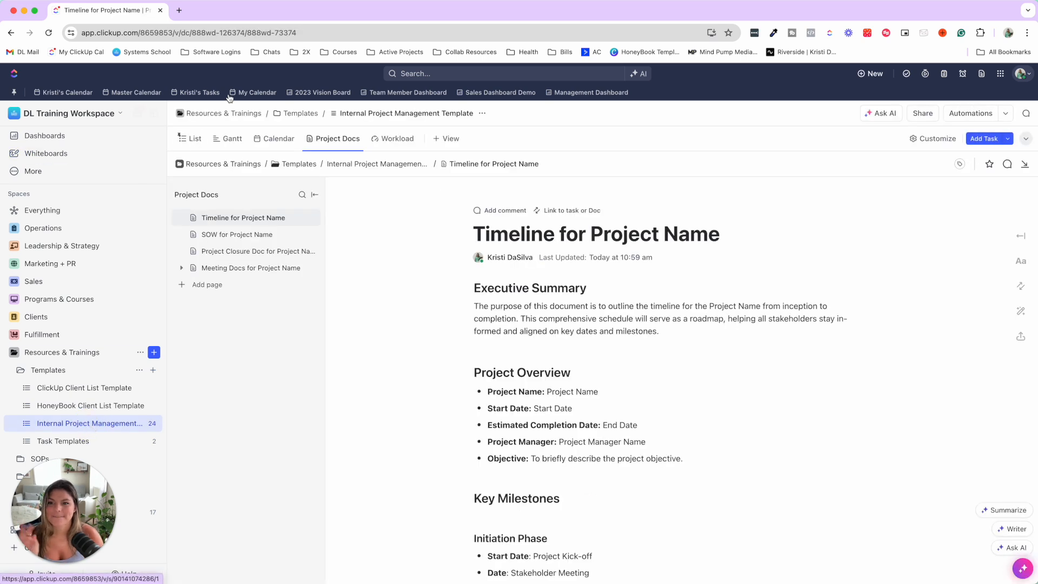
Start saving the Internal Project Management Template list as a new list template named "Project Management Template"
left_click(196, 142)
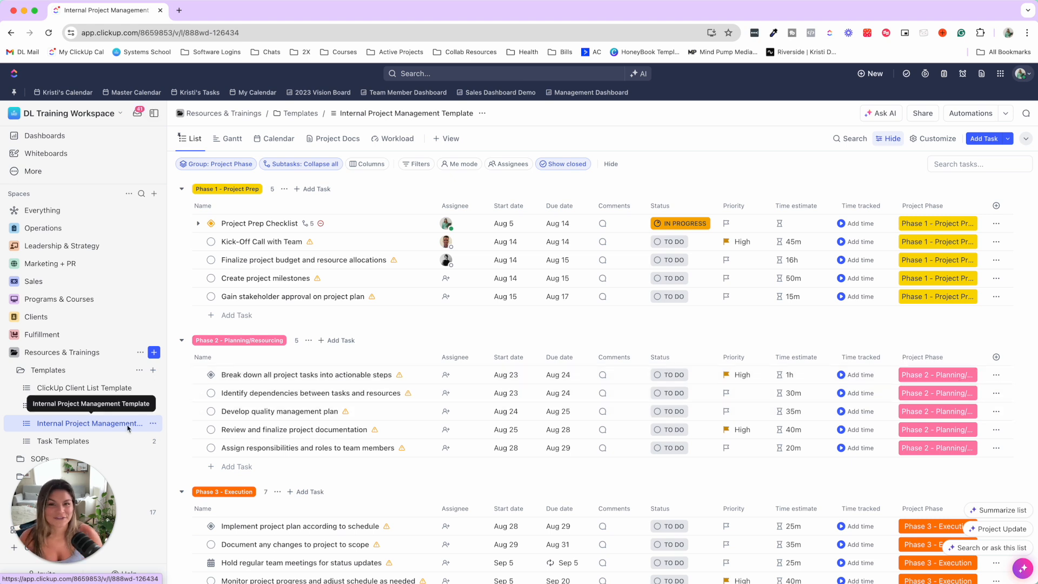
left_click(153, 423)
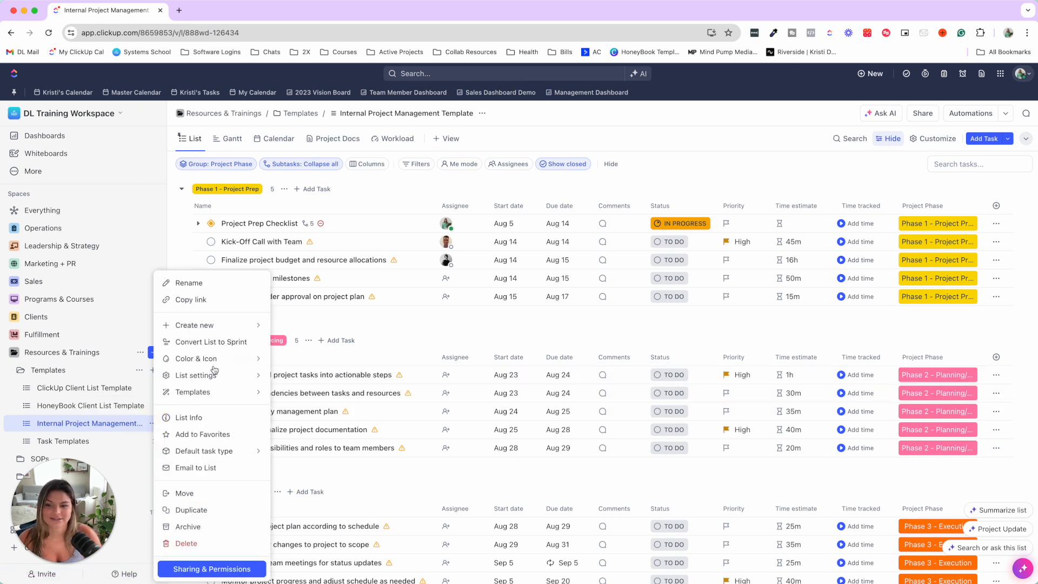
mouse_move(209, 398)
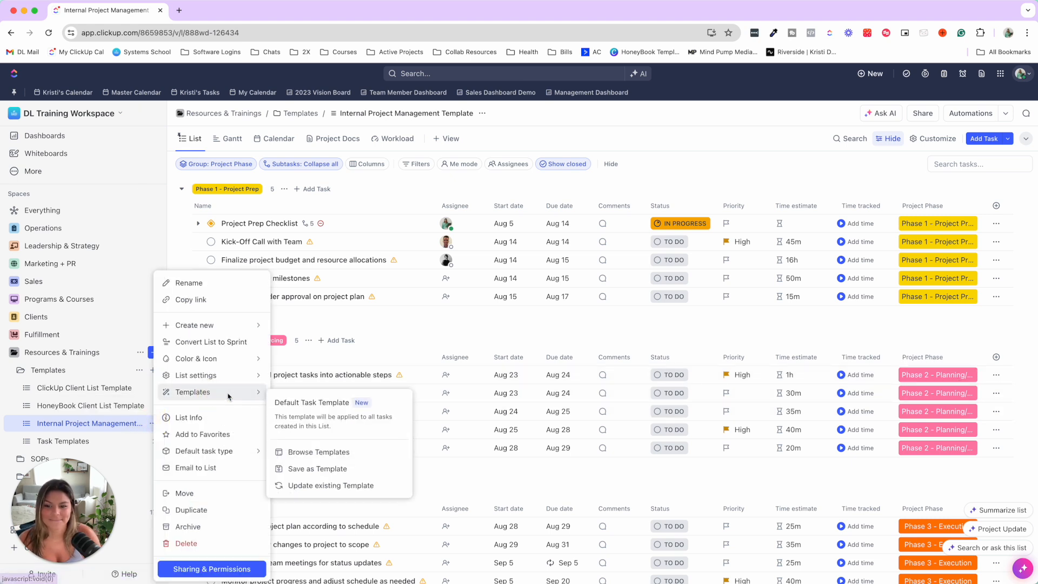
left_click(344, 469)
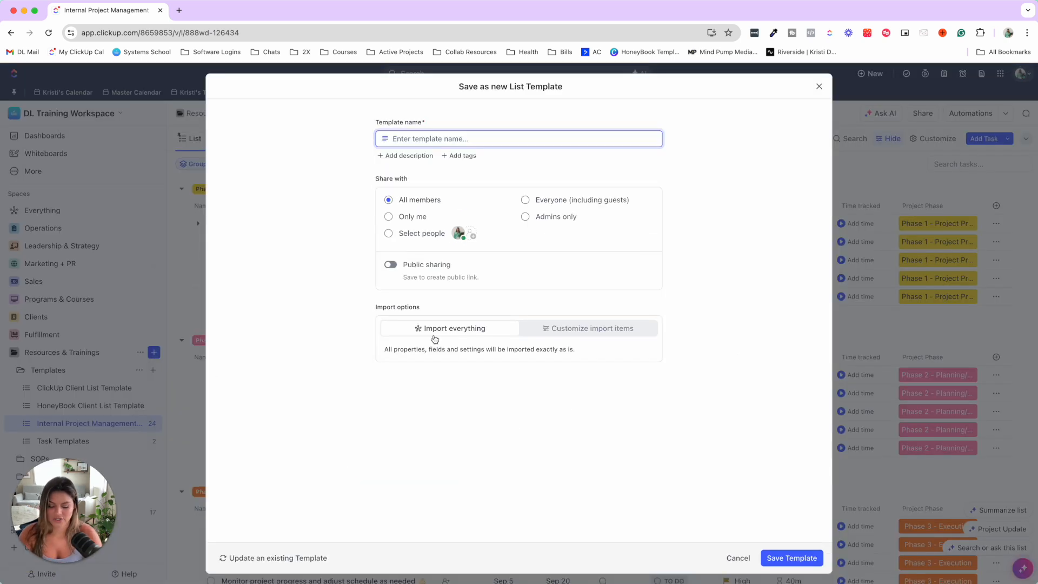
type("Project Management Template")
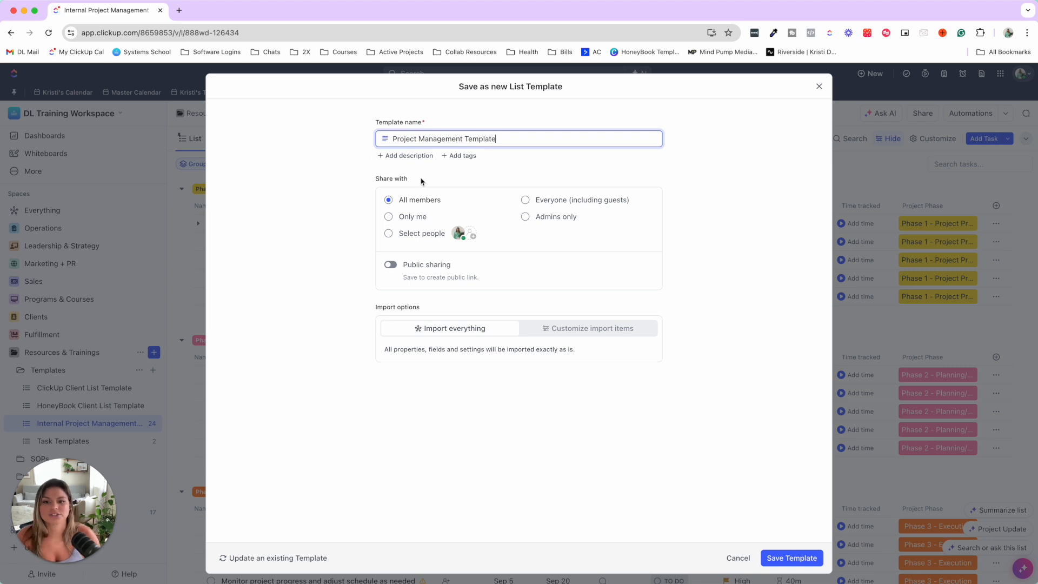
Add the description and tags fields to the template form and assign the "active" tag
left_click(400, 156)
left_click(403, 156)
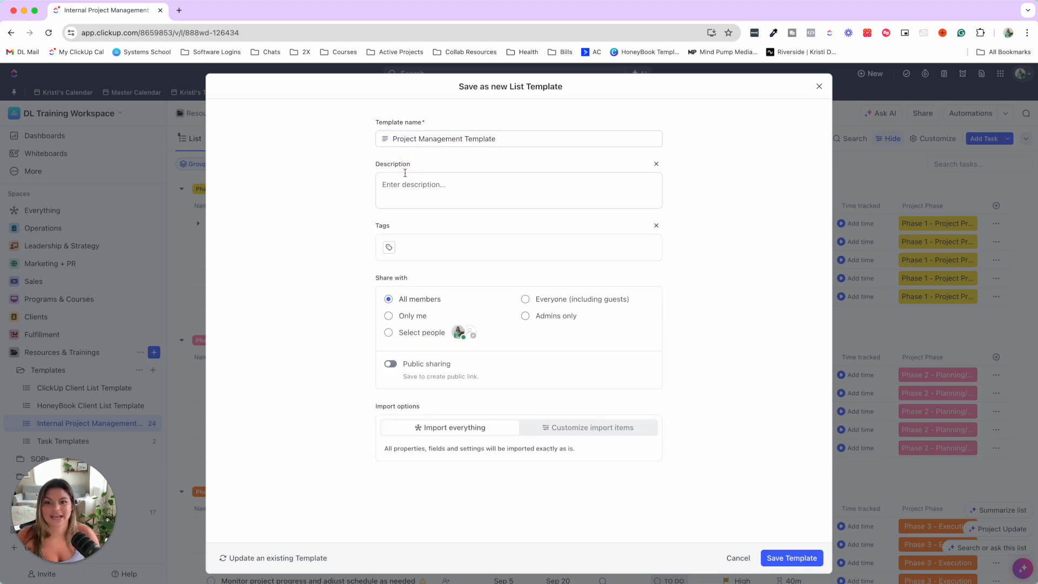
left_click(389, 248)
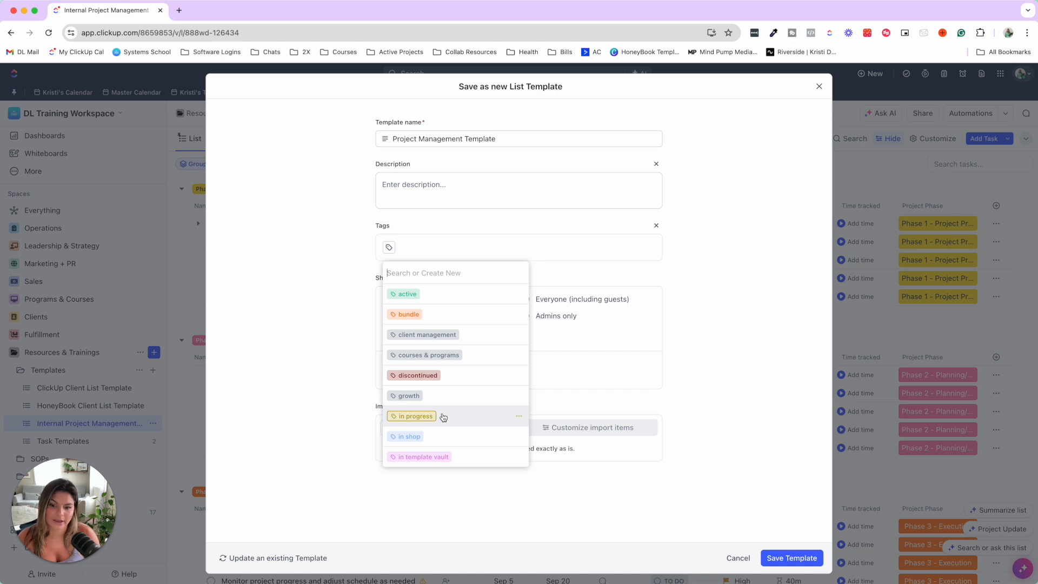
scroll(443, 417, "down", 3)
scroll(443, 417, "up", 1)
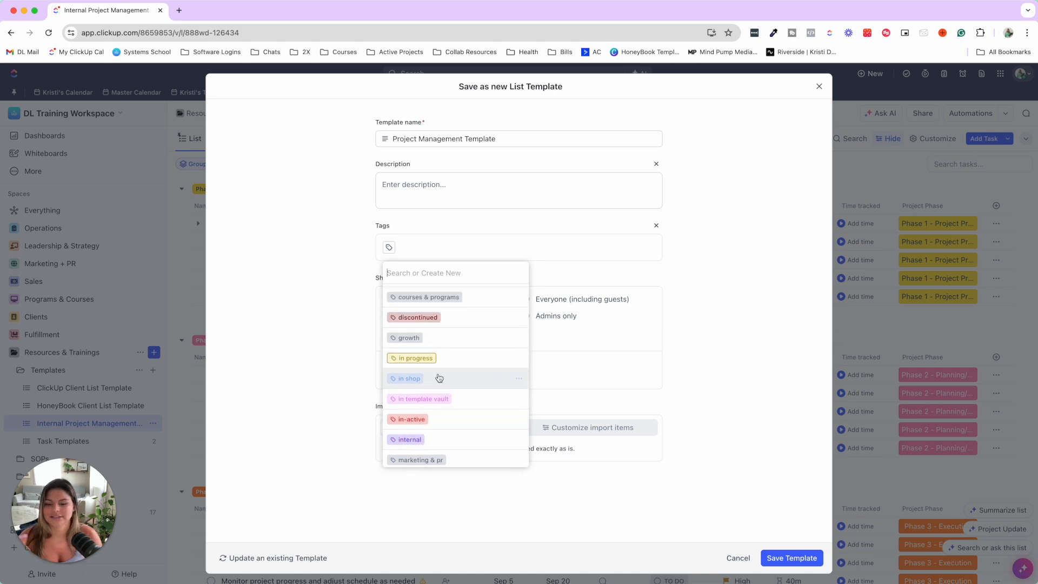
left_click(232, 282)
left_click(393, 248)
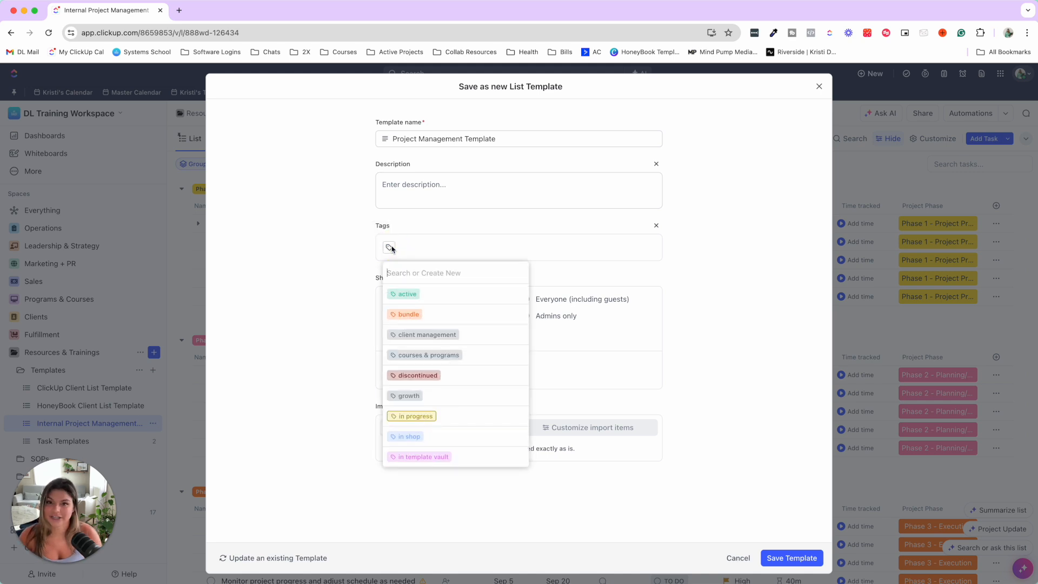
left_click(409, 294)
left_click(360, 236)
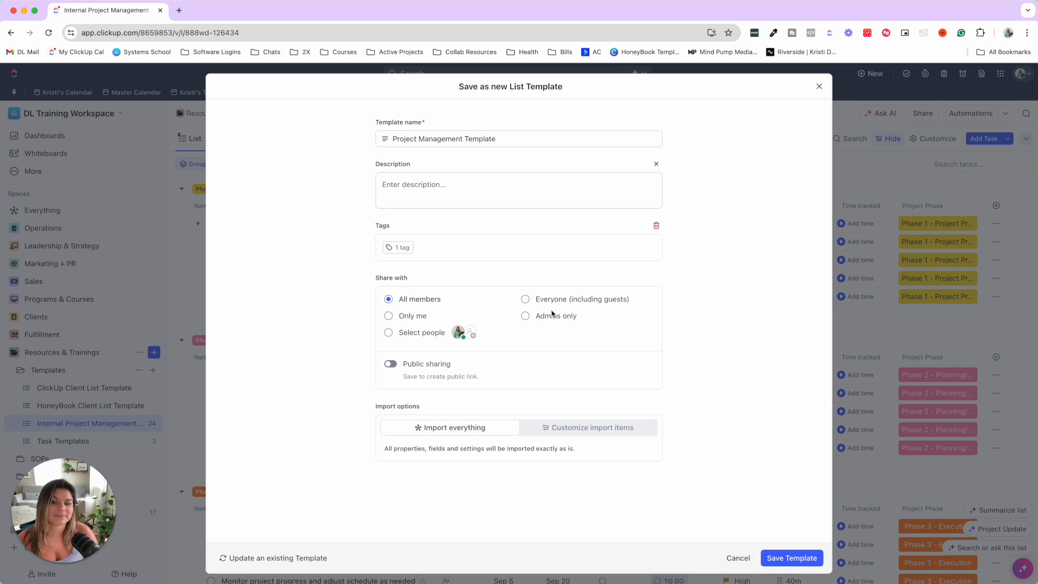
Enable public sharing for the new list template
left_click(392, 366)
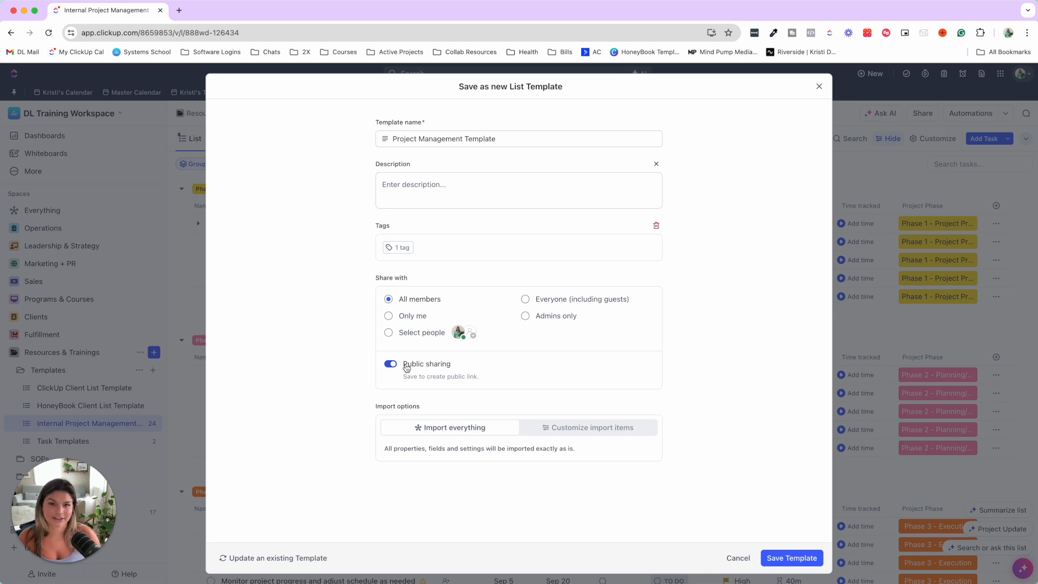
left_click(391, 365)
left_click(391, 366)
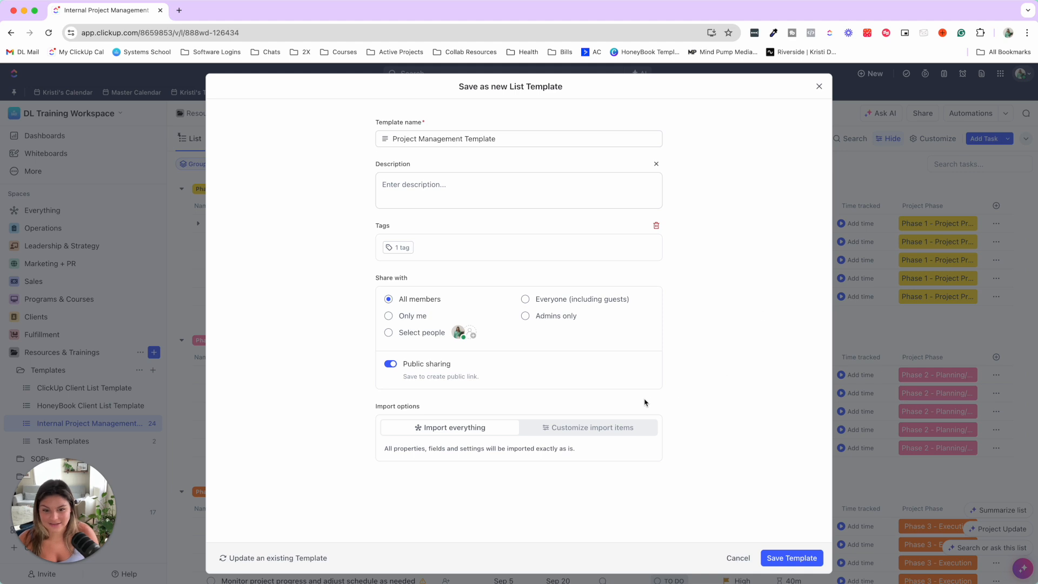
Review the customizable import items for the template, and set the import option back to Import everything
left_click(626, 428)
scroll(638, 408, "down", 4)
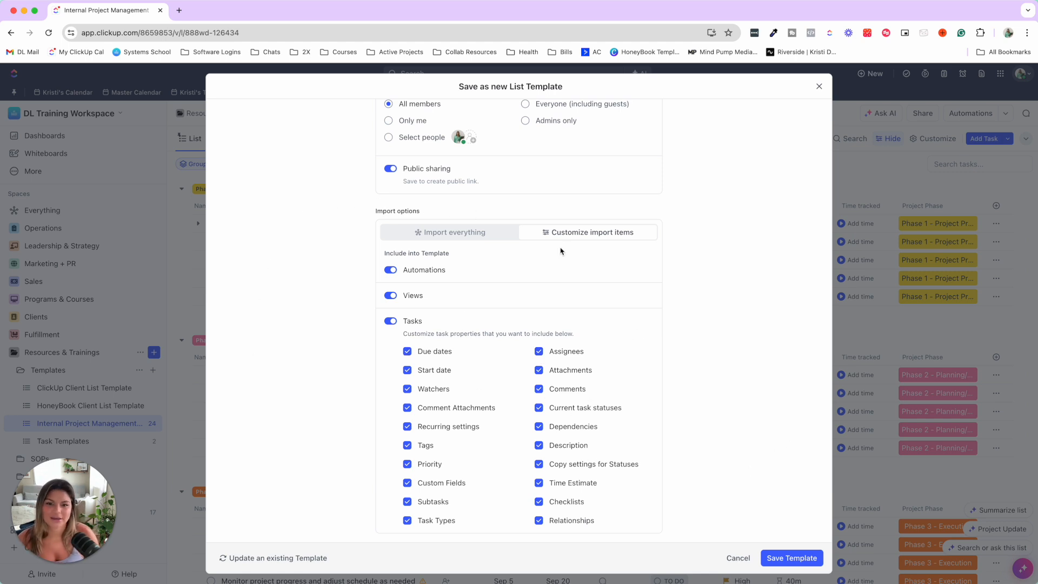
left_click(483, 233)
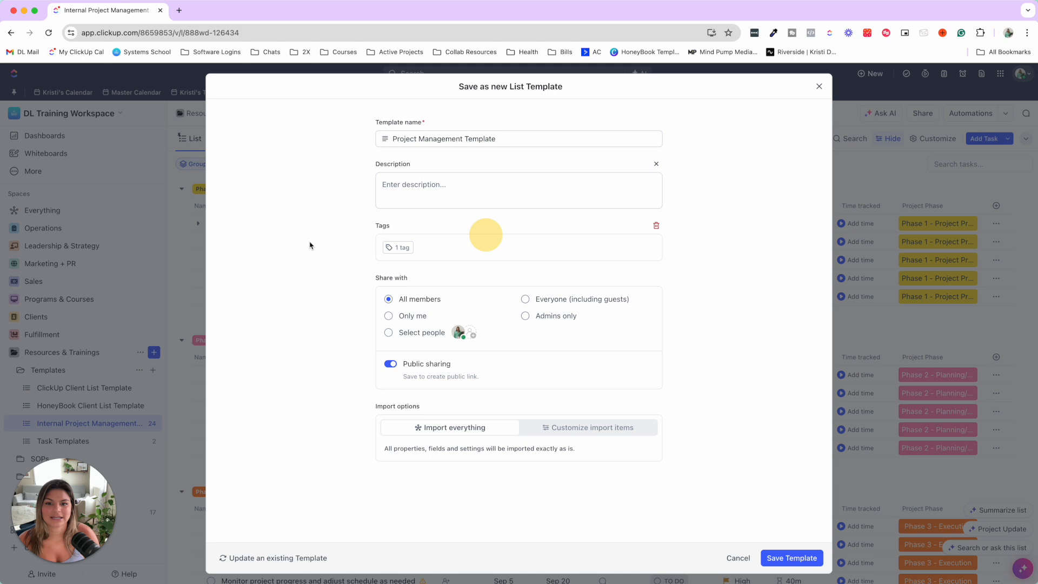
left_click(588, 432)
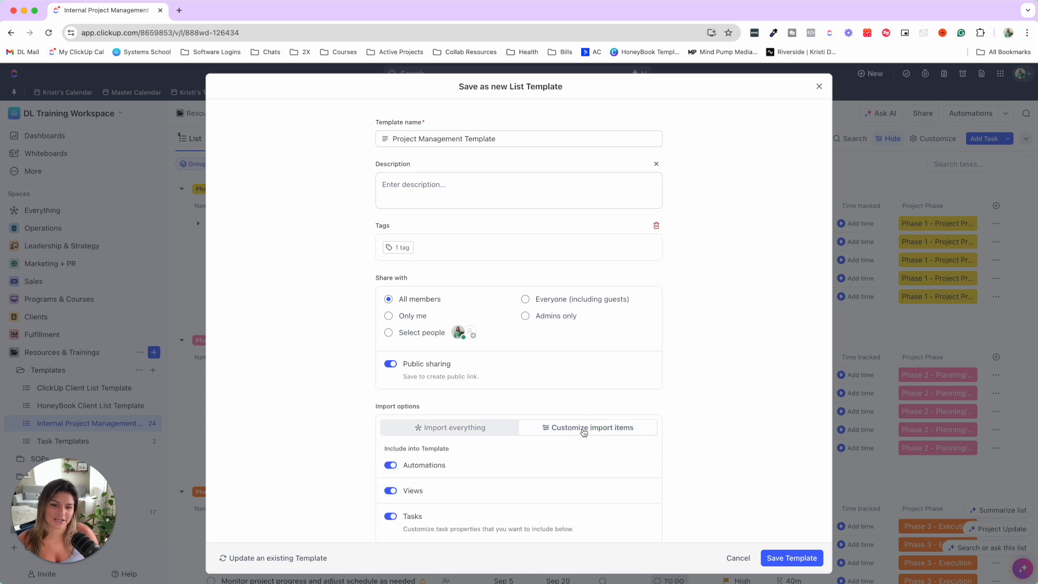
left_click(468, 431)
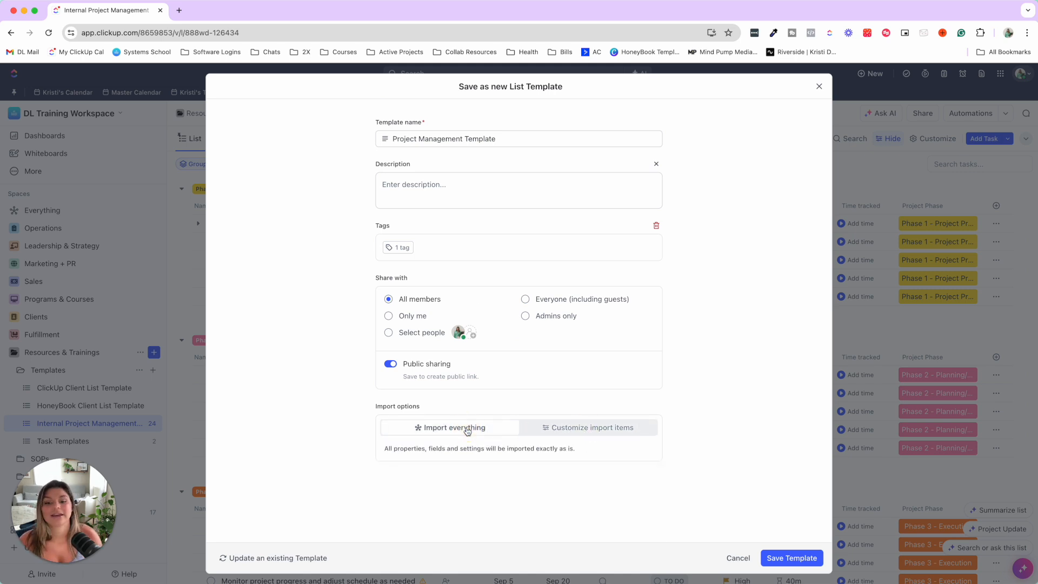
Save the new list template "Project Management Template" and dismiss its creation notification
left_click(790, 558)
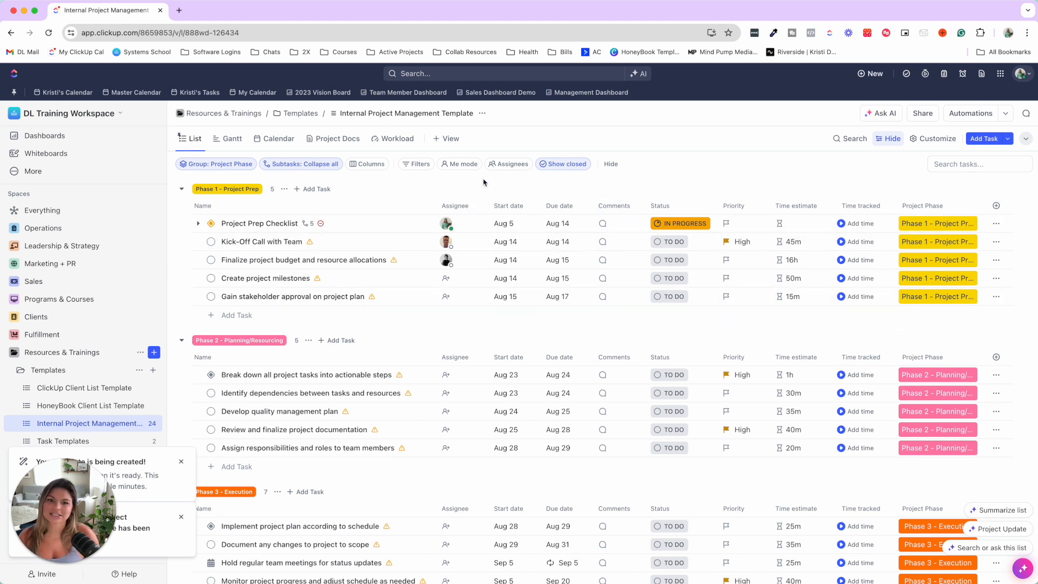
scroll(463, 262, "down", 3)
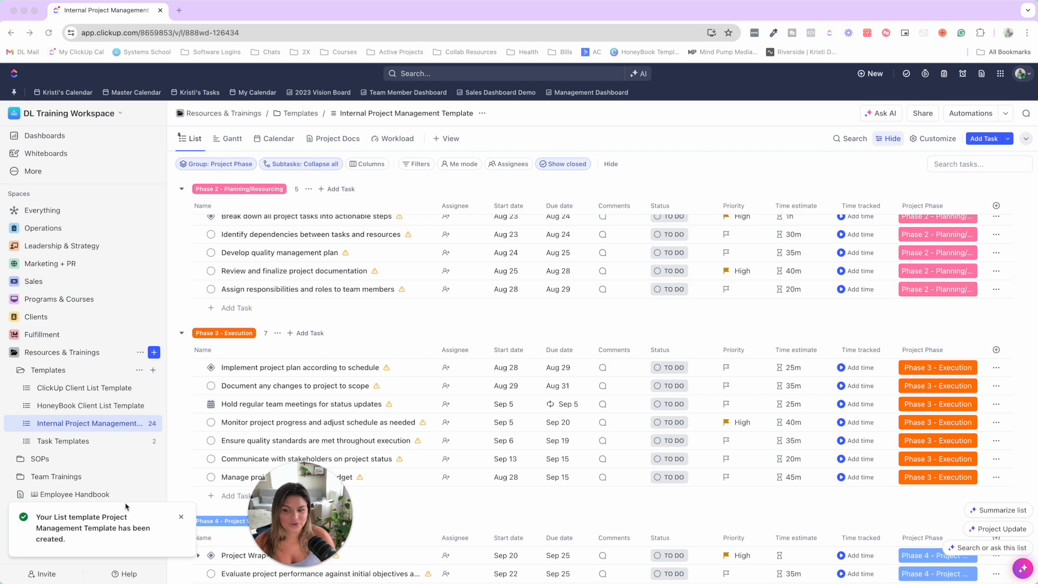
left_click(182, 518)
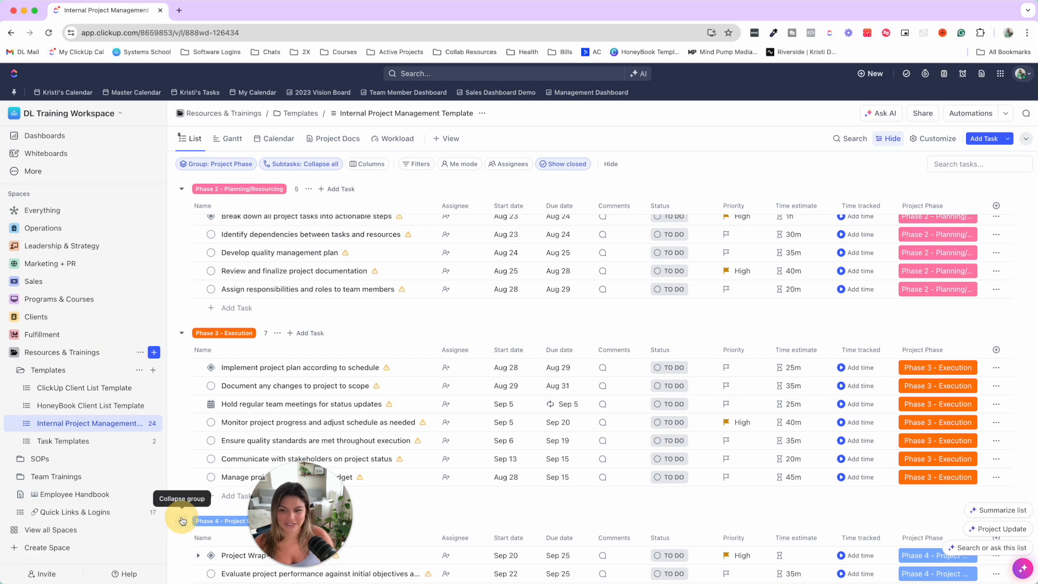
left_click_drag(298, 520, 88, 521)
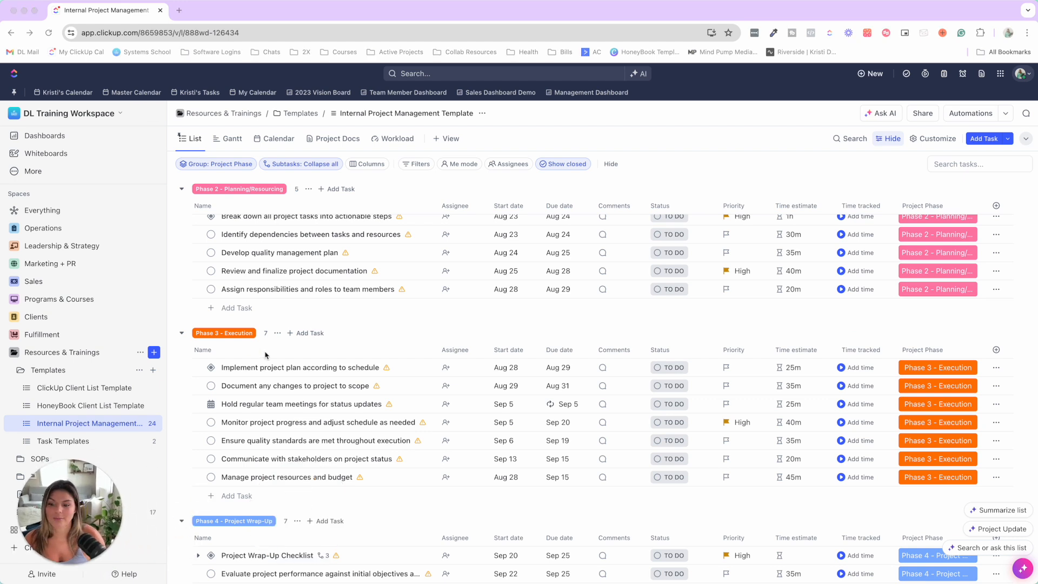
scroll(266, 355, "down", 1)
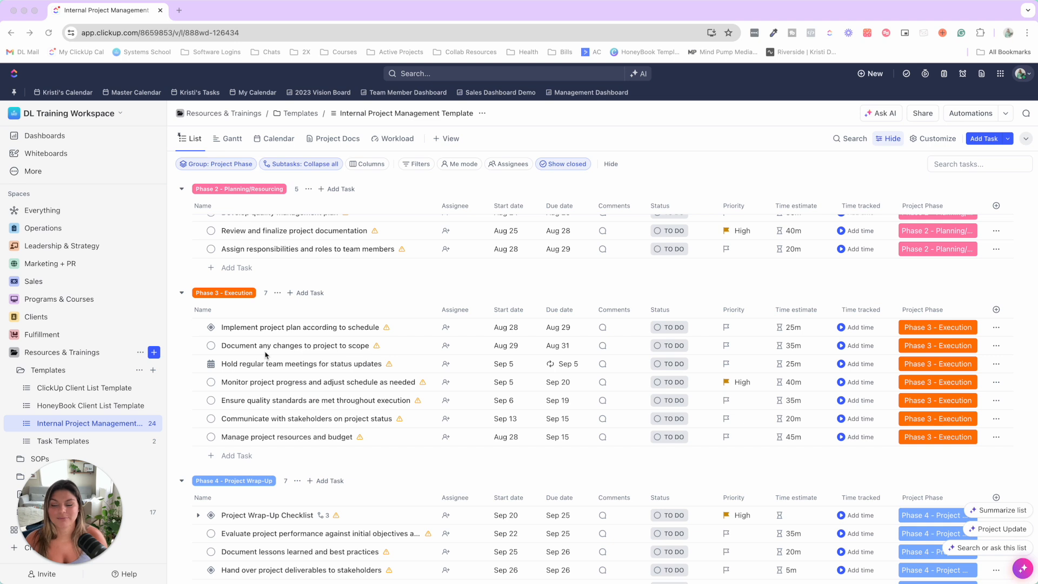
Collapse the Client Onboarding Task Template subtasks in the Task Templates list and open the YouTube Task Template task
left_click(69, 442)
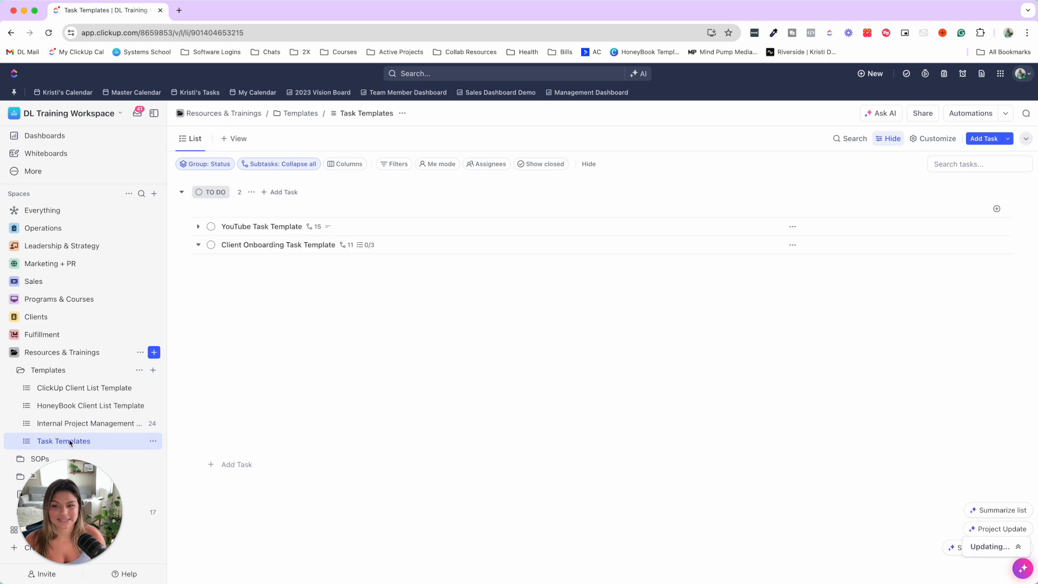
left_click(198, 246)
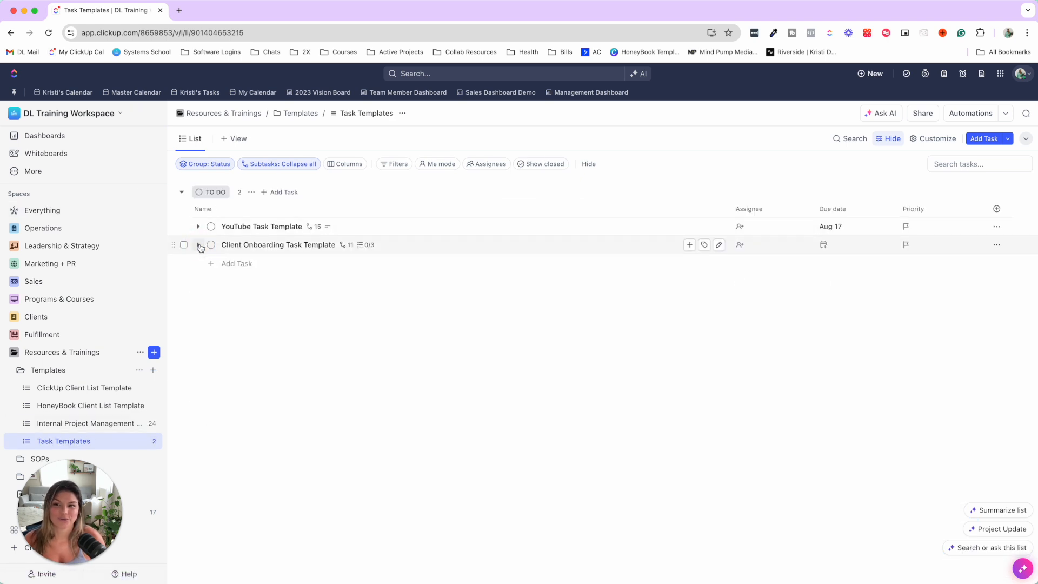
right_click(254, 227)
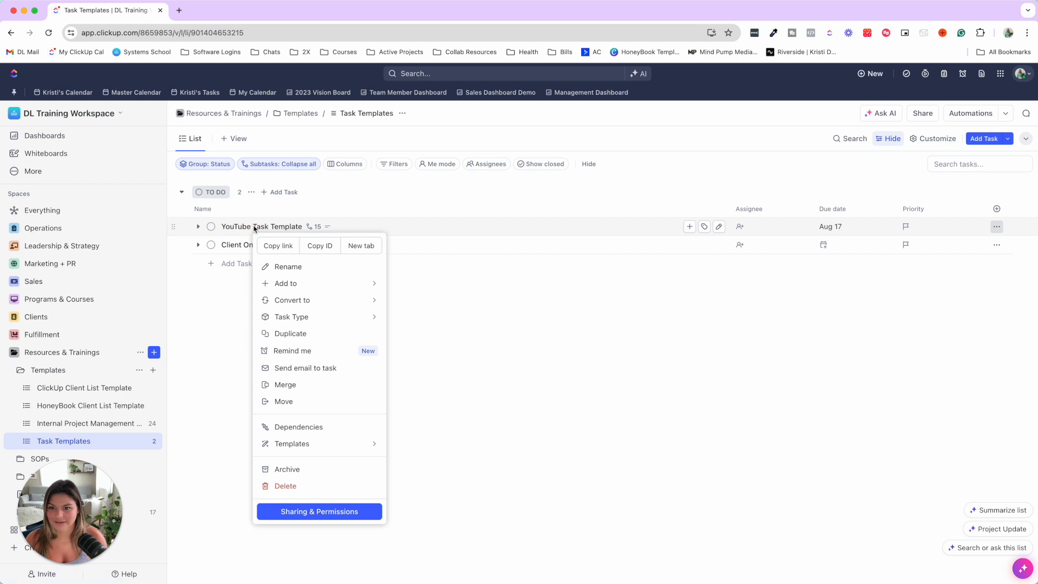
key("Escape")
left_click(264, 227)
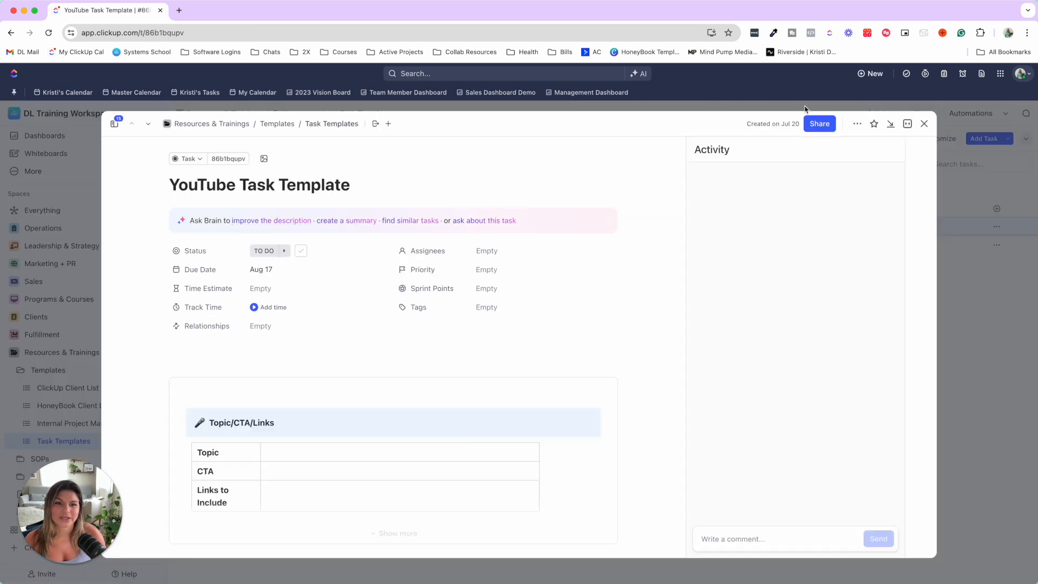
Save the open task as a new task template named "YouTube Task Template", and close the task
left_click(857, 125)
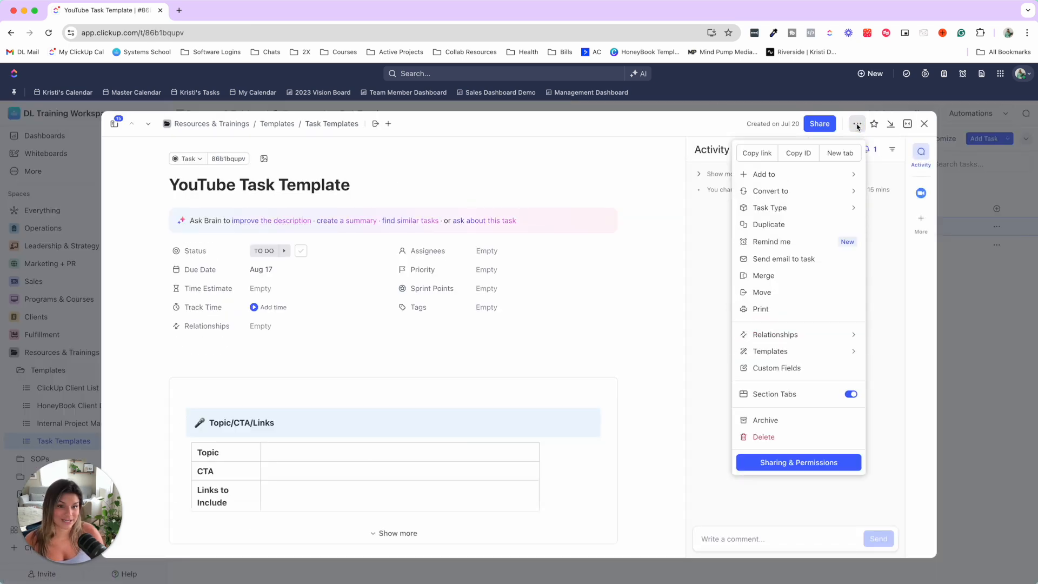
mouse_move(779, 351)
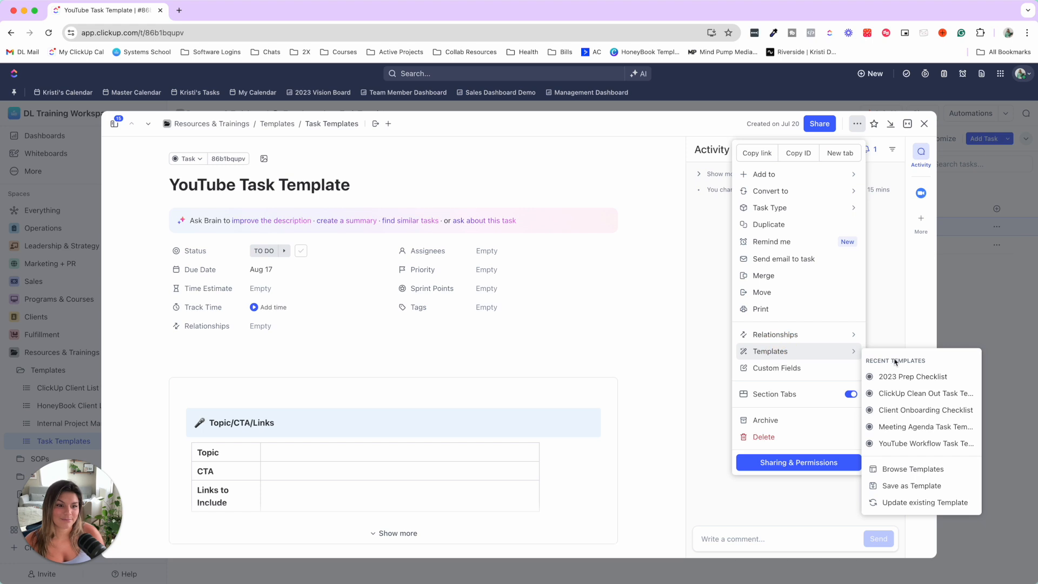
left_click(920, 487)
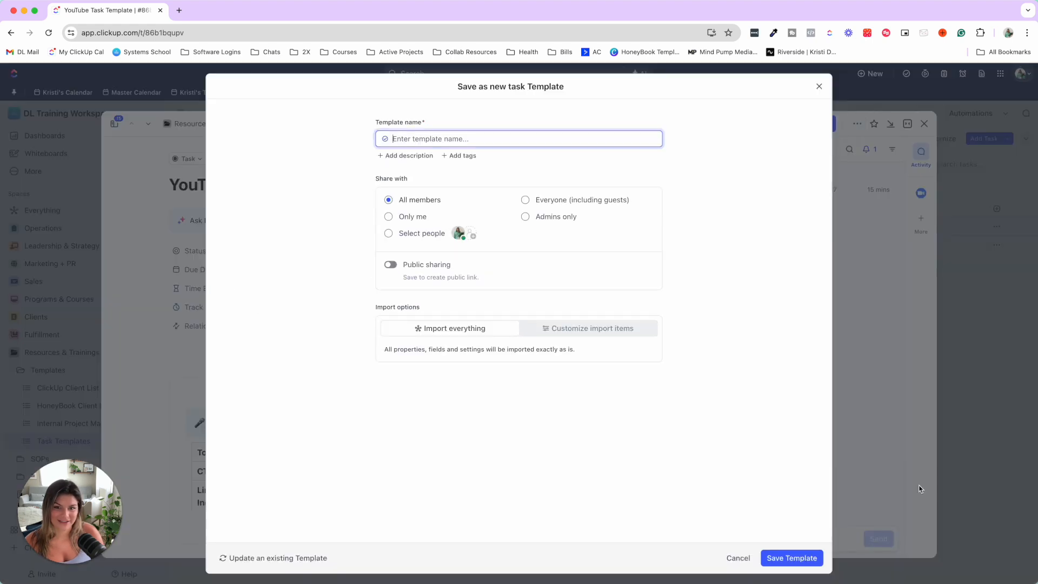
type("YouTube Task Template")
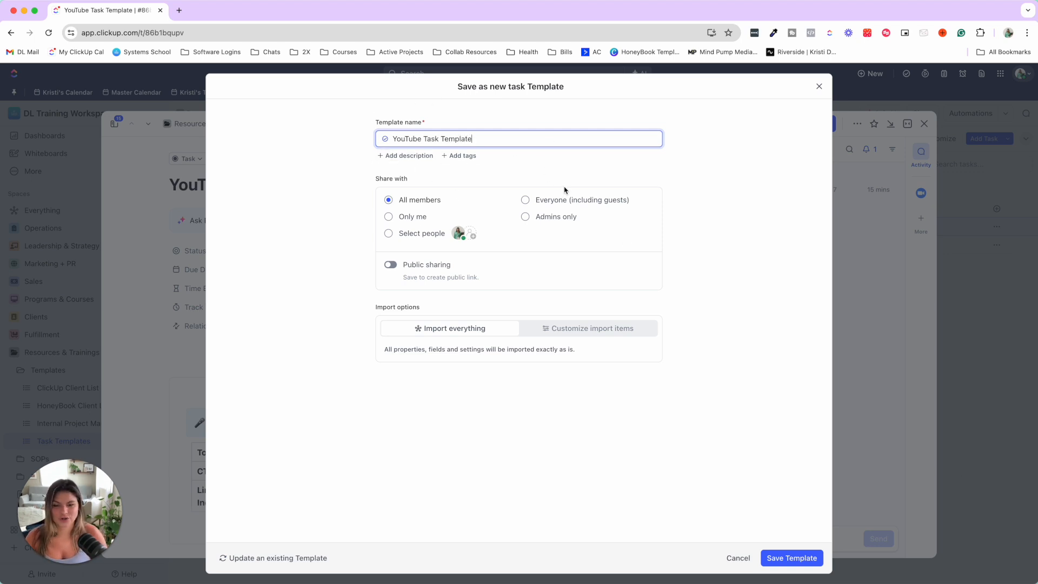
left_click(803, 559)
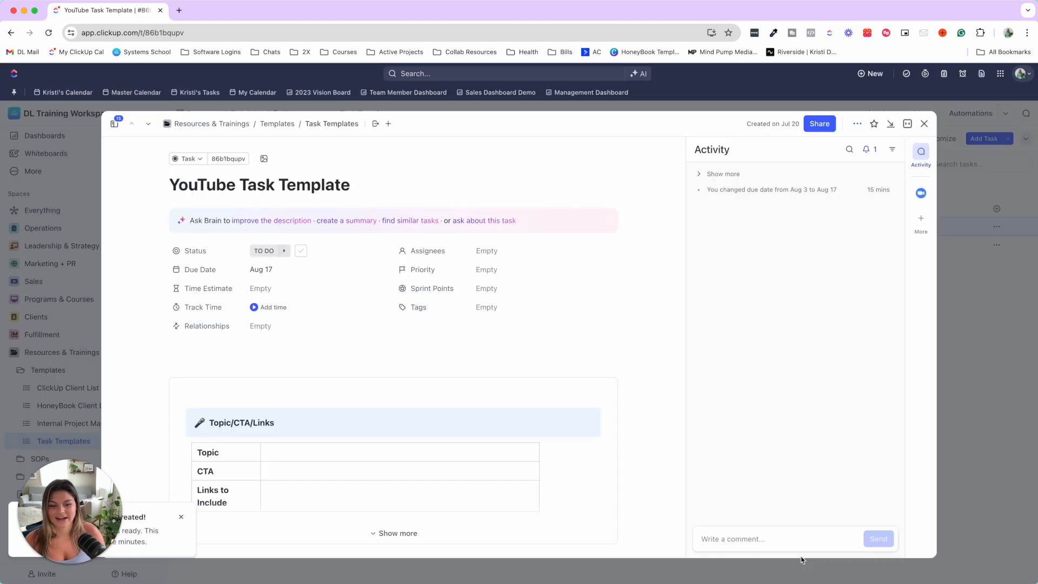
left_click(924, 123)
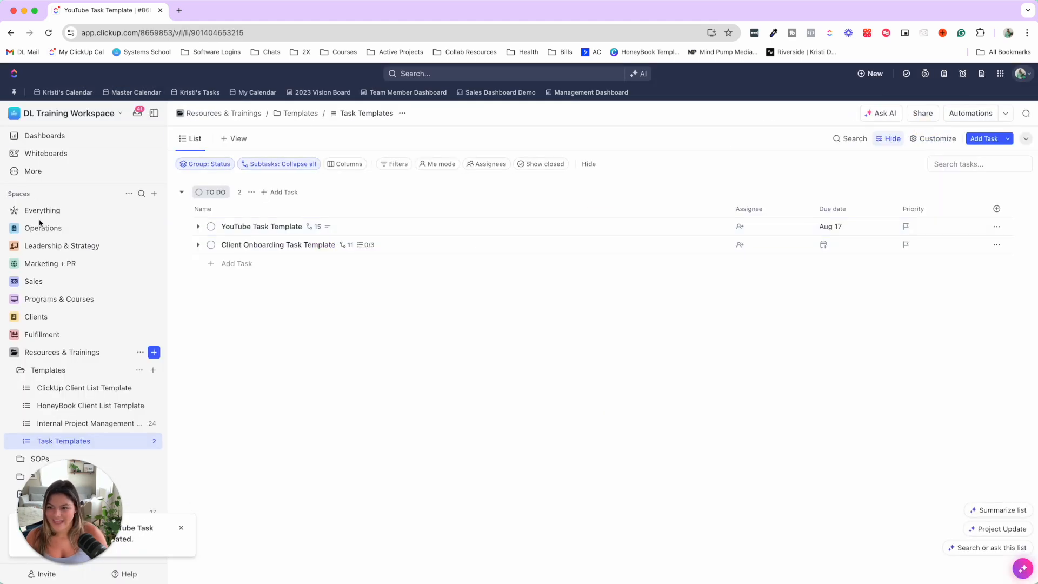
Save the Project Docs view of the Internal Project Management Template list as a doc template named "Project Timeline Doc"
left_click(122, 423)
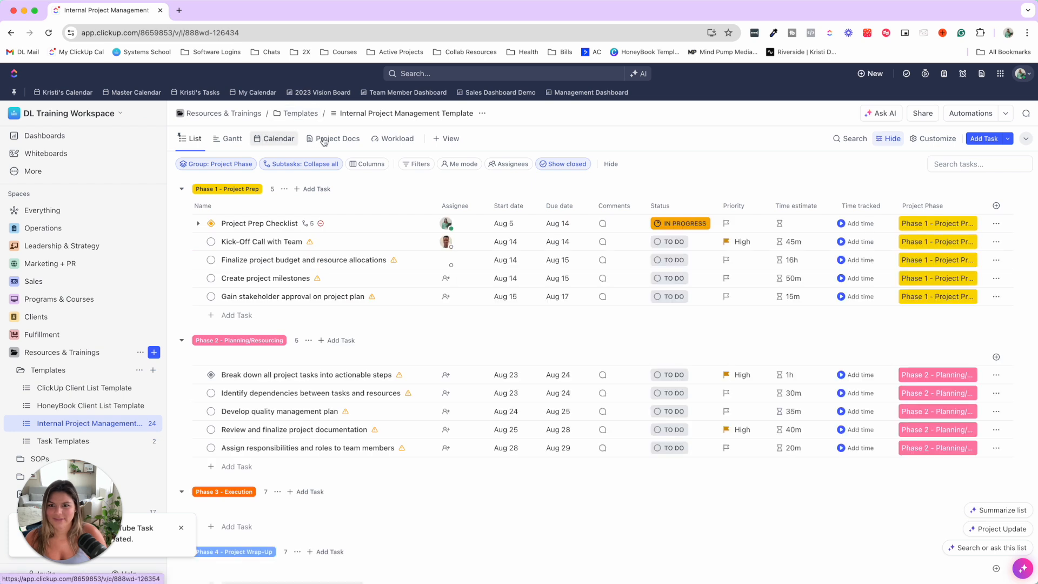
left_click(325, 140)
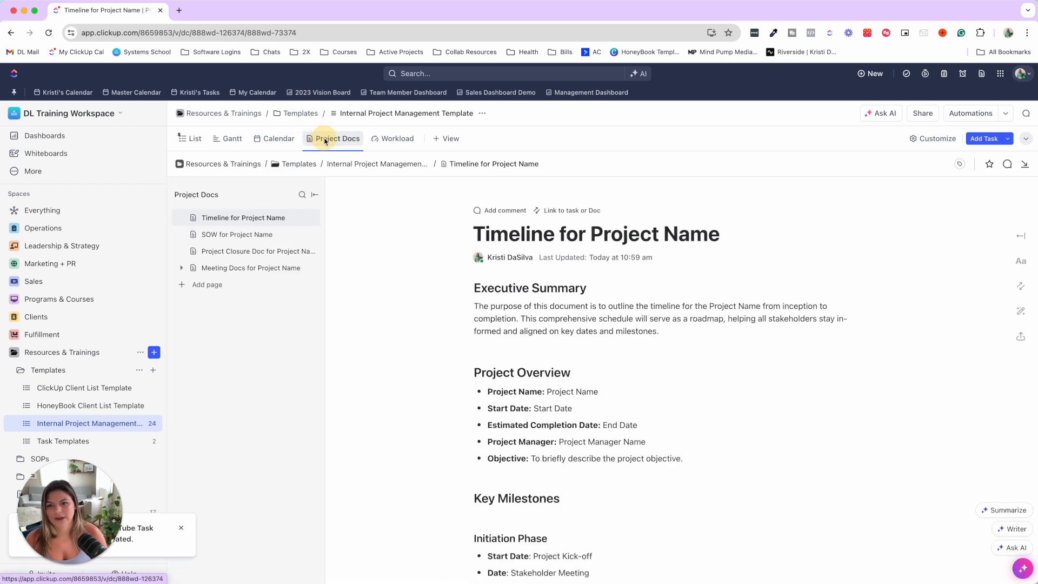
left_click(325, 141)
mouse_move(384, 320)
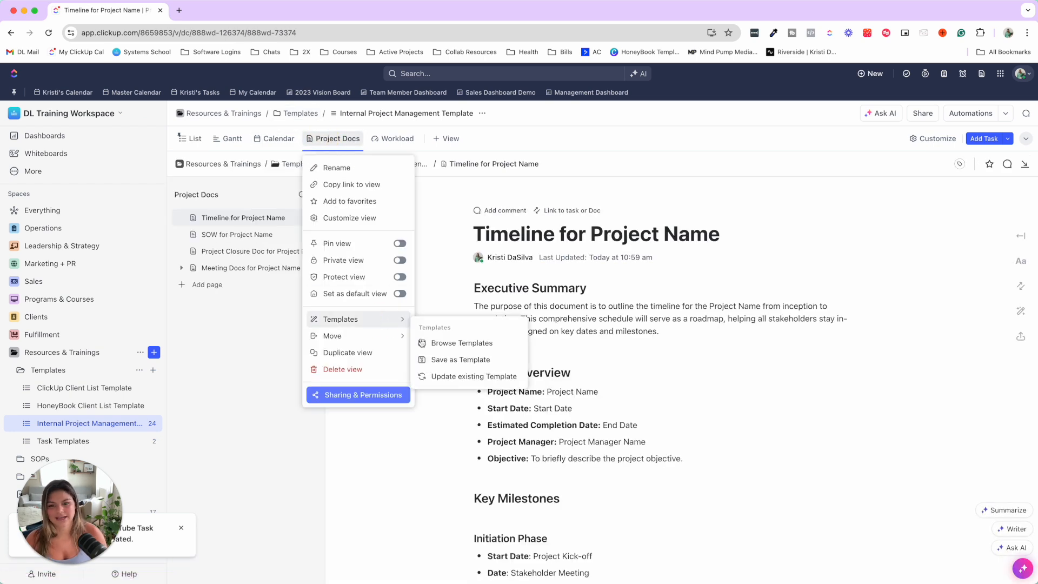
left_click(457, 360)
type("Project Timeline Doc")
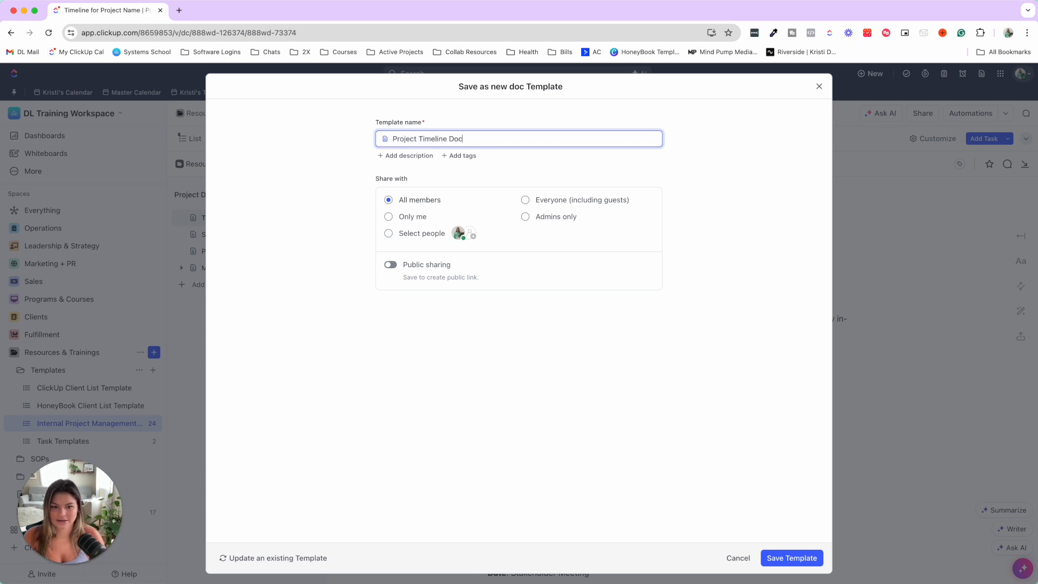
left_click(803, 557)
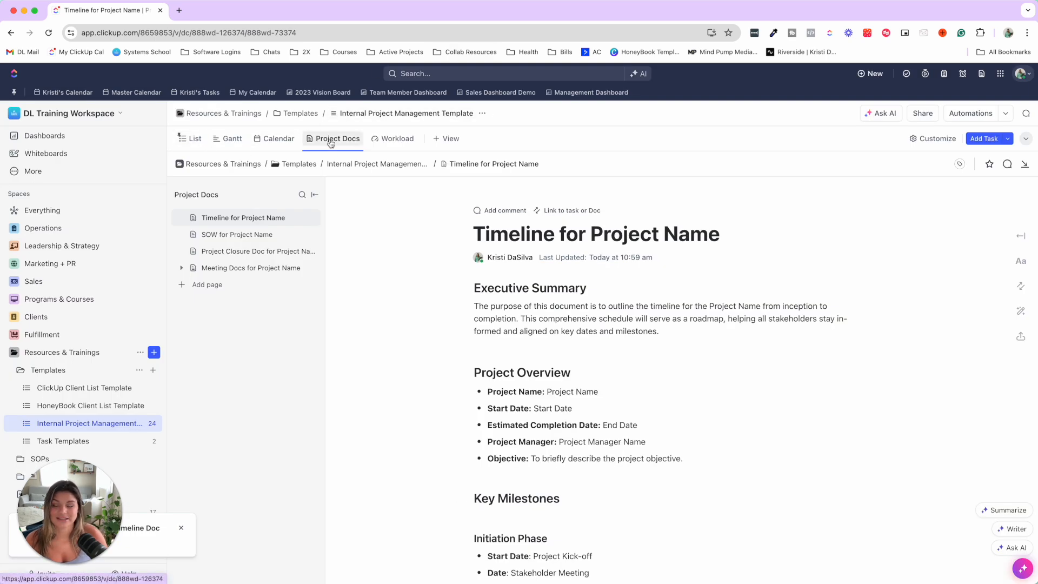
Save the List view of the Internal Project Management Template list as a view template named "PM List View"
left_click(194, 140)
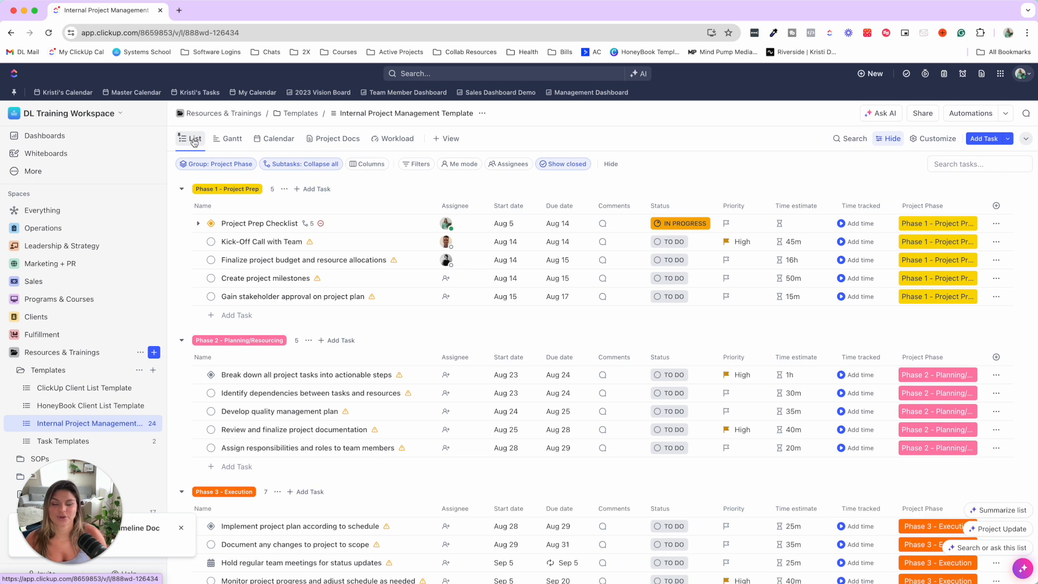
left_click(194, 140)
left_click(243, 349)
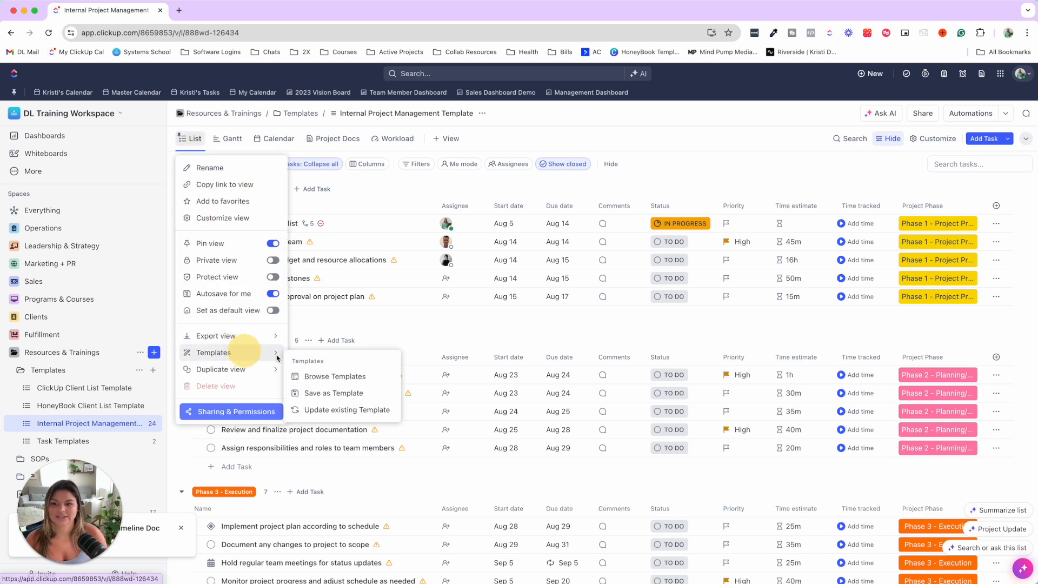
left_click(370, 398)
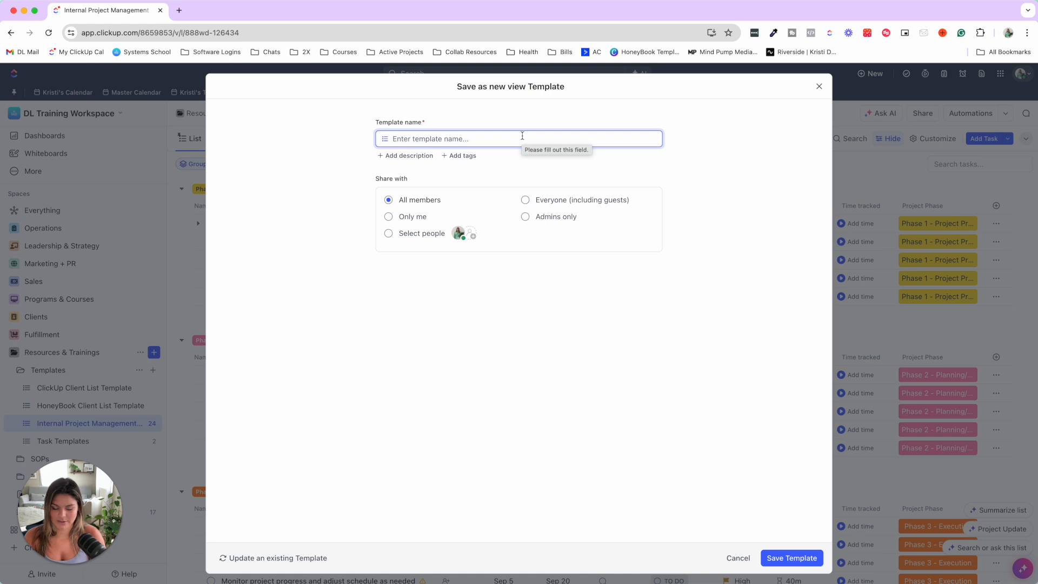
type("List")
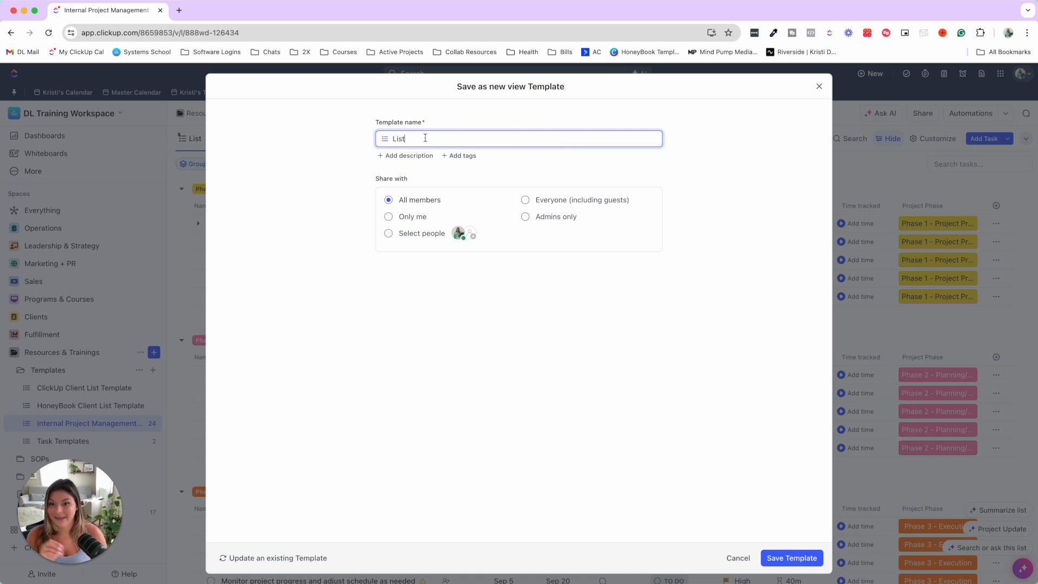
type(" View")
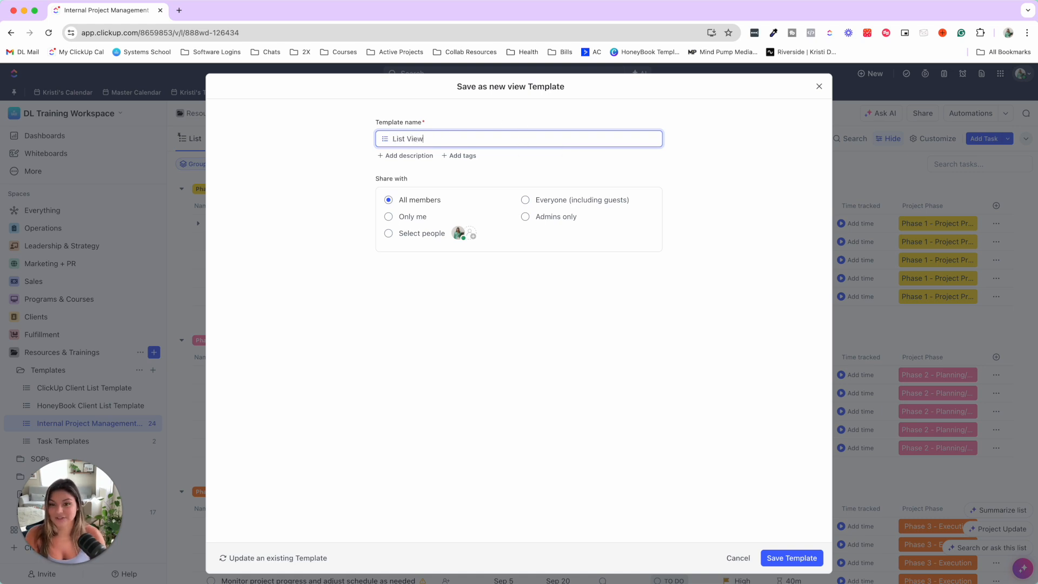
left_click(393, 140)
type("PM")
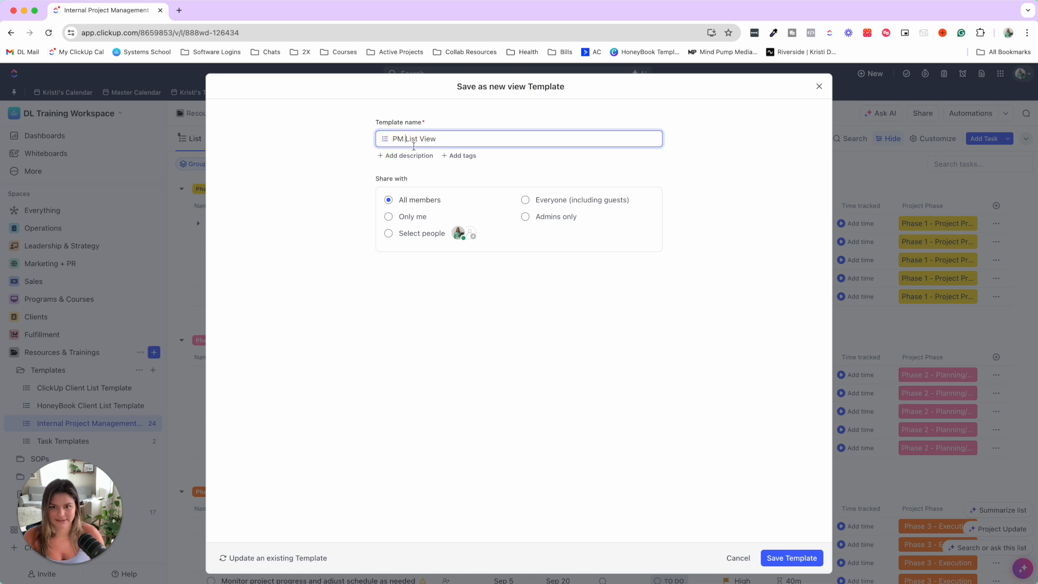
left_click(789, 557)
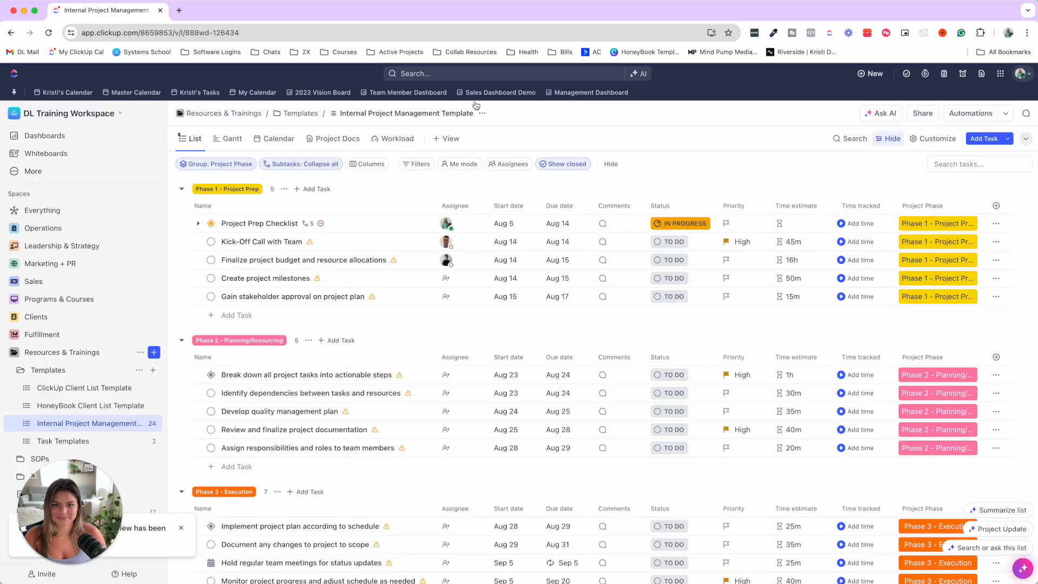
left_click_drag(58, 520, 289, 515)
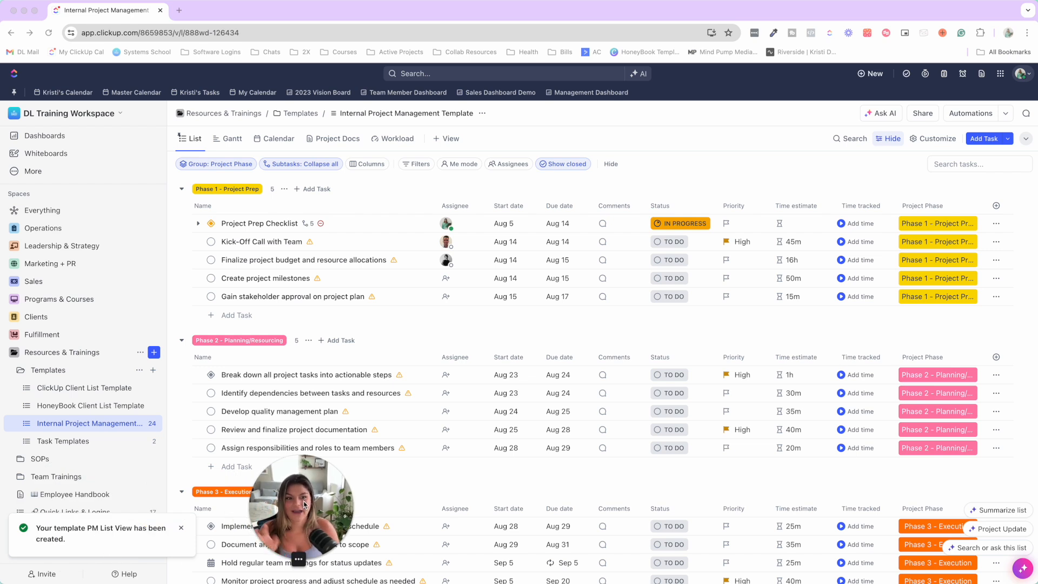
left_click_drag(309, 503, 81, 494)
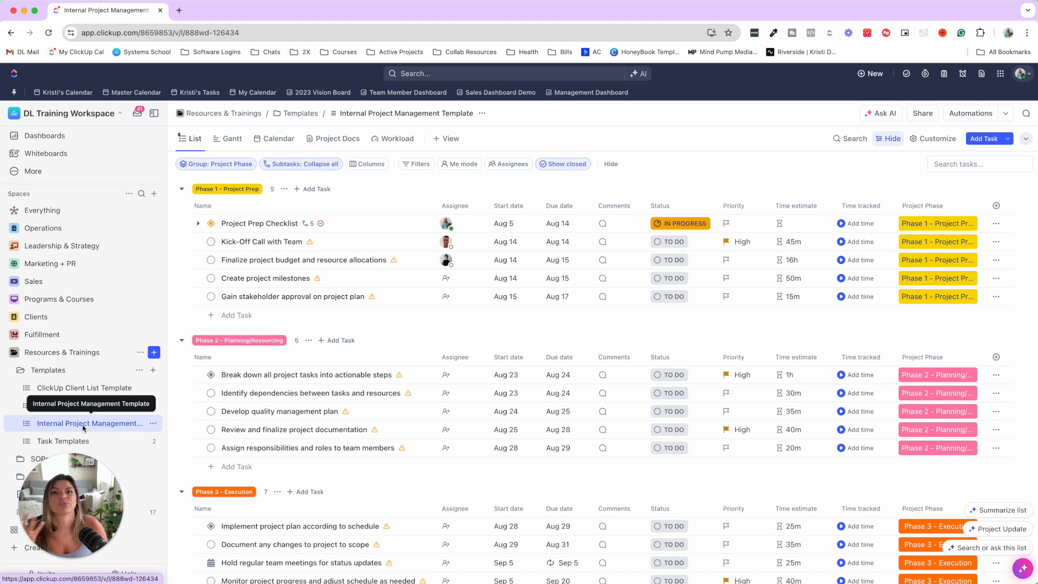
left_click(153, 371)
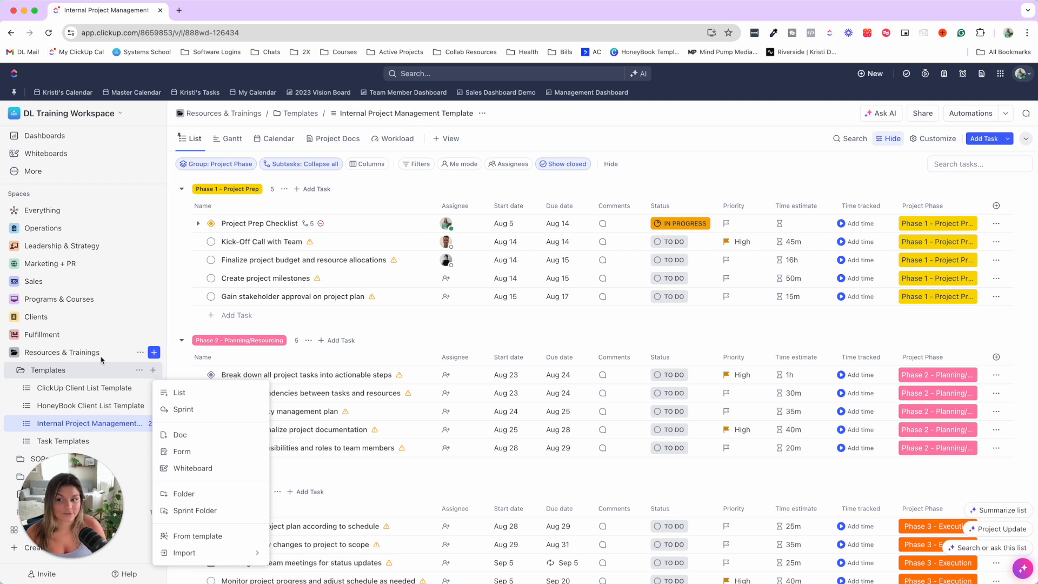
left_click(154, 352)
left_click(154, 352)
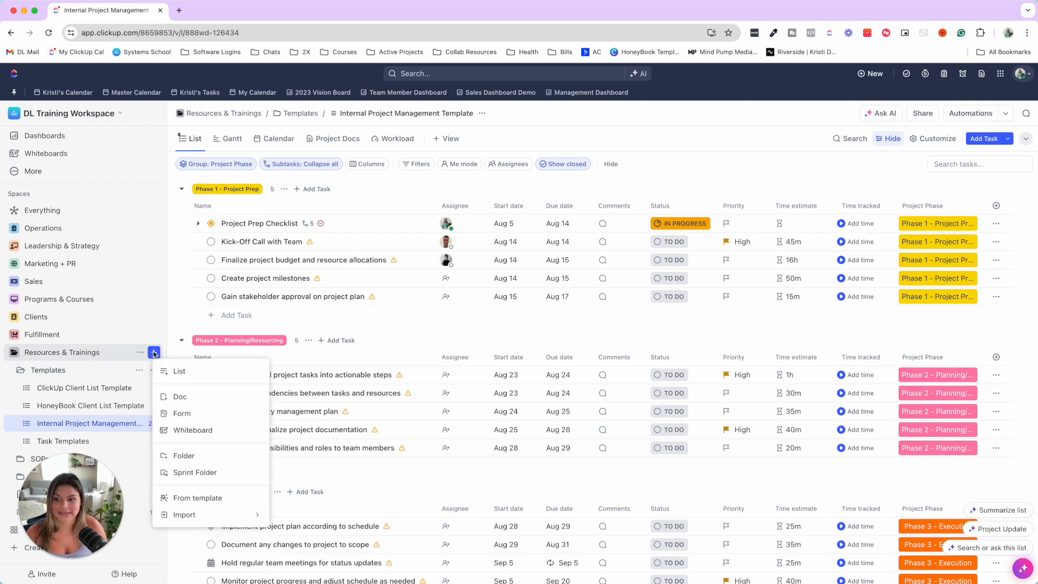
left_click(117, 367)
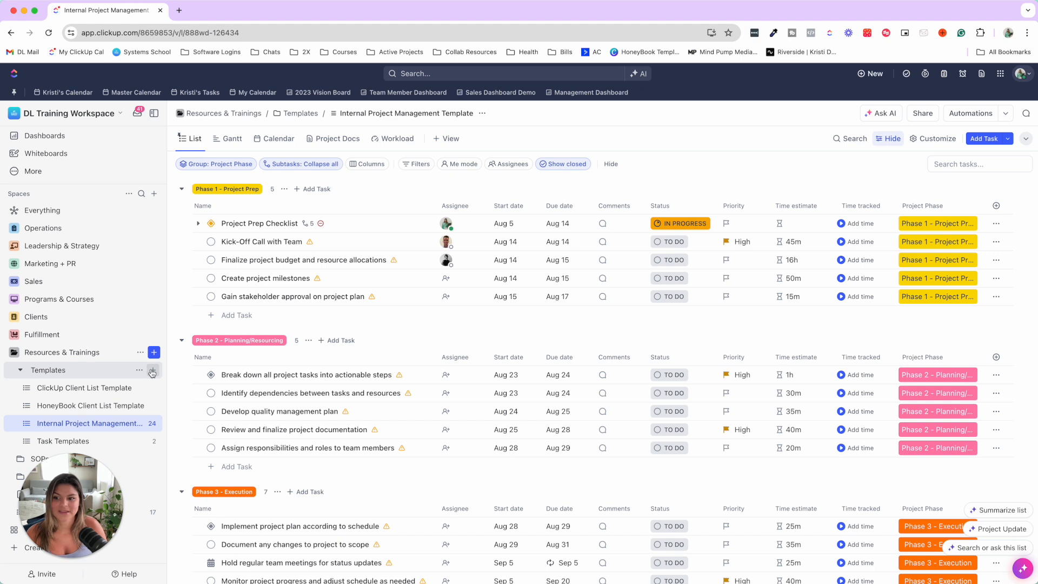
Start adding an item from a template to the Templates folder and search the Template Center for "project"
left_click(153, 372)
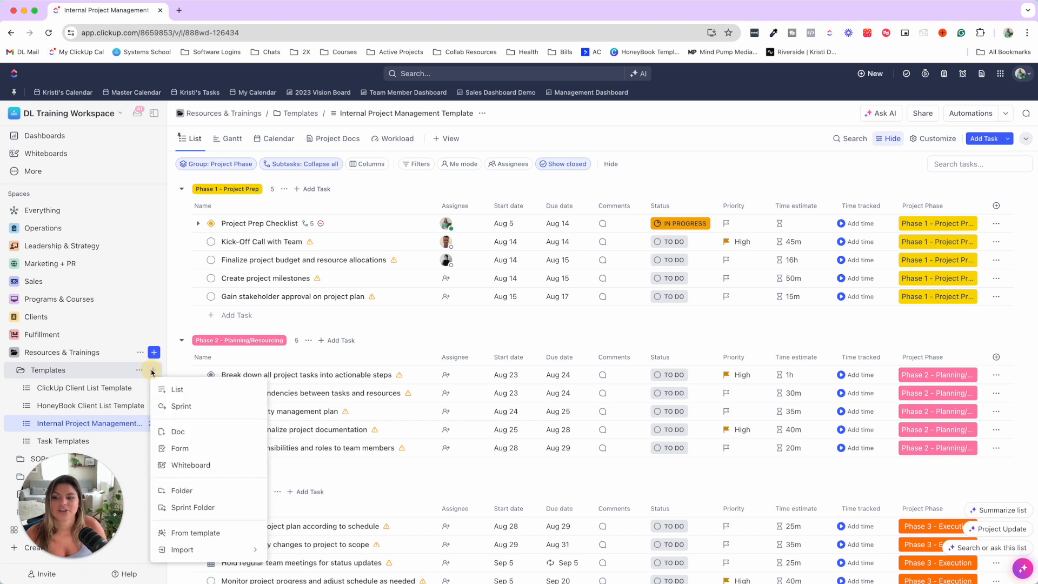
left_click(197, 532)
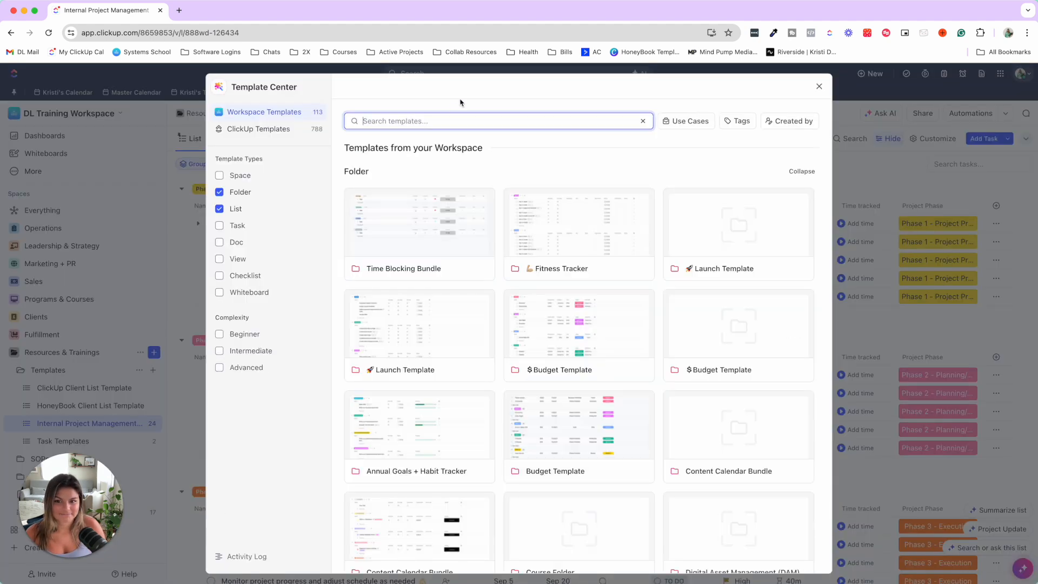
type("project")
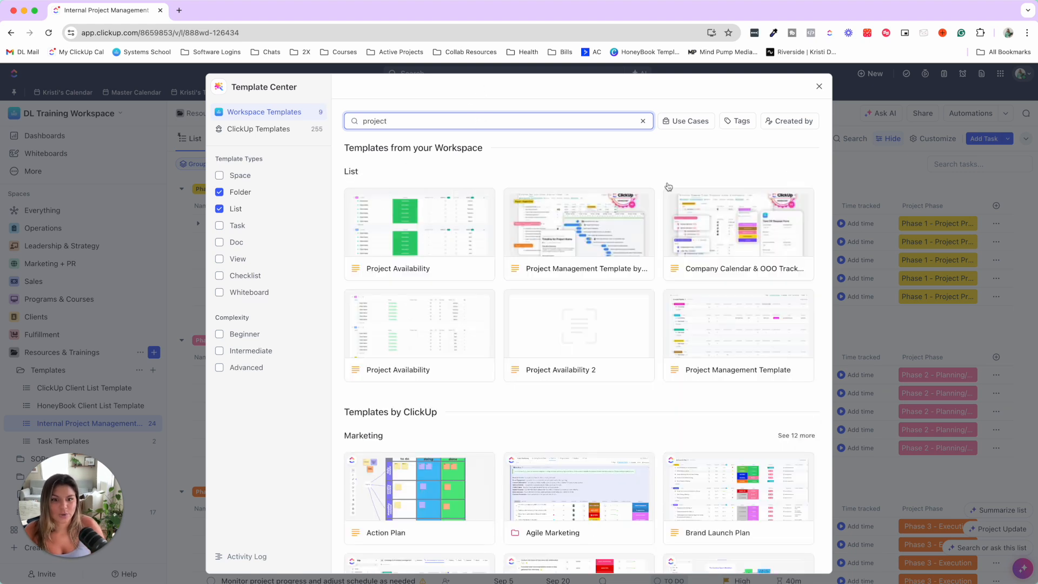
Compare the details of the Project Management Template, Project Management Template by DaSilva Life and Project Availability templates, and close the Template Center
left_click(732, 350)
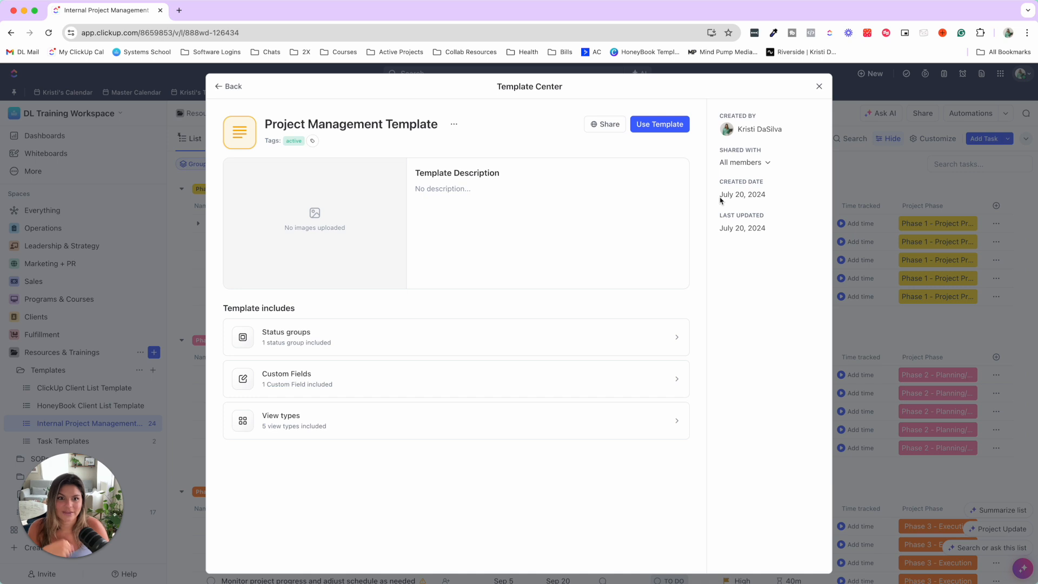
left_click_drag(720, 198, 783, 199)
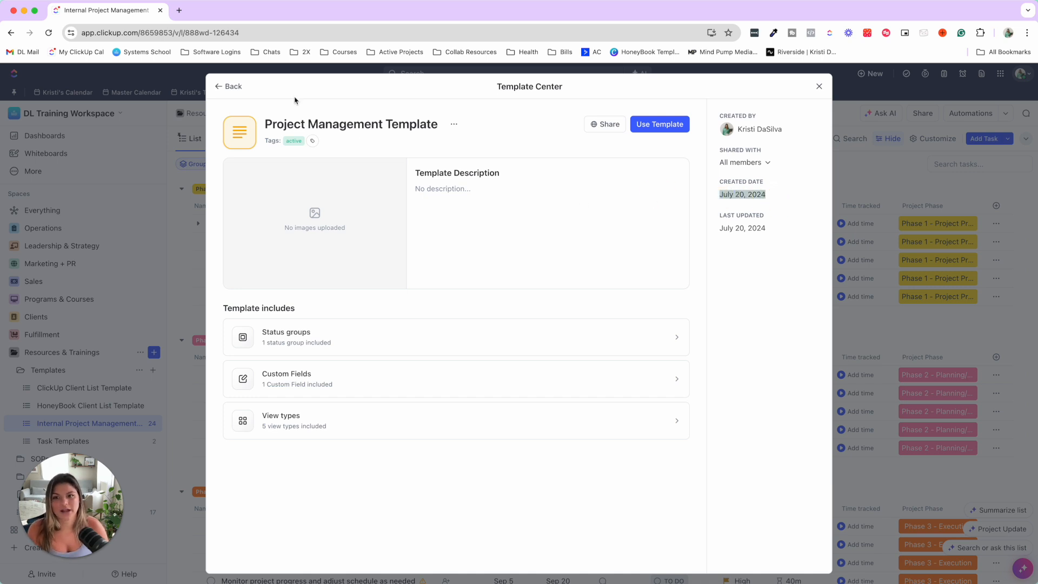
left_click(228, 86)
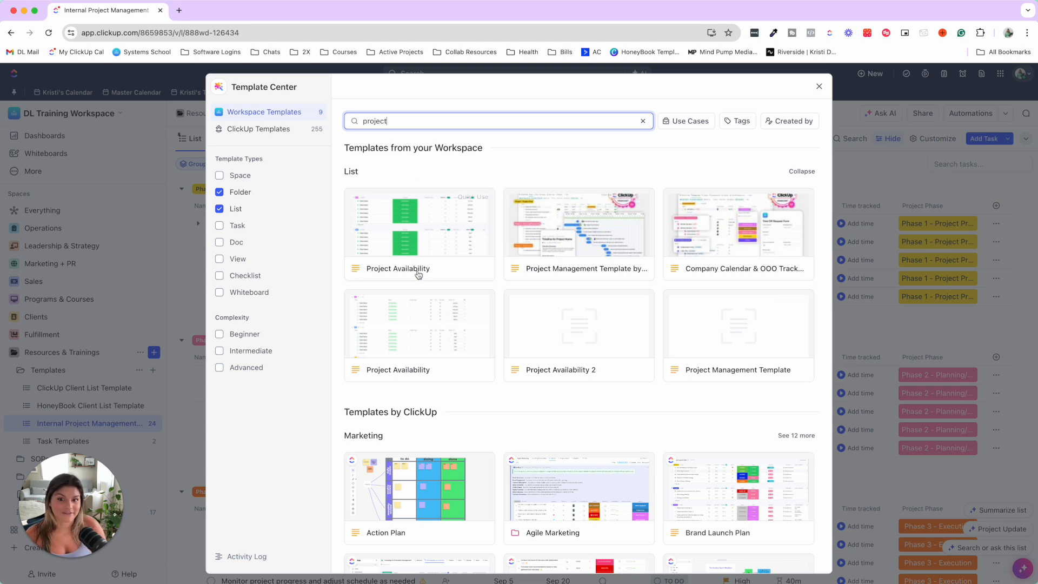
left_click(619, 243)
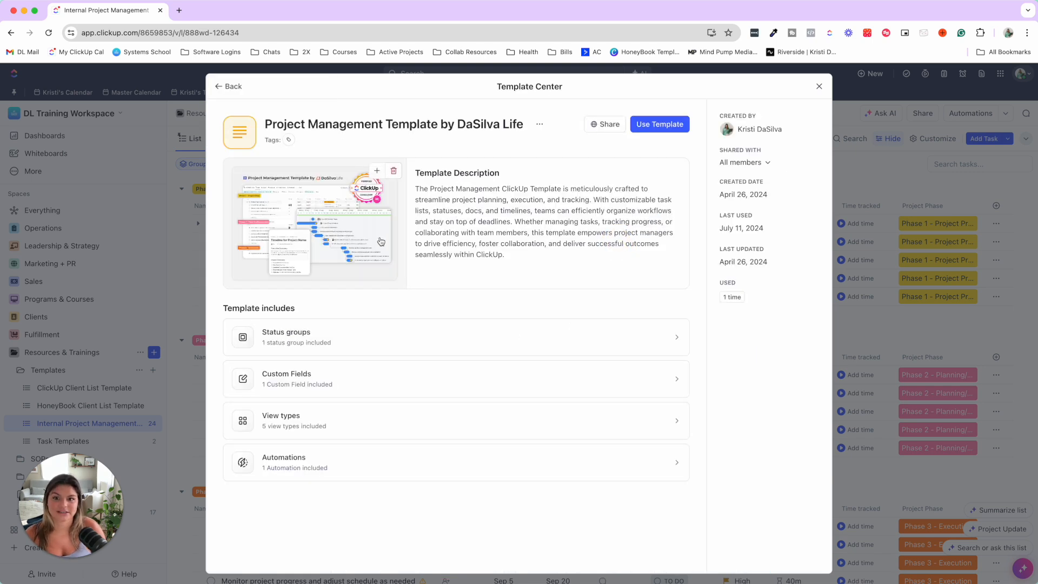
left_click(230, 86)
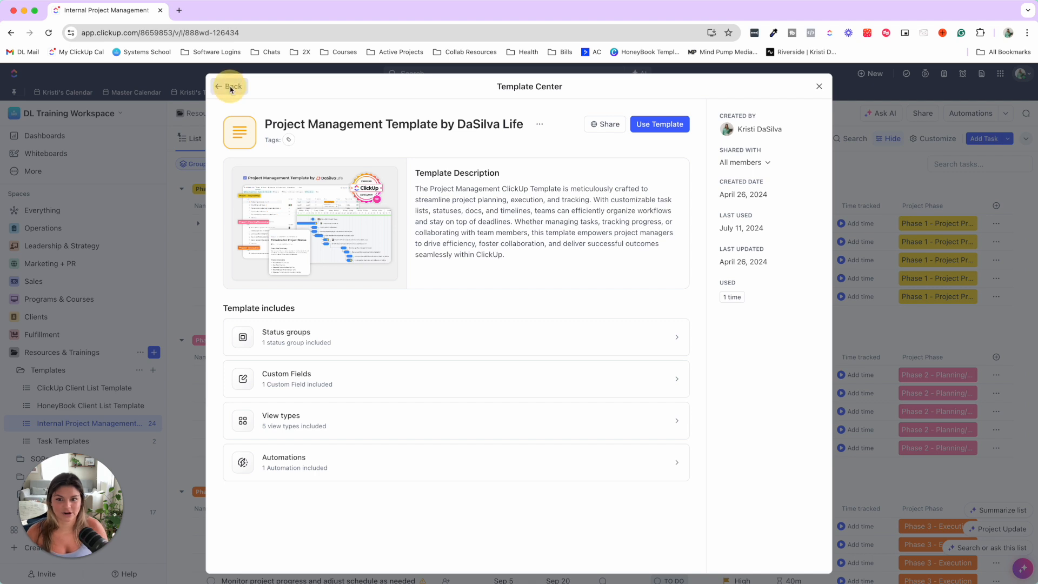
left_click(461, 232)
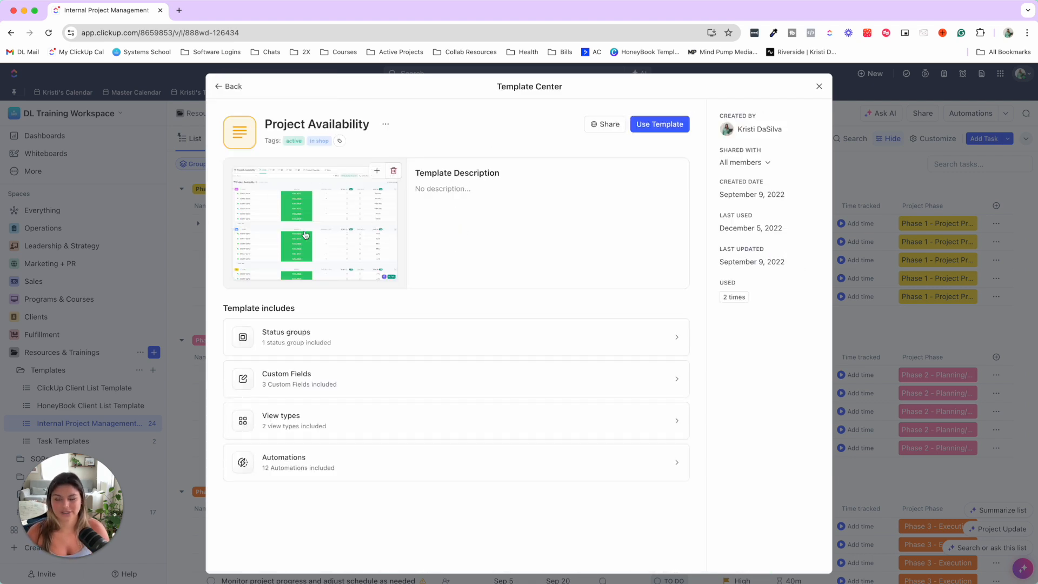
left_click(819, 86)
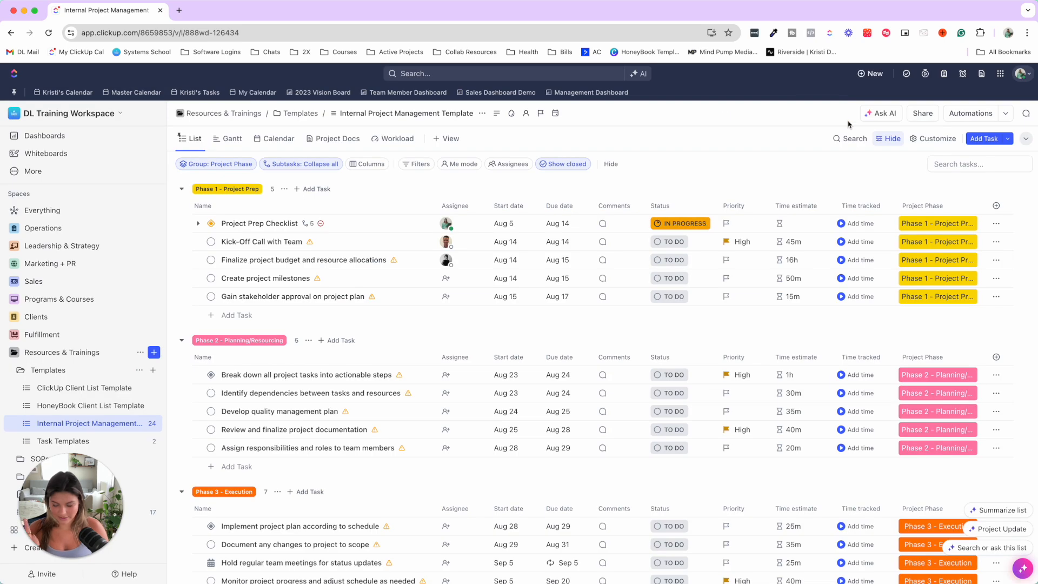
Capture a screenshot of the Internal Project Management Template list view
key("super+shift+4")
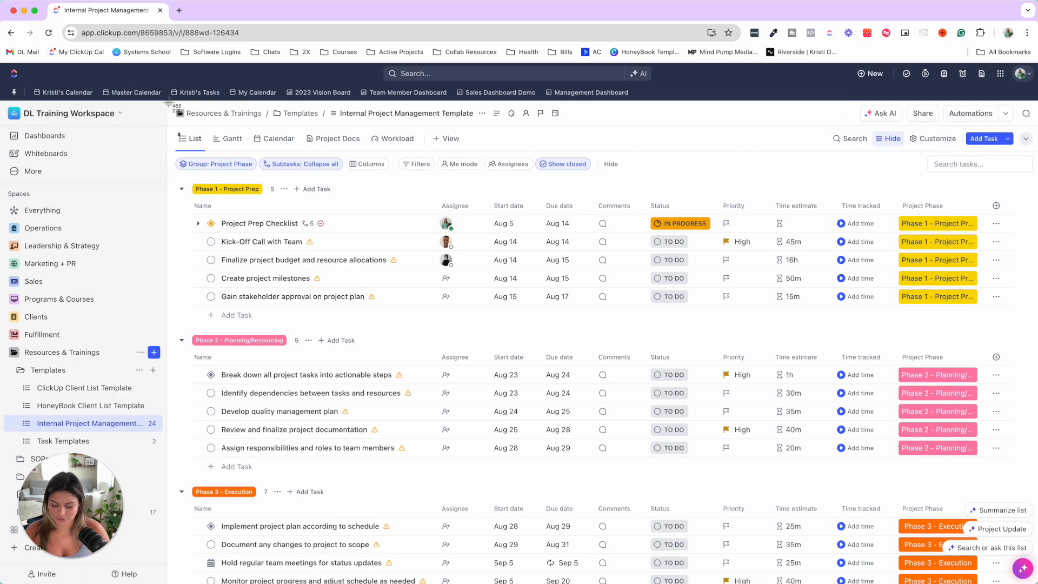
left_click_drag(169, 103, 1035, 582)
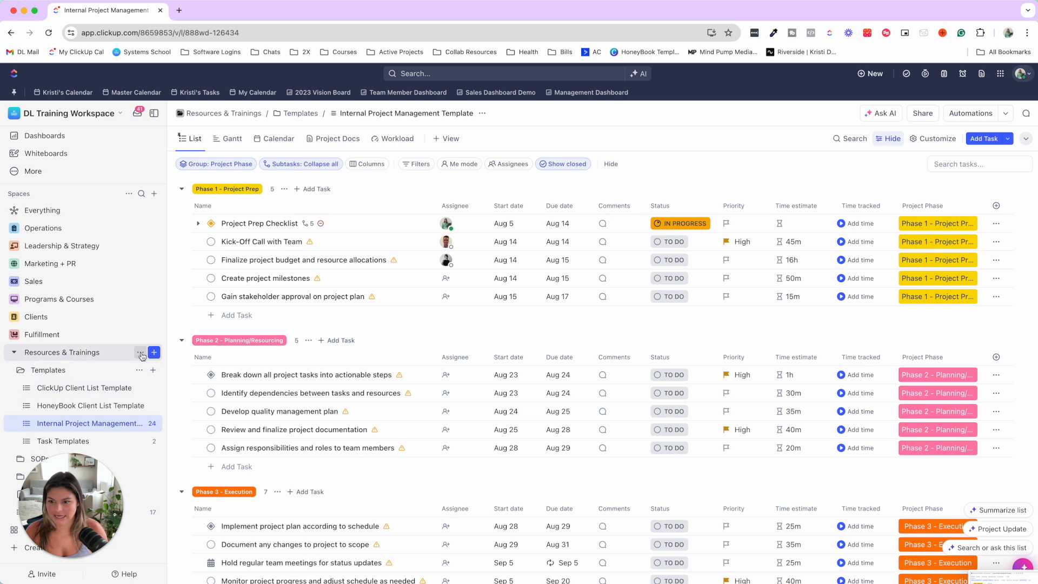
Start a new list in the Templates folder from the Project Management Template, found by searching "project management", and name it "Course Launch Project"
left_click(153, 371)
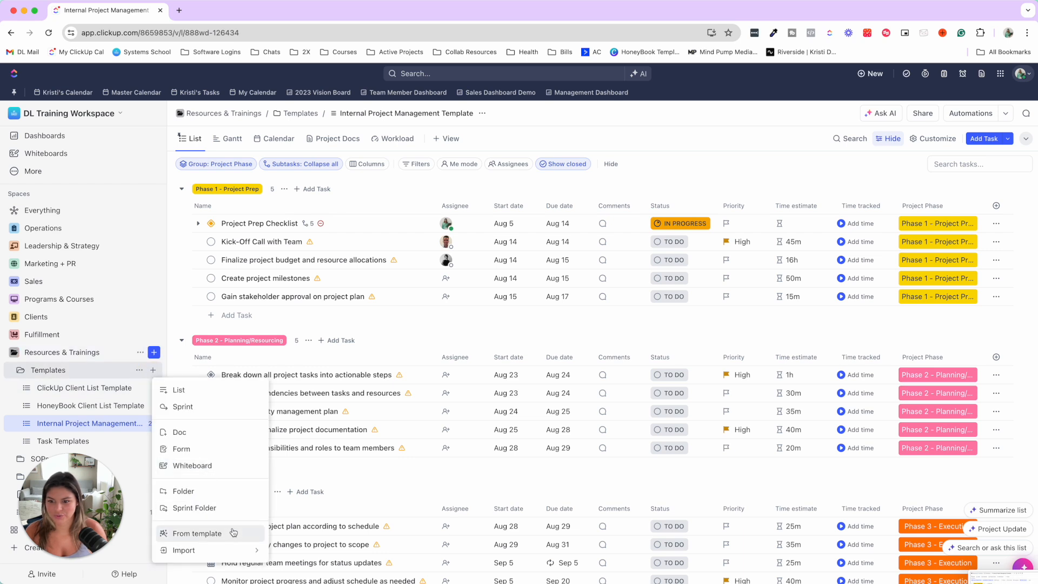
left_click(235, 533)
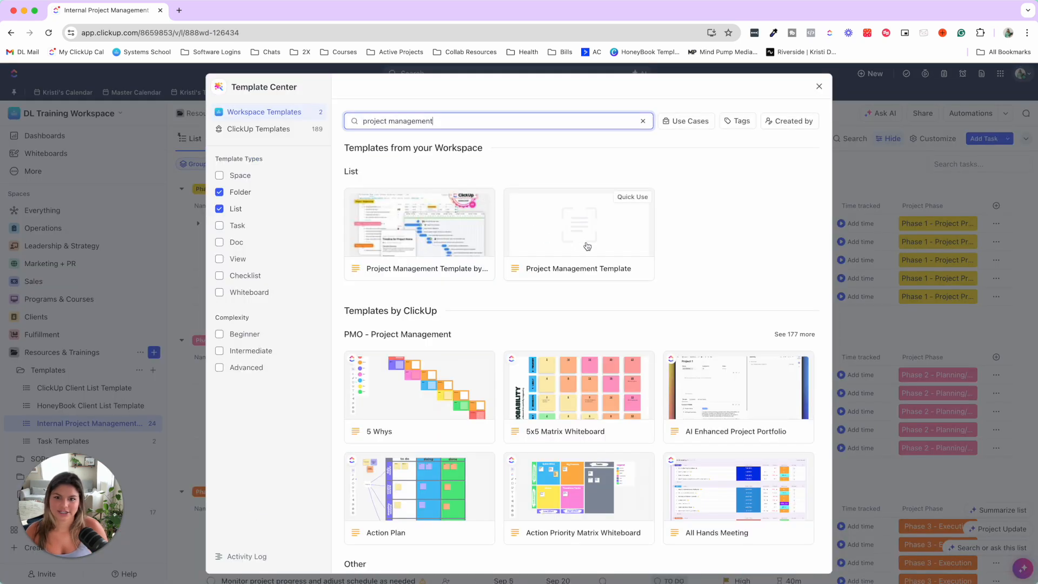
left_click(583, 247)
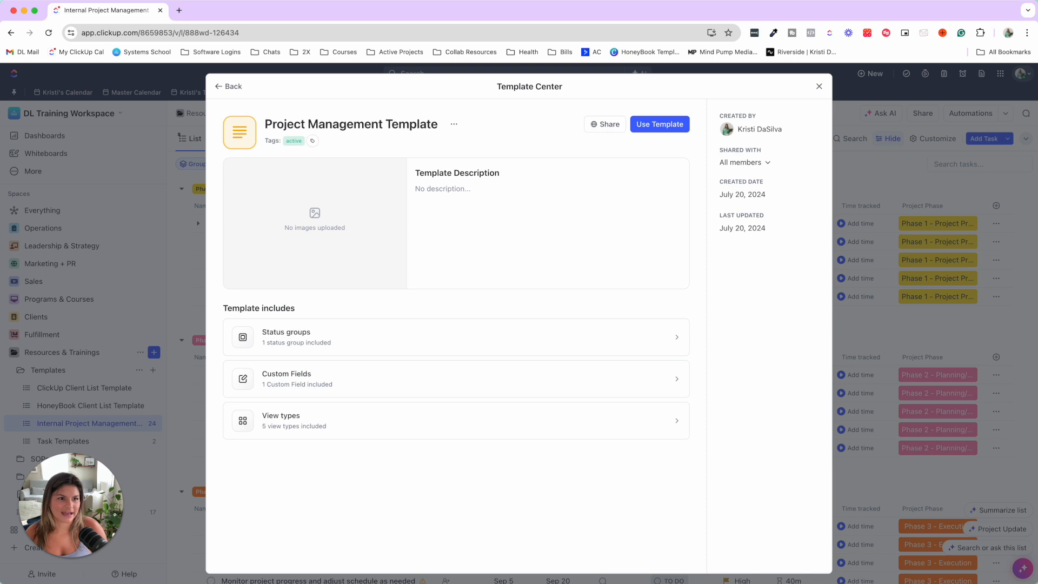
left_click_drag(490, 173, 352, 208)
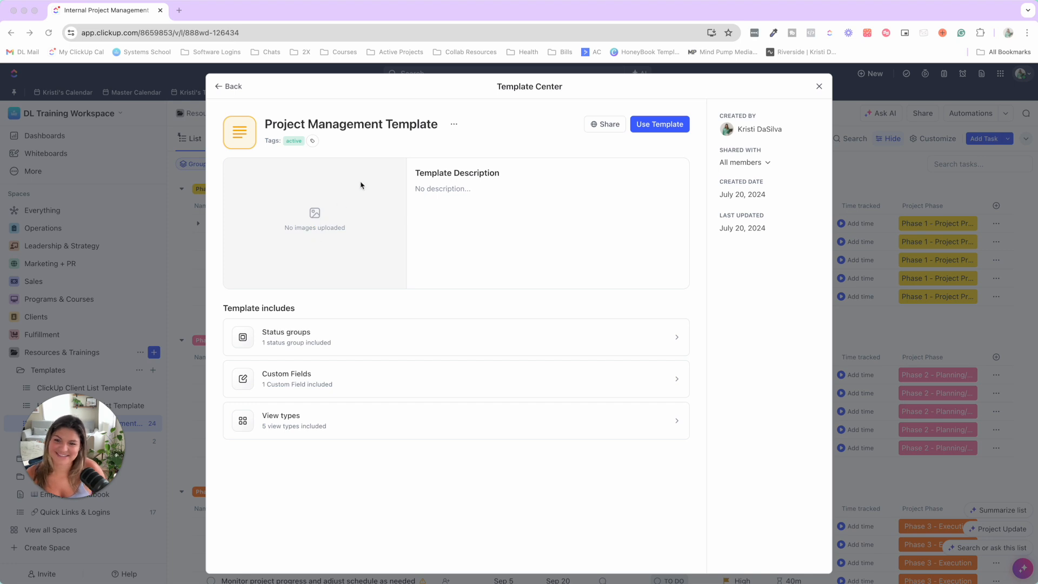
left_click(660, 125)
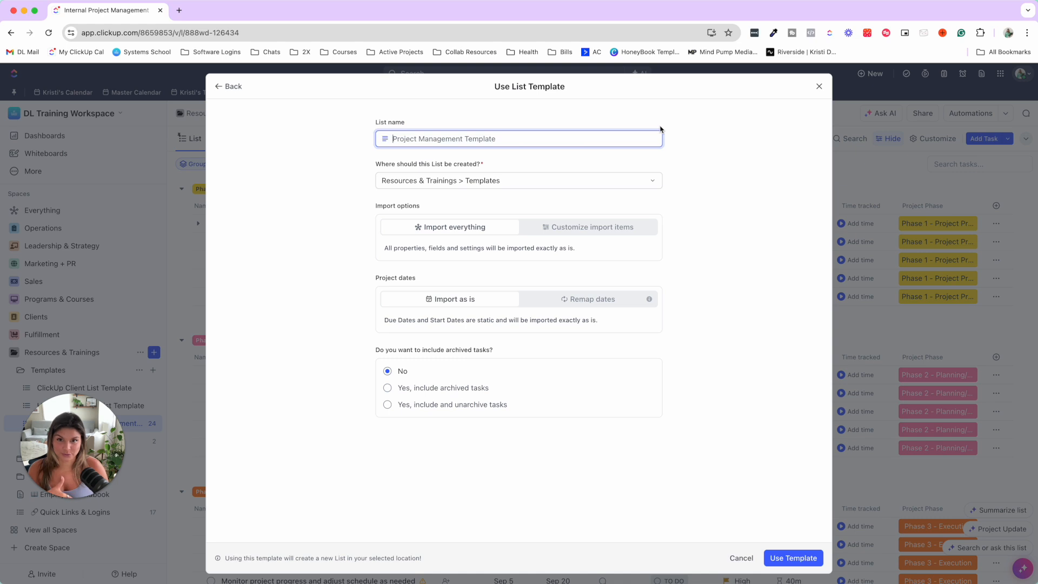
type("Course Launch Project")
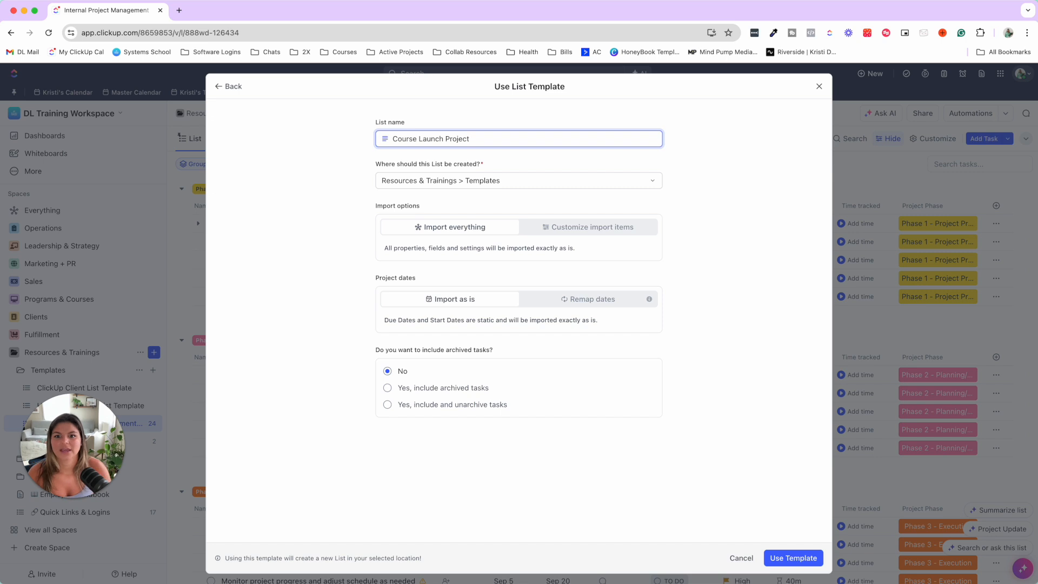
Review the customizable import items for the new list and return the import option to Import everything
left_click(589, 227)
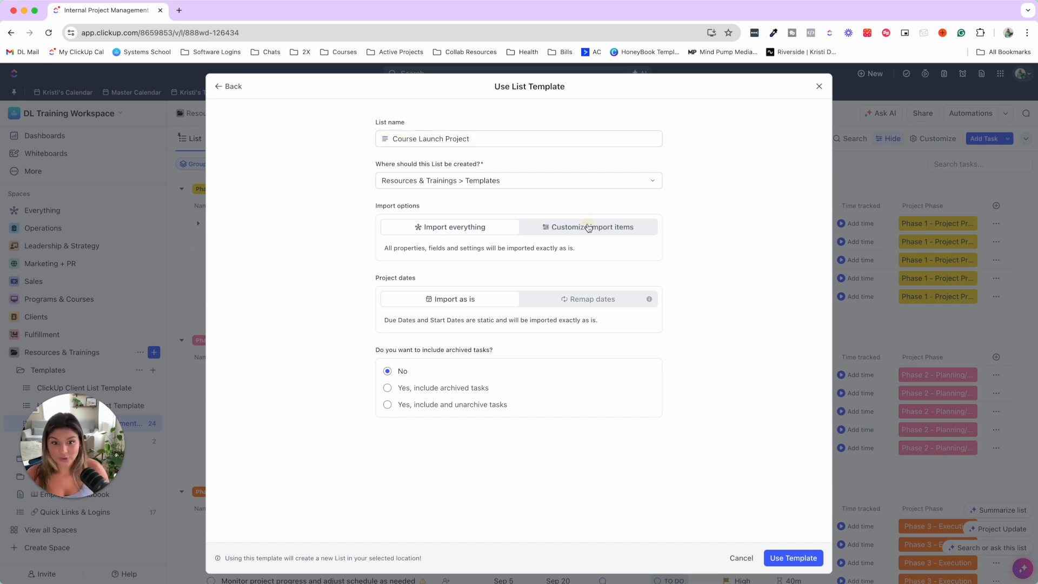
scroll(517, 206, "down", 2)
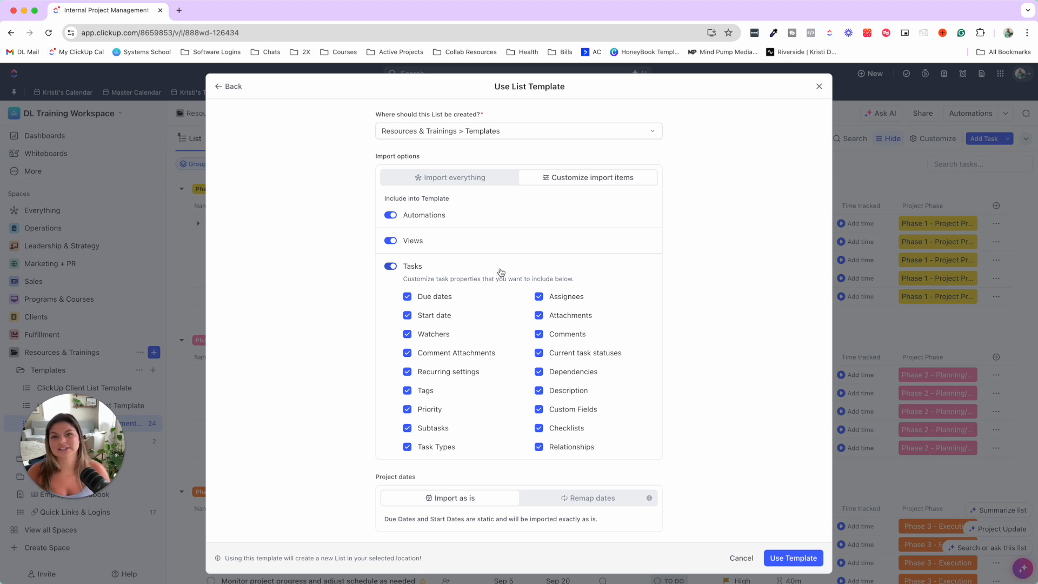
scroll(543, 292, "down", 1)
left_click(471, 173)
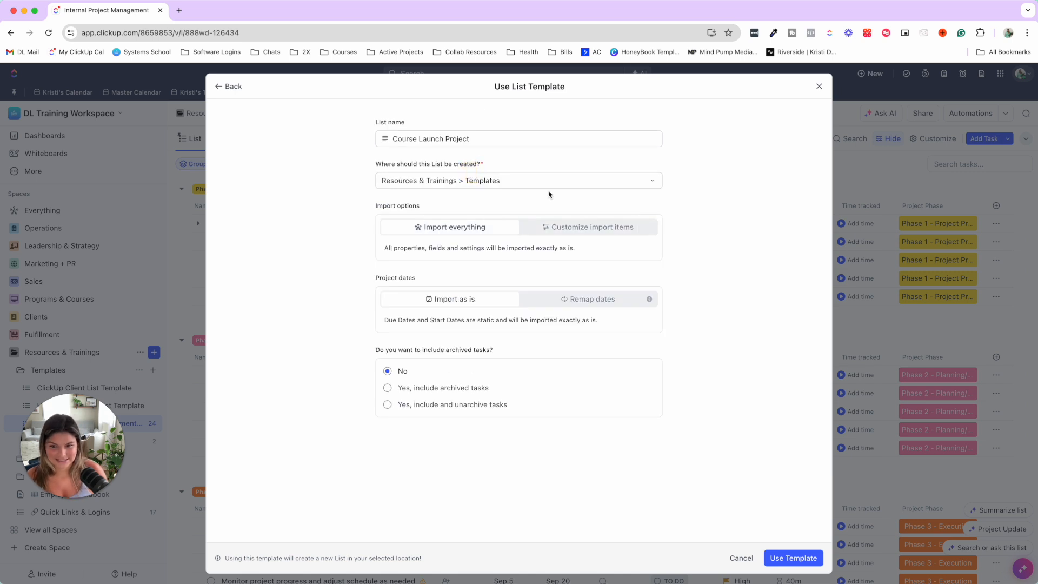
Remap the new list's project dates to a start date of 9/1/24 and skip weekends
left_click(593, 302)
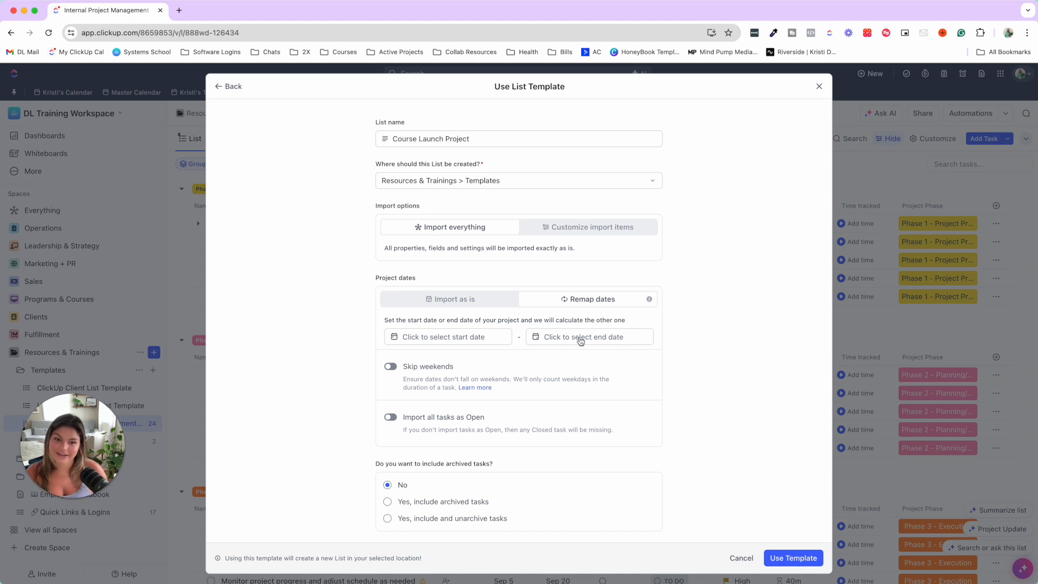
left_click(471, 339)
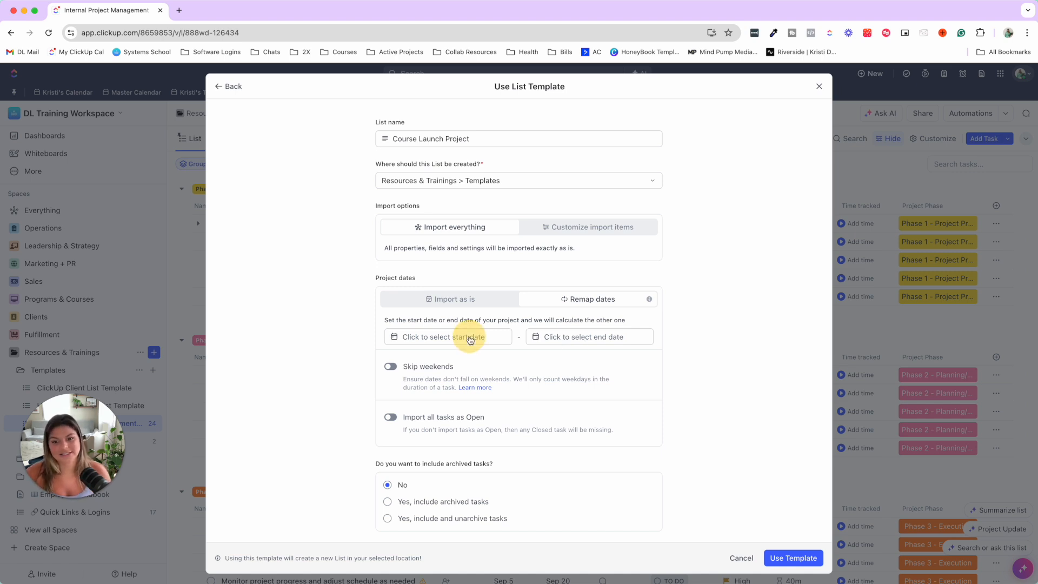
left_click(593, 390)
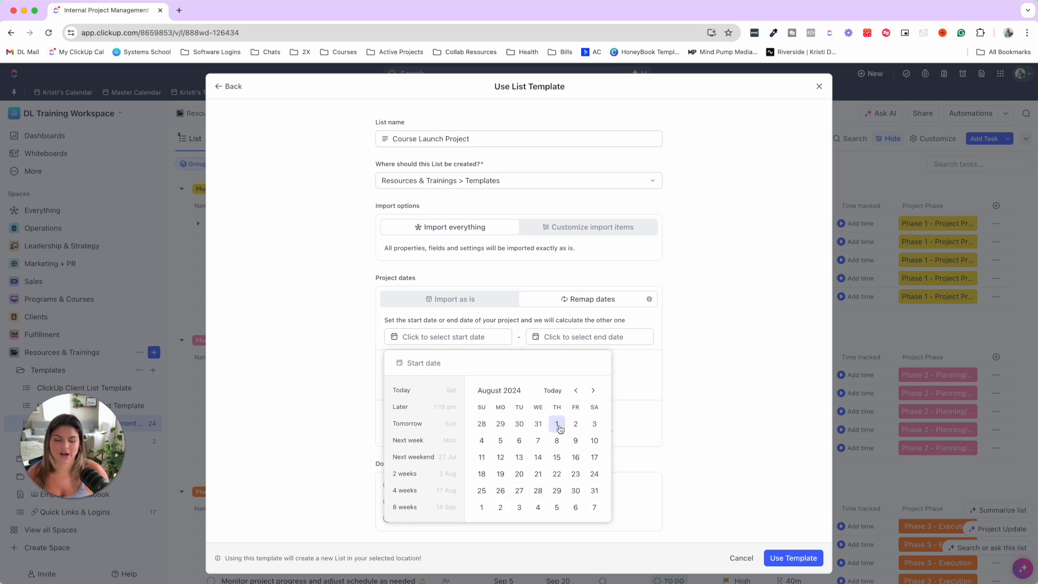
left_click(593, 390)
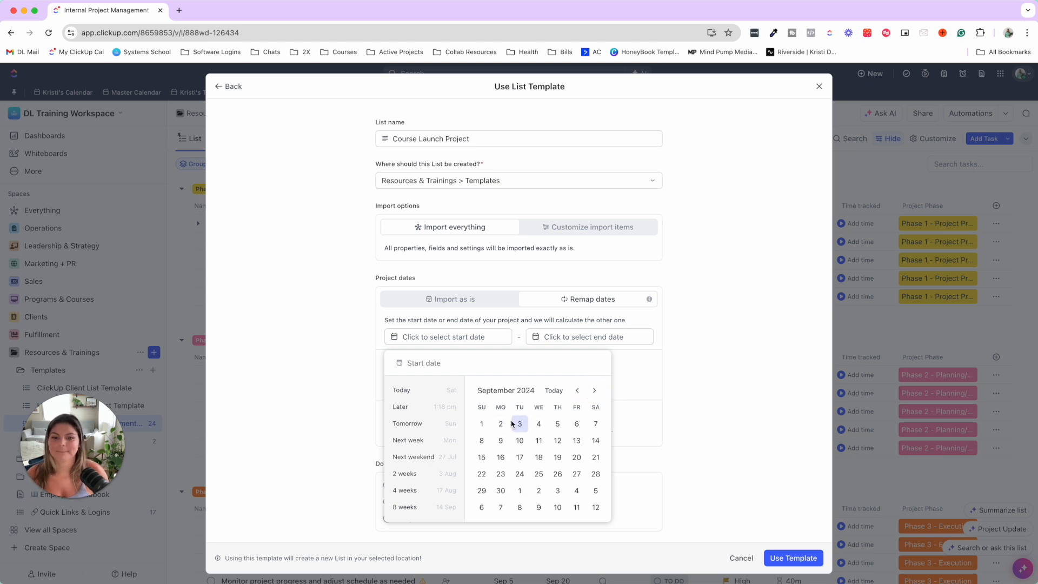
left_click(482, 424)
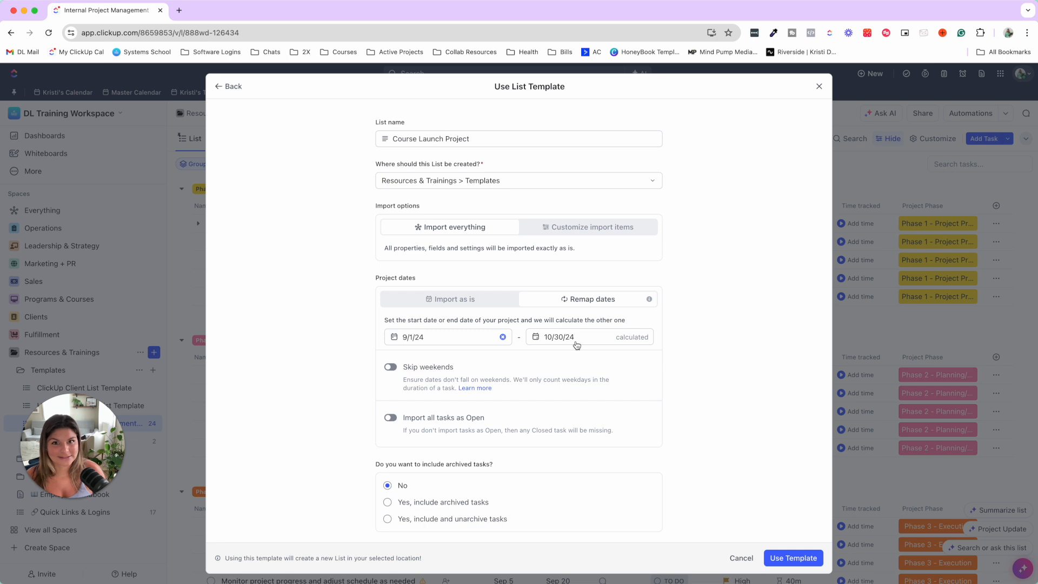
left_click(392, 369)
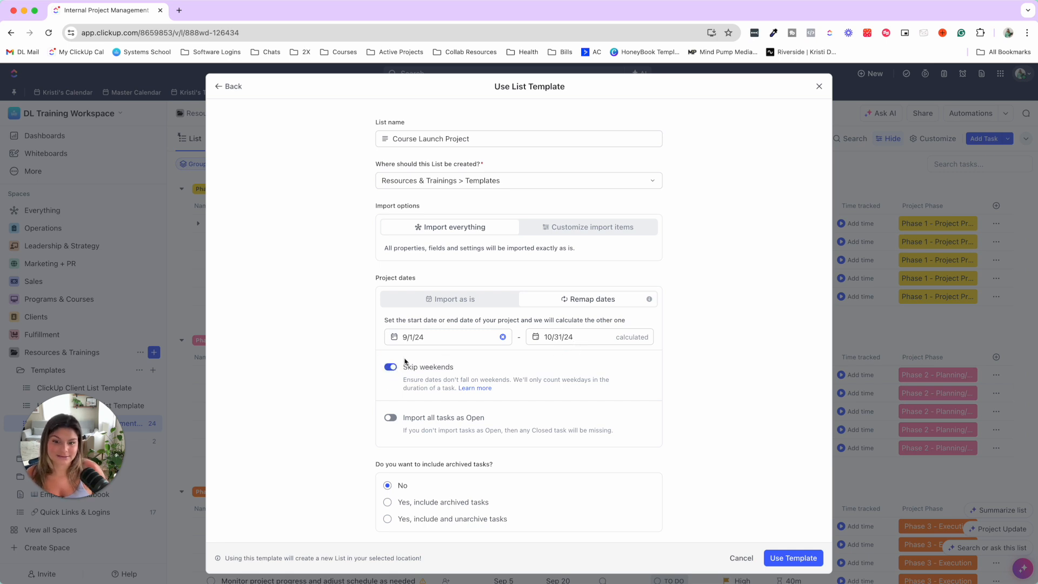
Create the Course Launch Project list from the template, leaving Import all tasks as Open off, and open the new list
left_click_drag(405, 432, 634, 432)
left_click(391, 418)
left_click(391, 419)
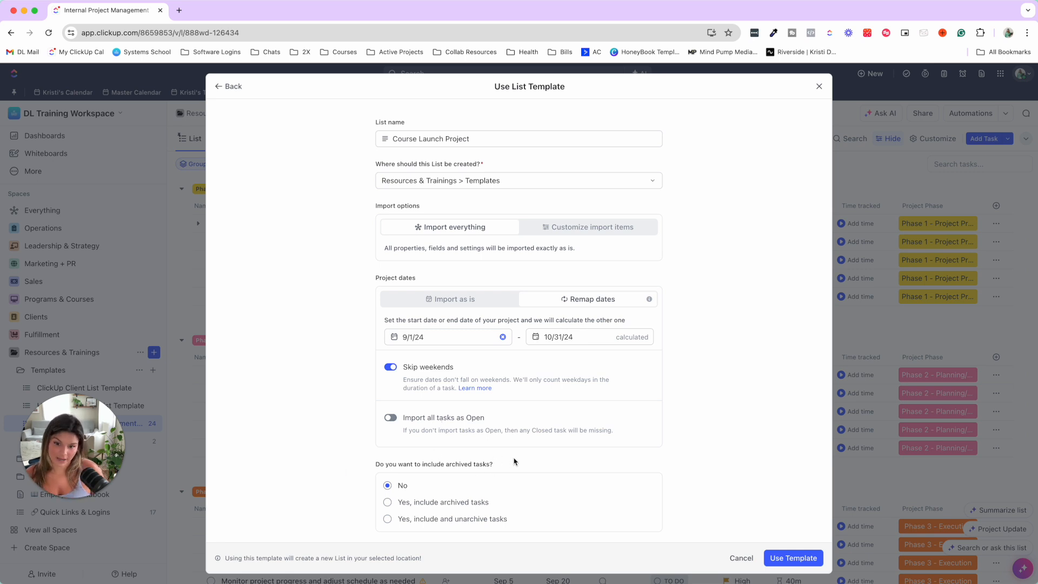
left_click(797, 561)
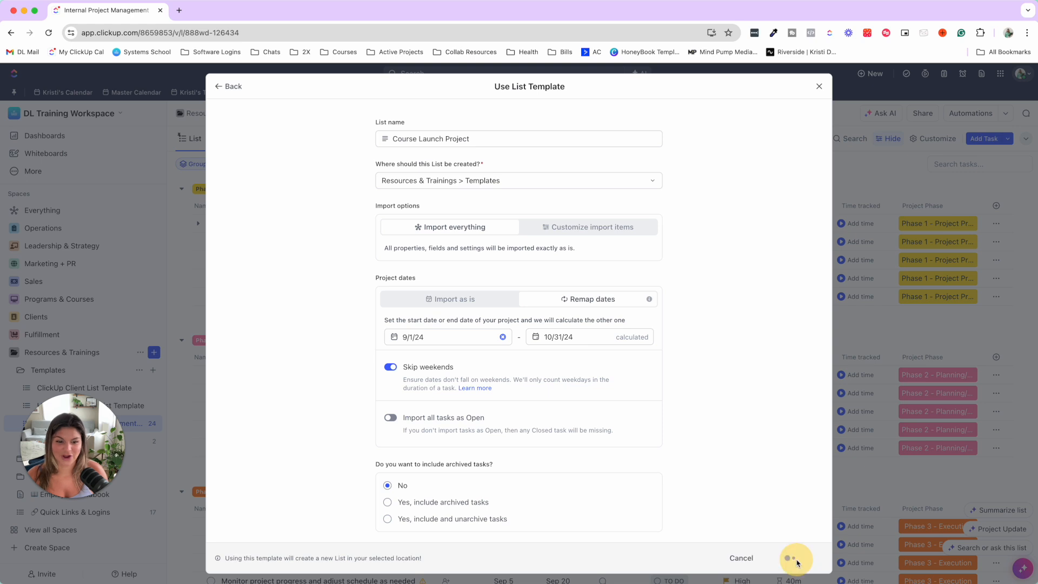
left_click_drag(267, 537, 250, 505)
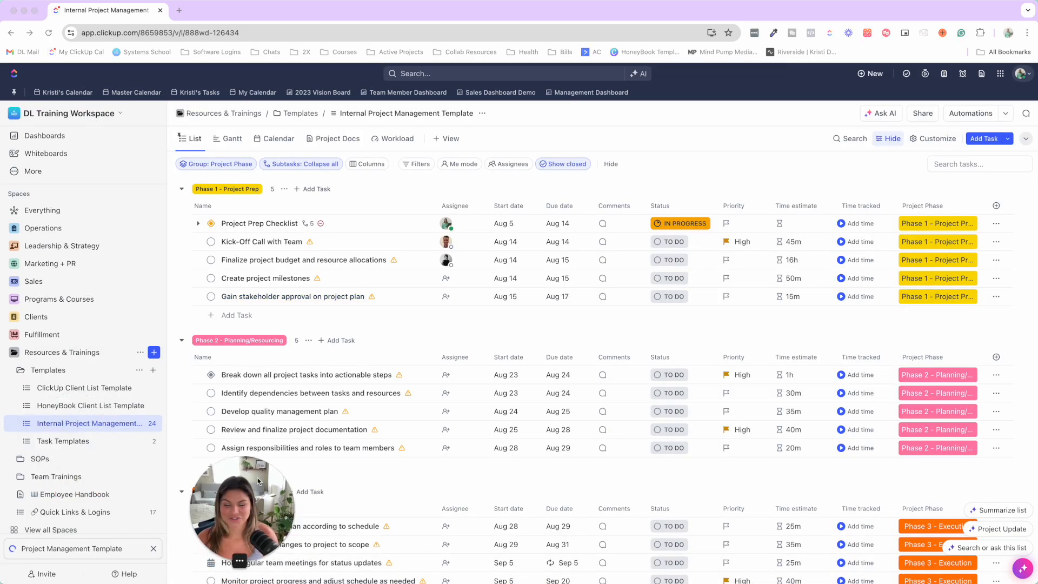
left_click(12, 550)
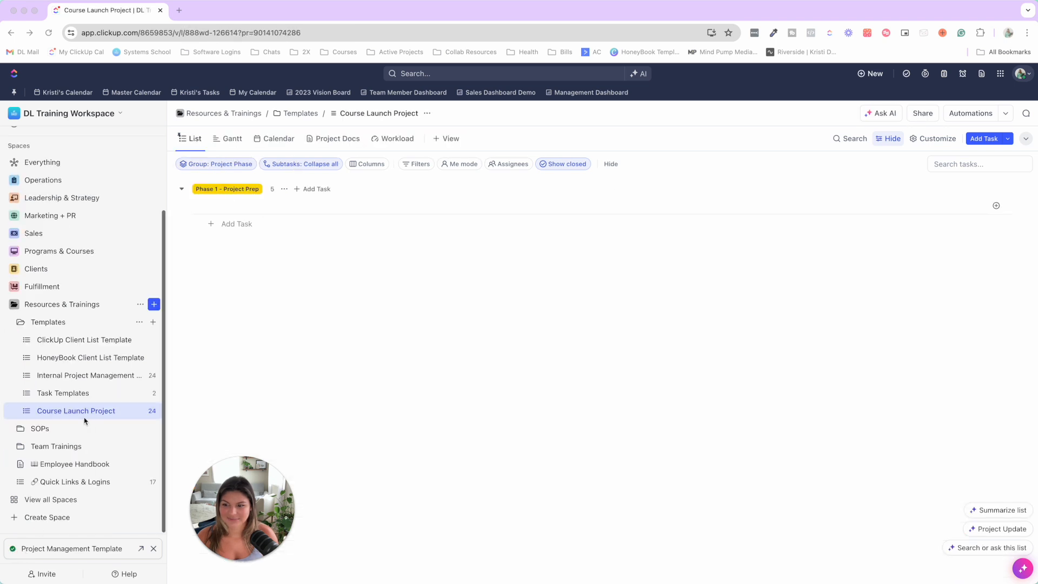
left_click_drag(235, 520, 55, 508)
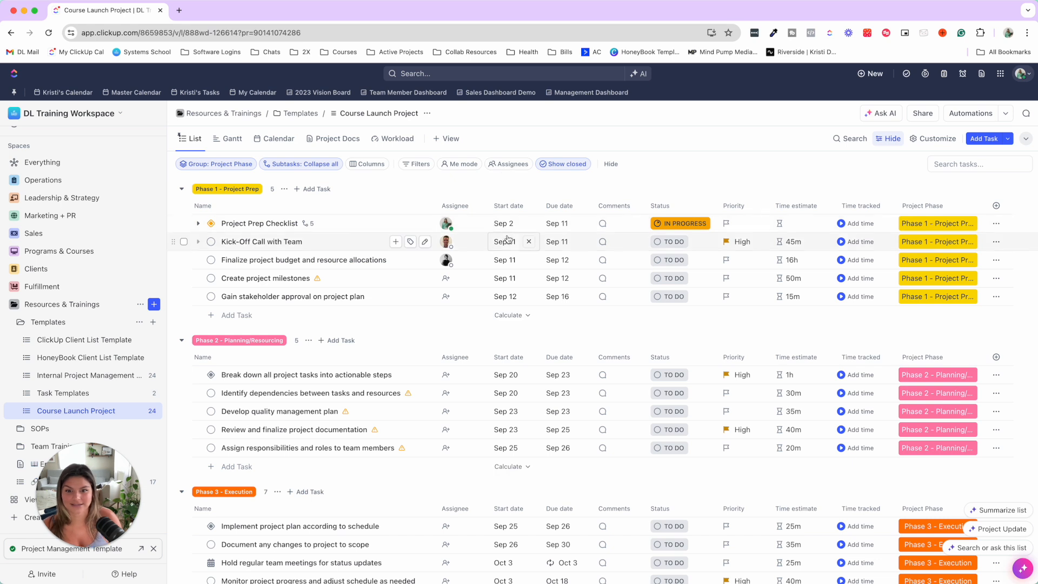
Examine the Project Prep Checklist subtasks and the remapped task dates across all phases of the Course Launch Project list
left_click(199, 223)
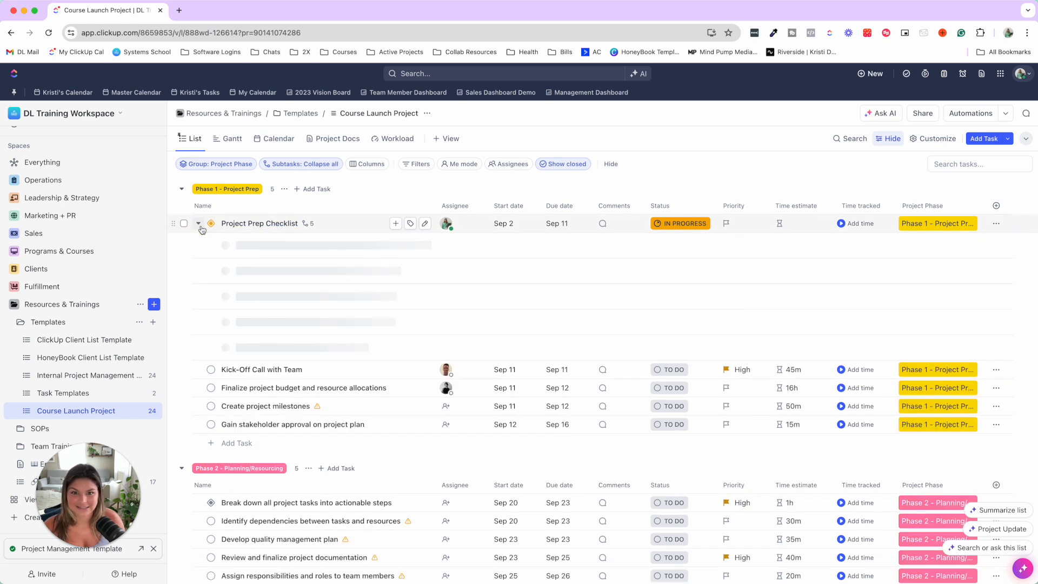
left_click(199, 223)
scroll(616, 525, "down", 8)
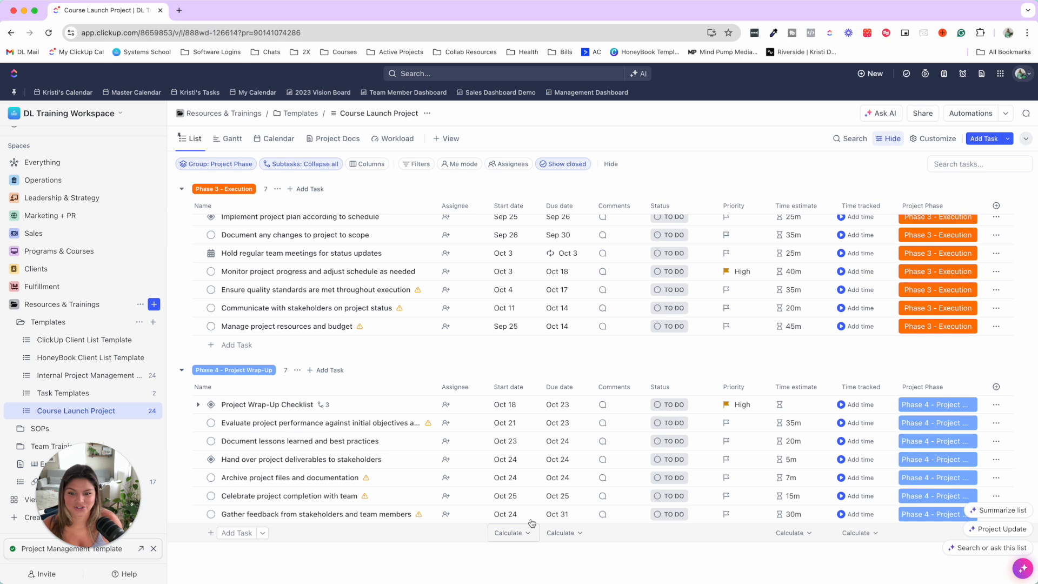
scroll(530, 480, "up", 6)
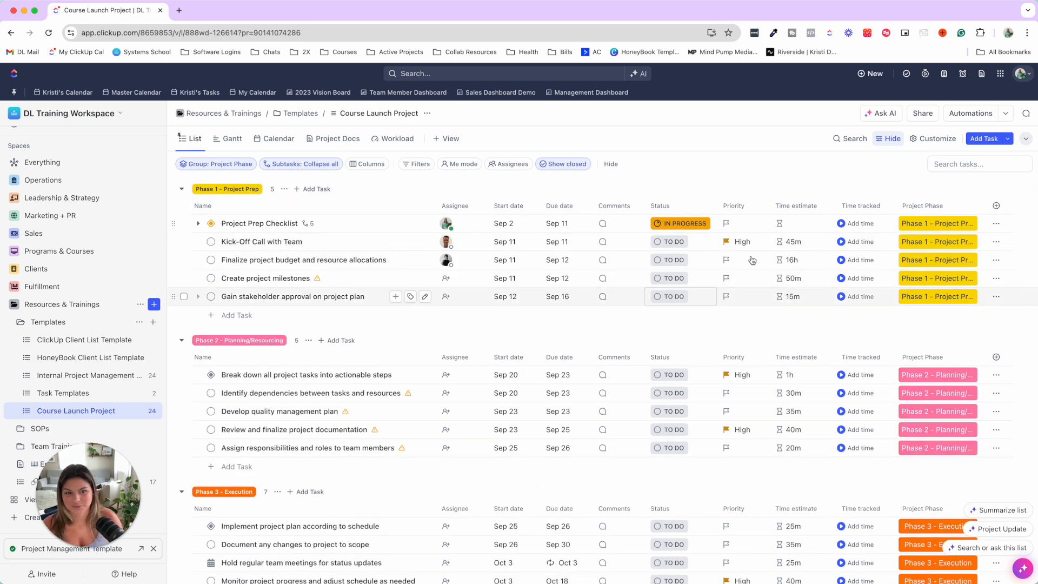
mouse_move(554, 322)
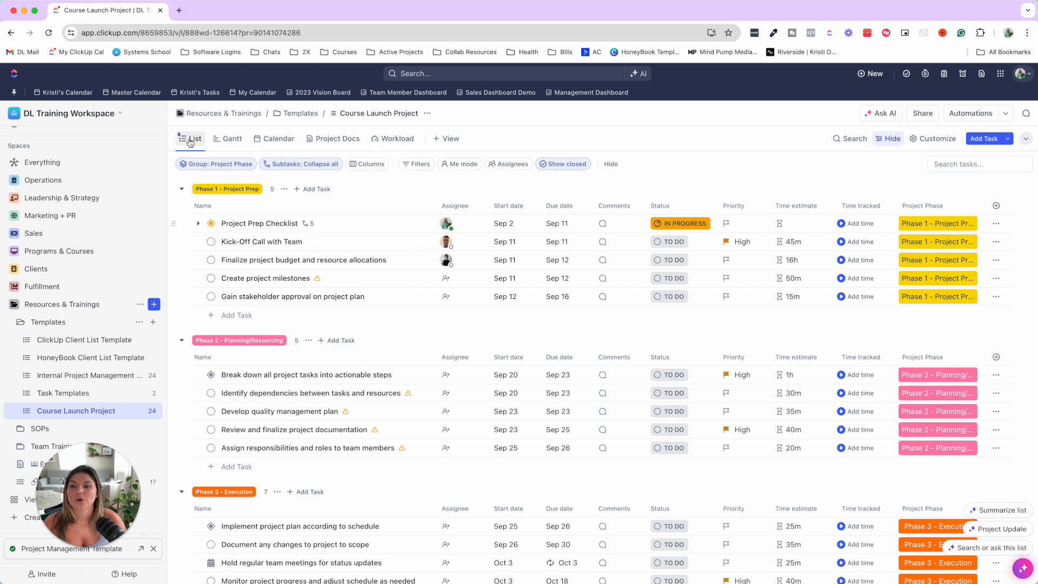
Add a new List view to the Course Launch Project list and close its customization settings
left_click(455, 141)
key("Escape")
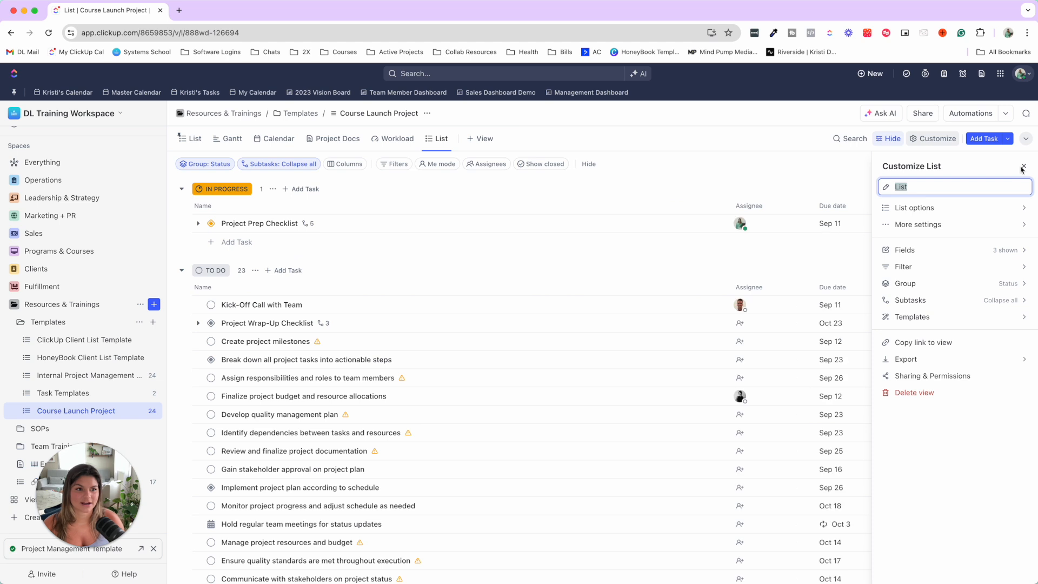
left_click(1022, 169)
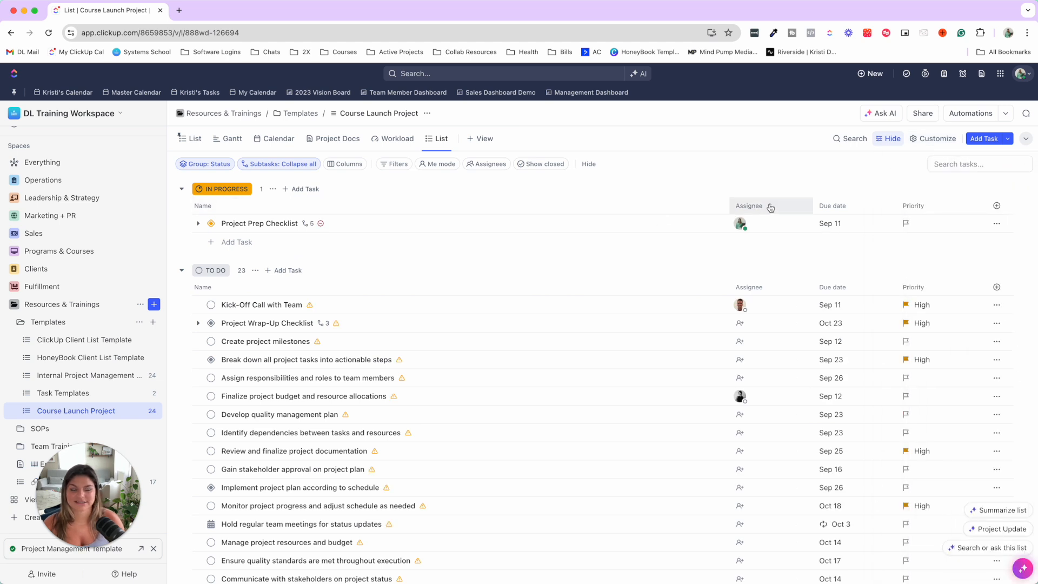
Apply the workspace template PM List View to the newly added List view of the Course Launch Project list
left_click(195, 139)
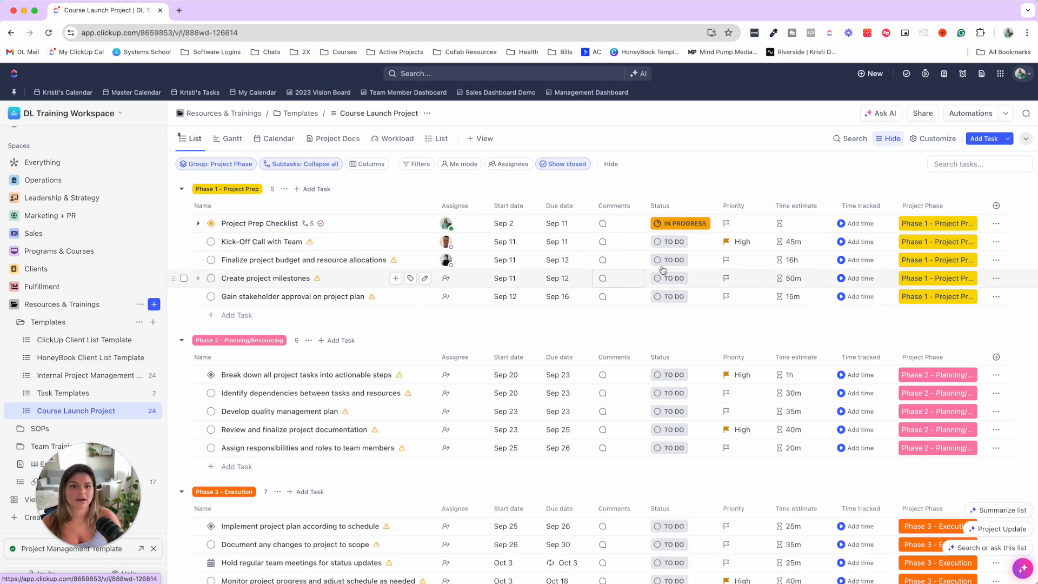
left_click(436, 140)
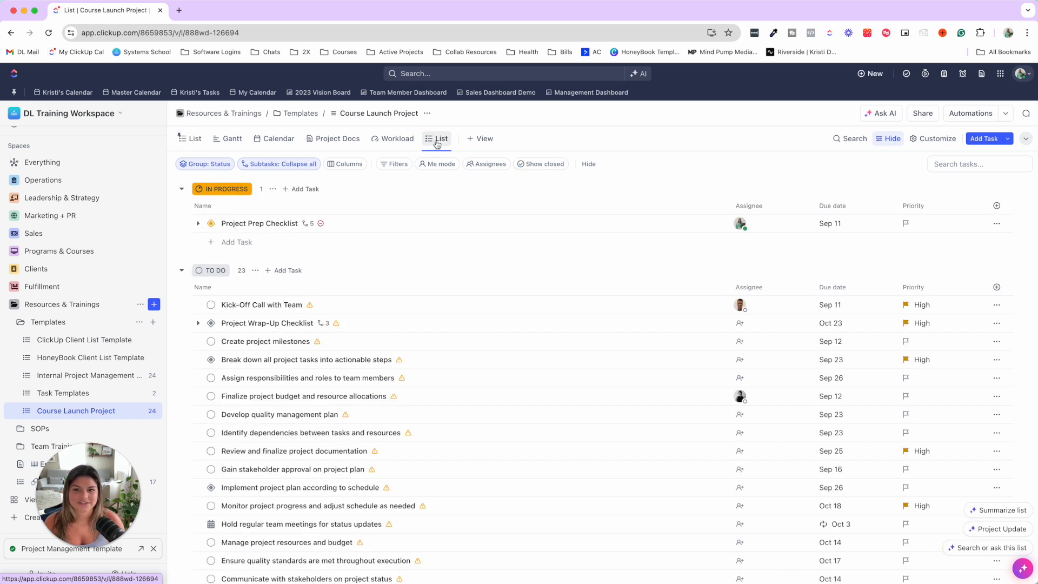
left_click(437, 139)
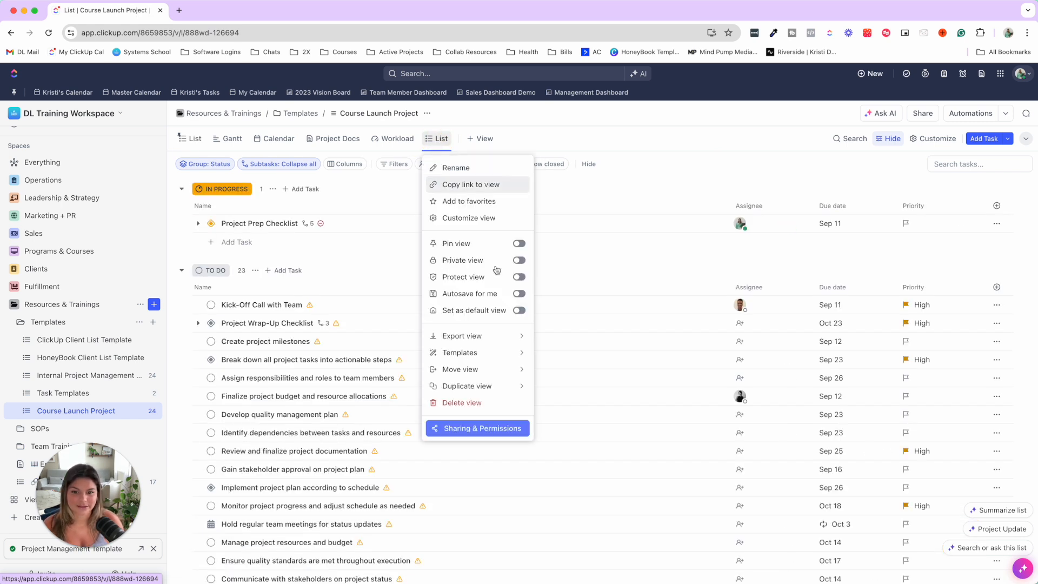
mouse_move(517, 357)
left_click(593, 374)
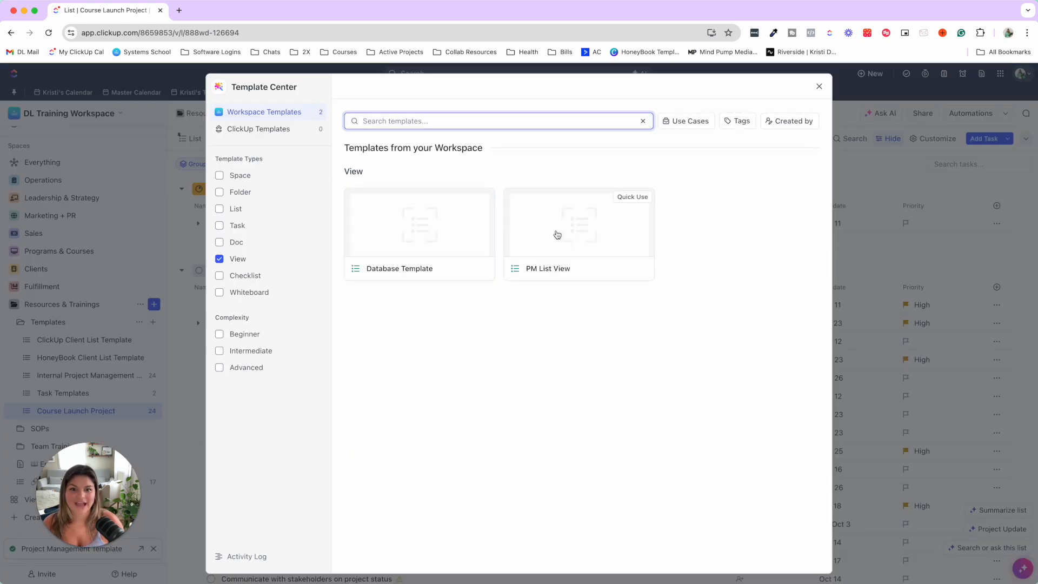
left_click(557, 235)
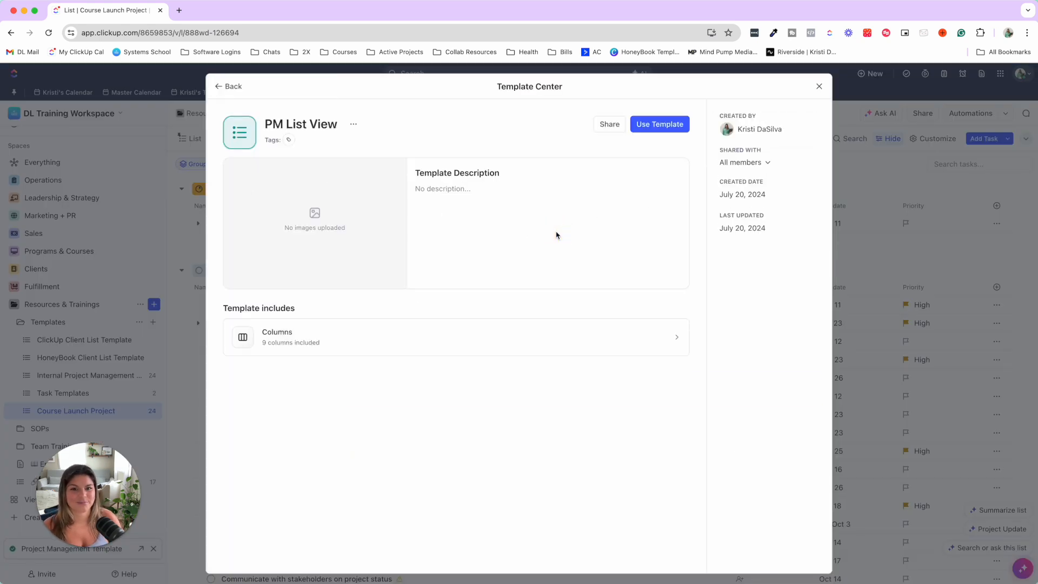
left_click(680, 126)
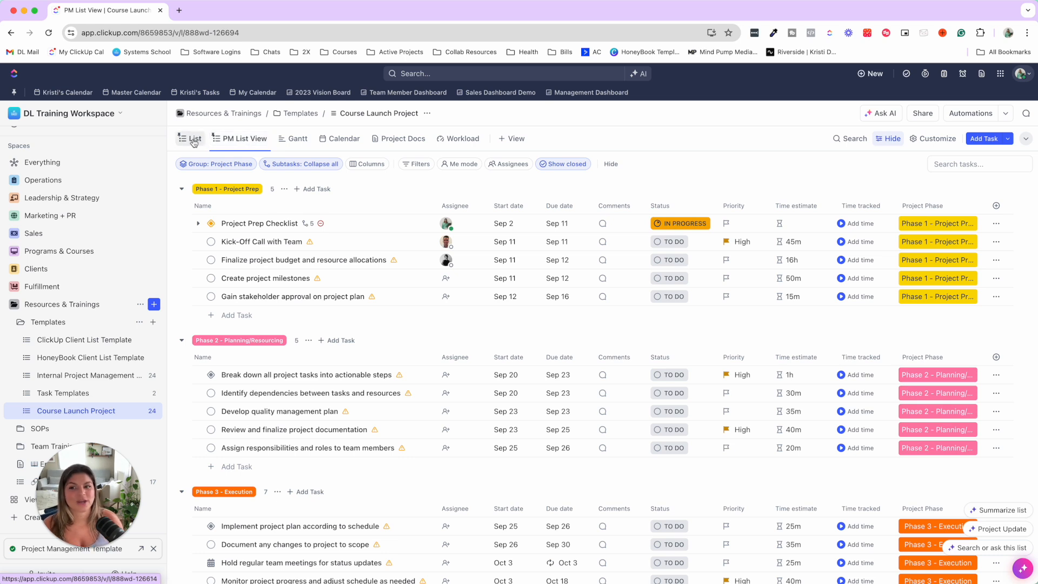
Rename the PM List View as List and delete that view from the Course Launch Project list
left_click(232, 139)
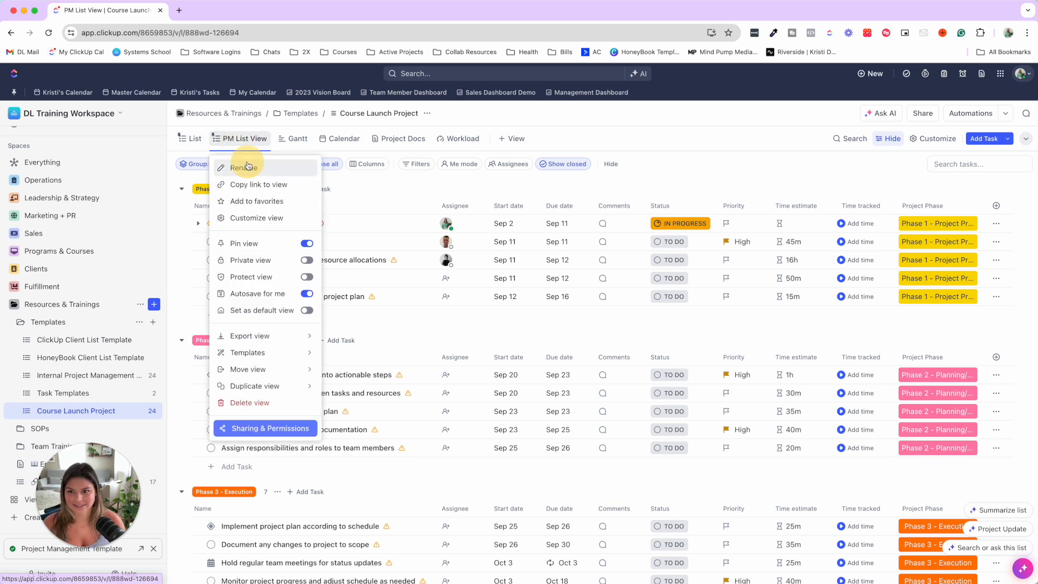
left_click(247, 166)
key("BackSpace")
key("BackSpace")
key("BackSpace")
key("BackSpace")
type("List")
key("Return")
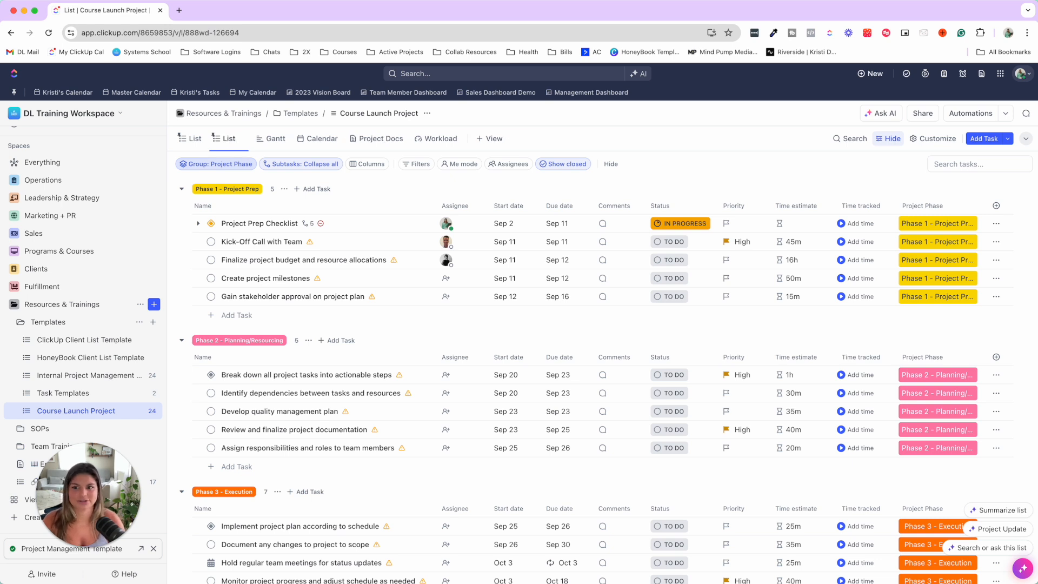
left_click(233, 143)
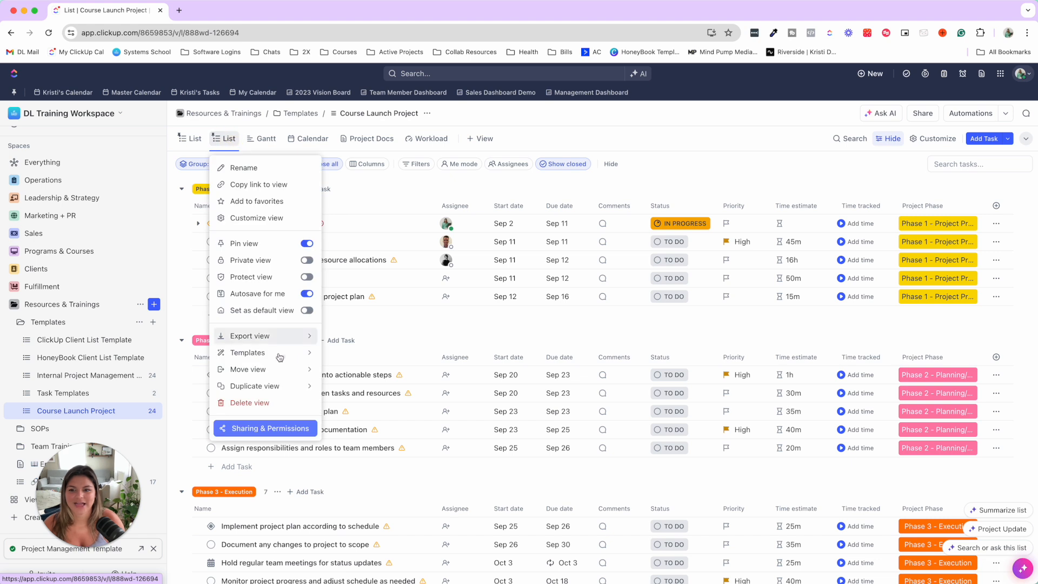
left_click(287, 401)
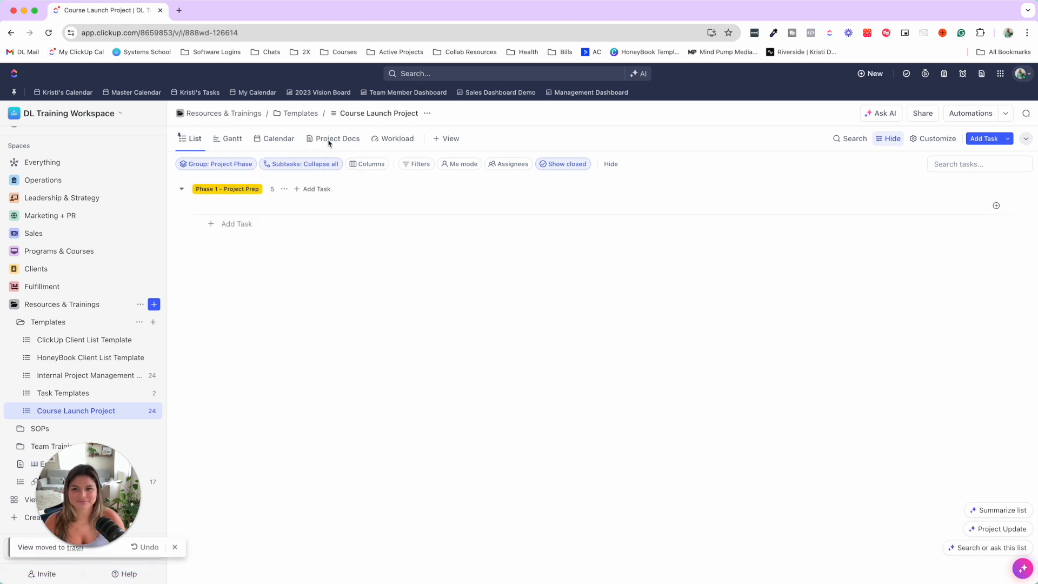
Add a new Doc view to the Course Launch Project list
left_click(455, 137)
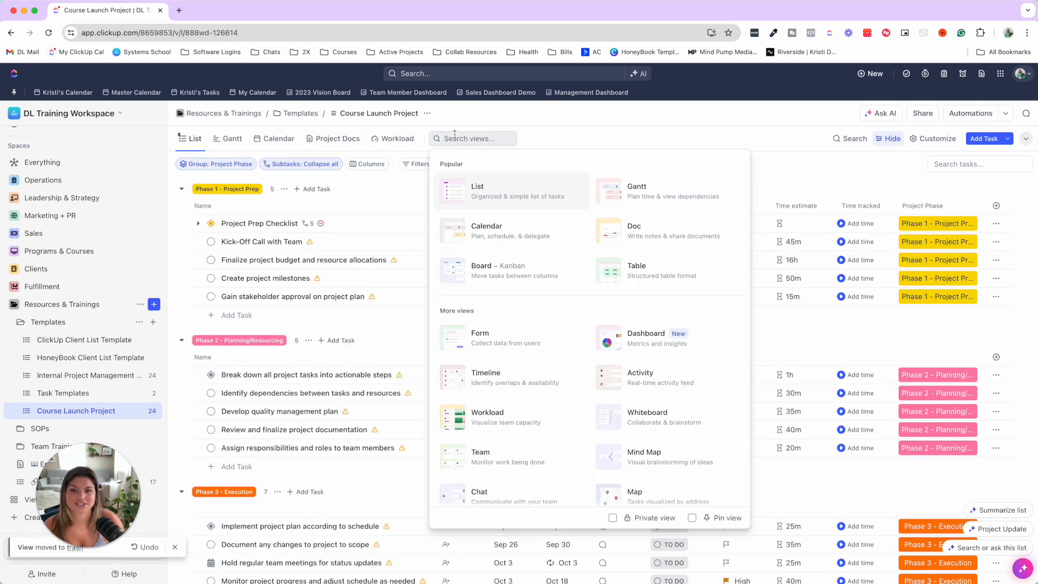
left_click(652, 235)
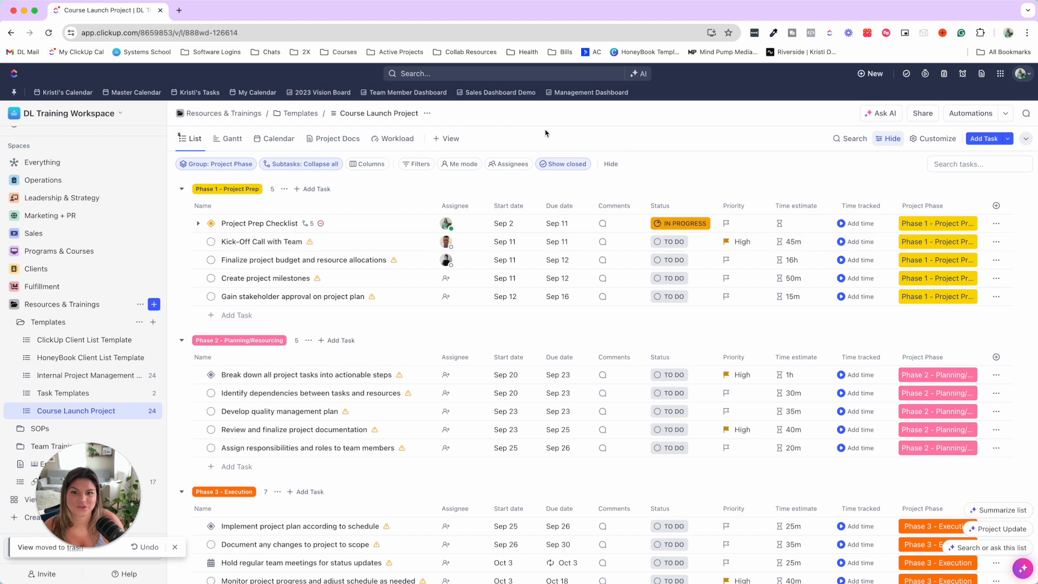
left_click(481, 139)
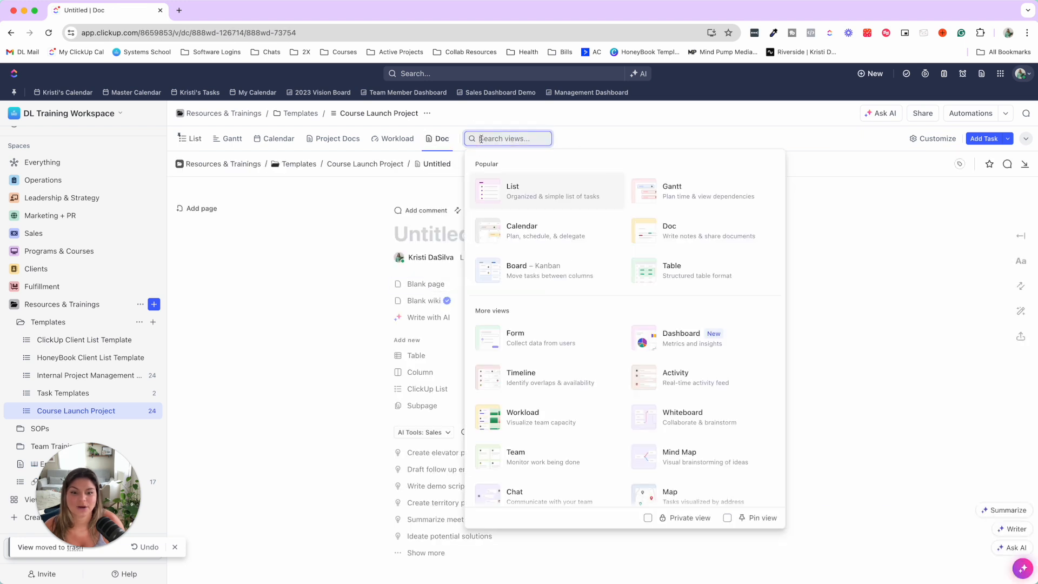
left_click(441, 140)
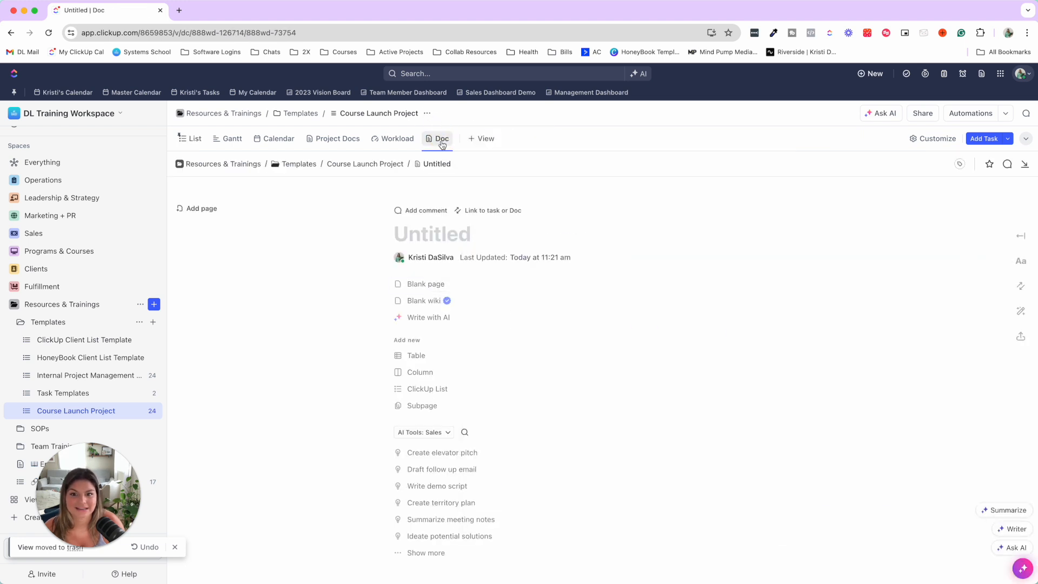
Preview the Project Documentation and Project Execution Plan templates, and apply the Project Timeline Doc template to the Doc view
left_click(440, 140)
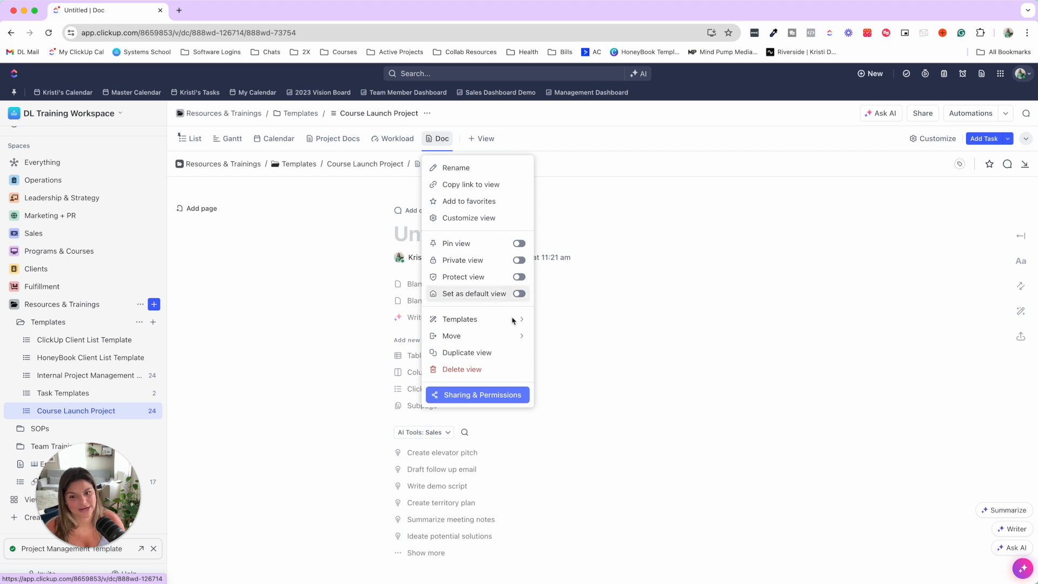
mouse_move(518, 318)
left_click(595, 342)
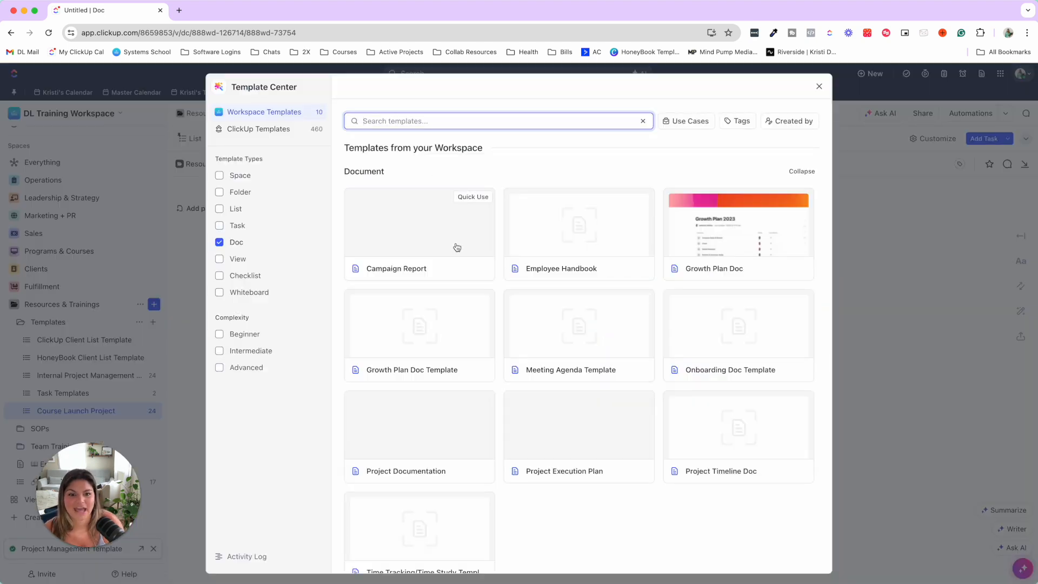
scroll(456, 247, "down", 2)
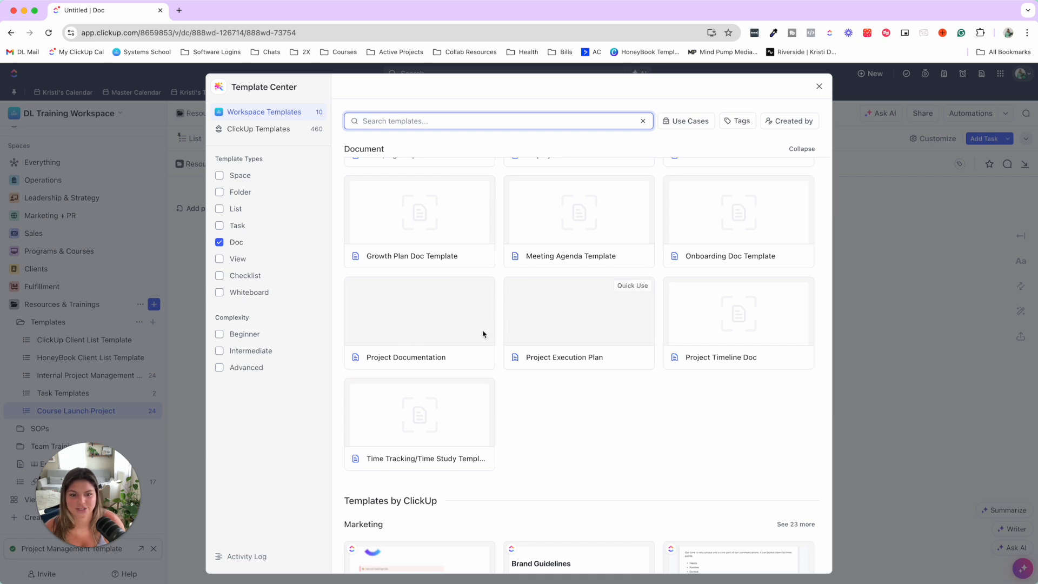
left_click(415, 335)
left_click(227, 85)
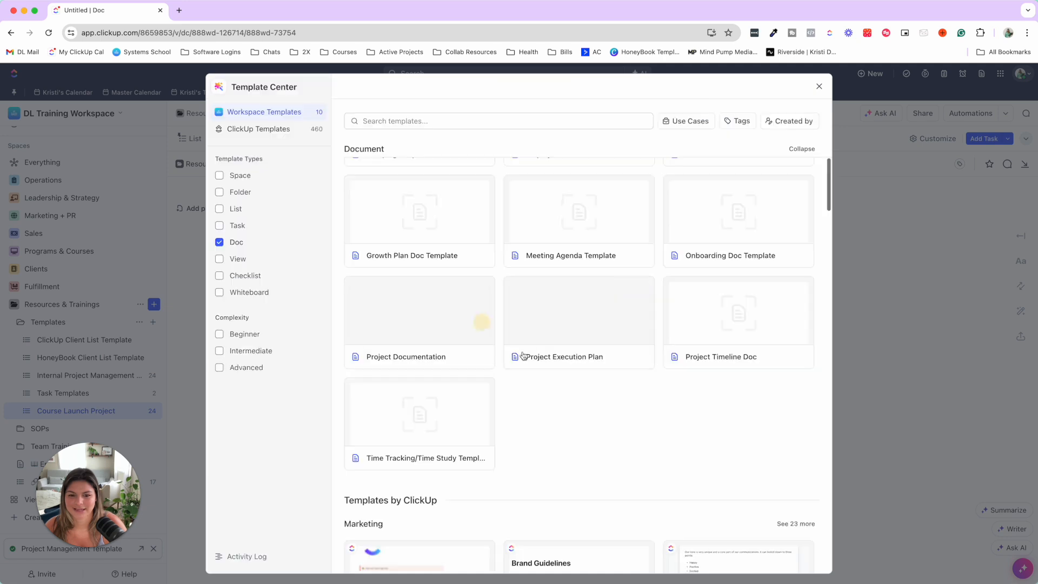
left_click(575, 331)
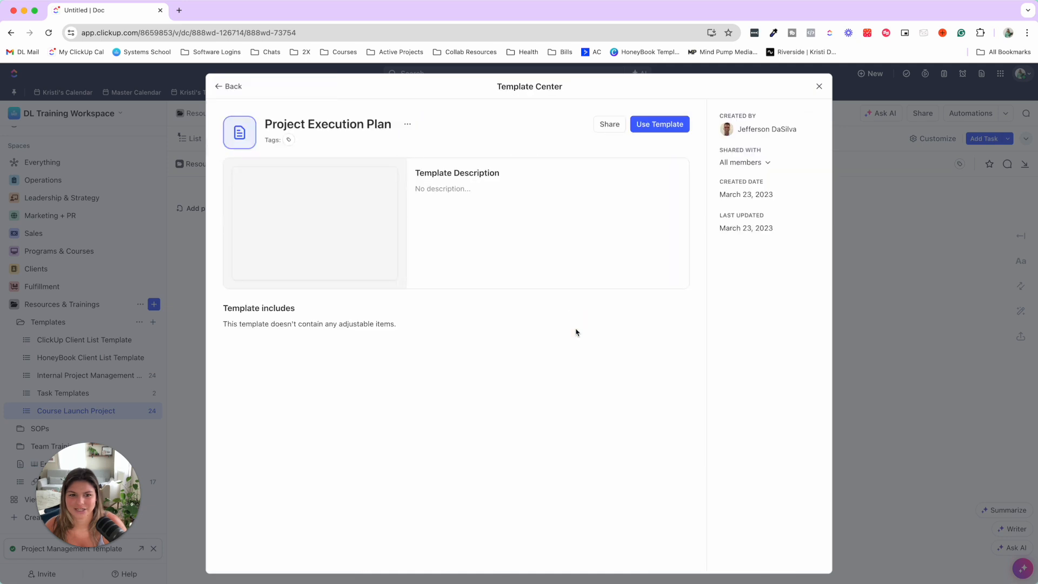
left_click(228, 86)
left_click(724, 427)
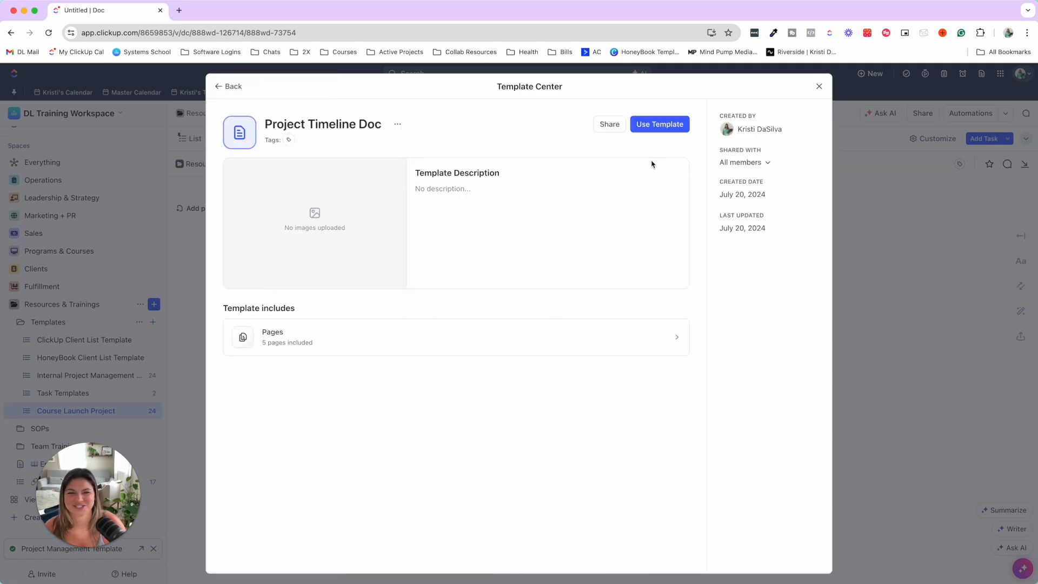
left_click(654, 122)
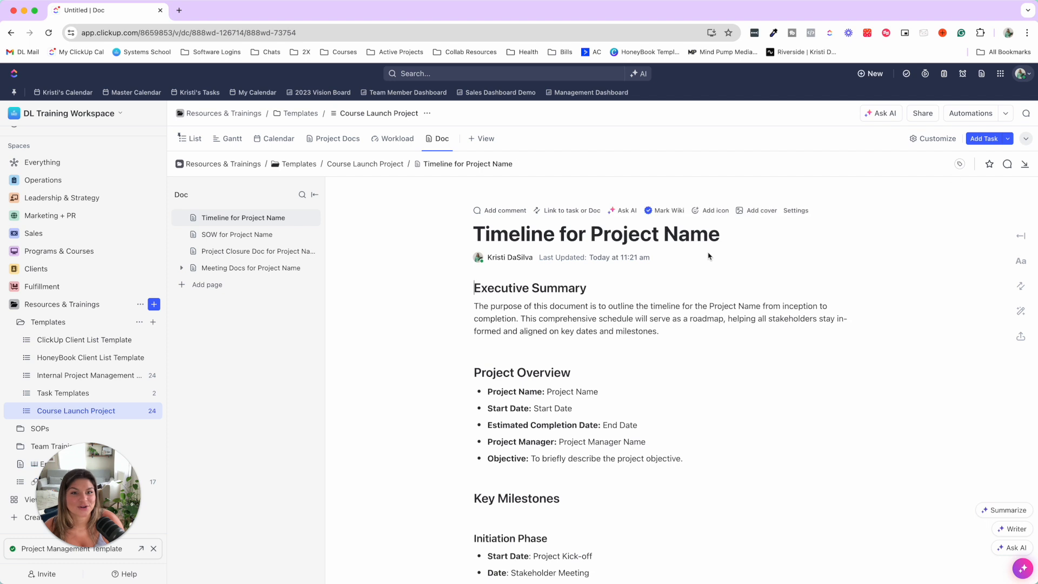
Browse the doc templates that can be applied to the Timeline for Project Name page, and leave without choosing one
left_click(301, 217)
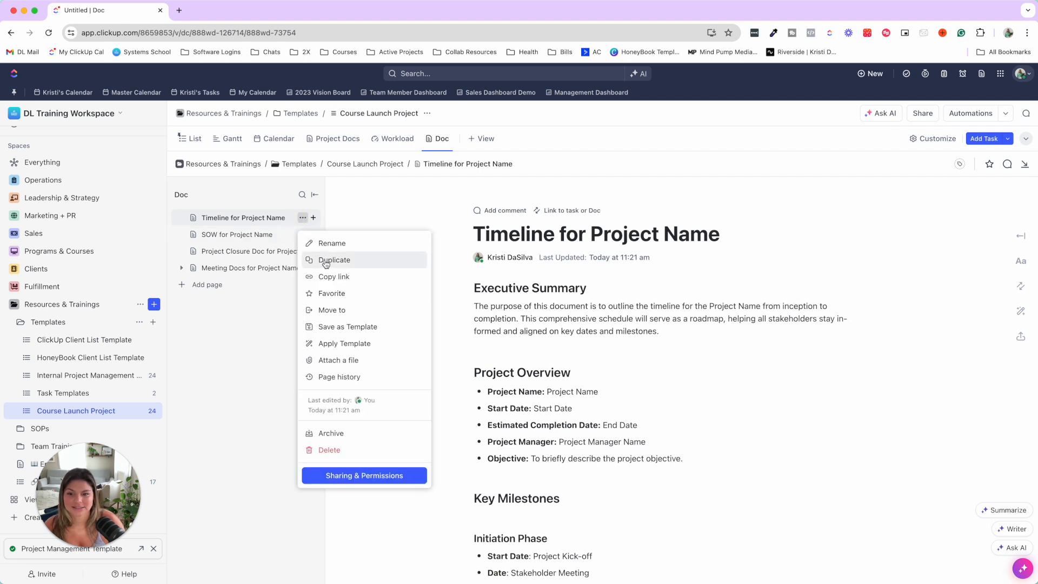
left_click(373, 345)
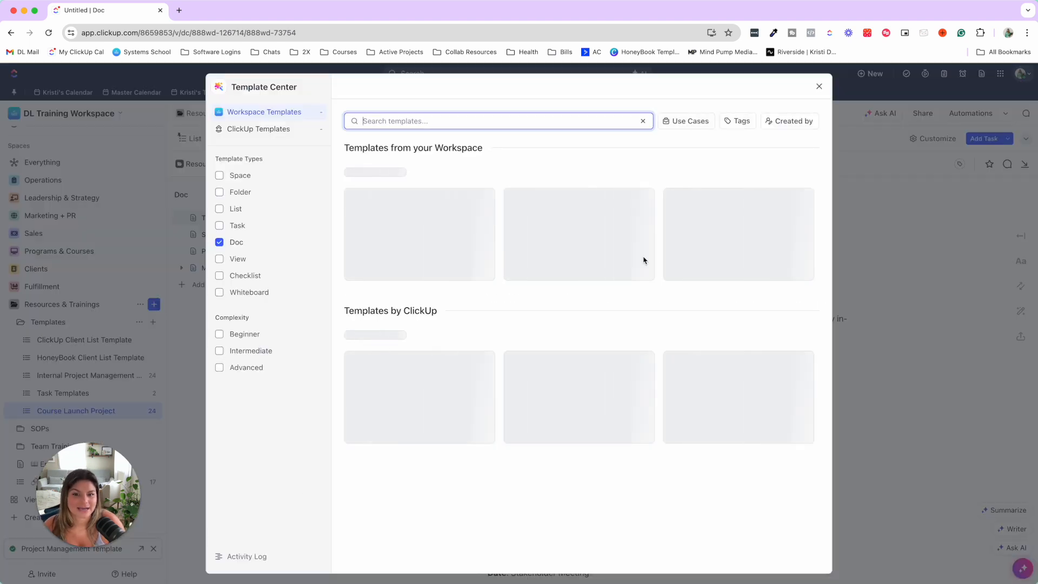
scroll(629, 283, "down", 5)
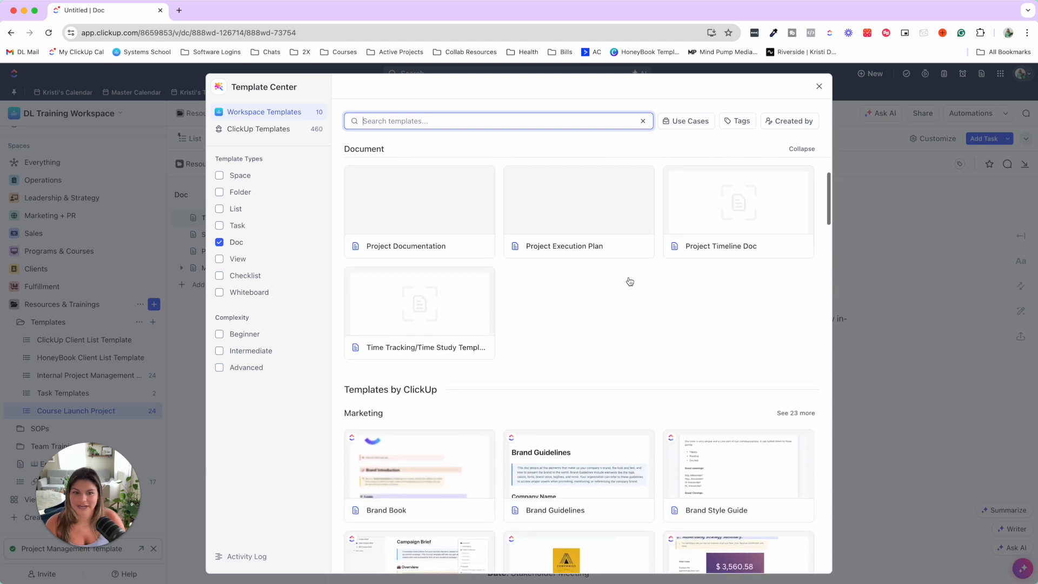
scroll(764, 177, "up", 2)
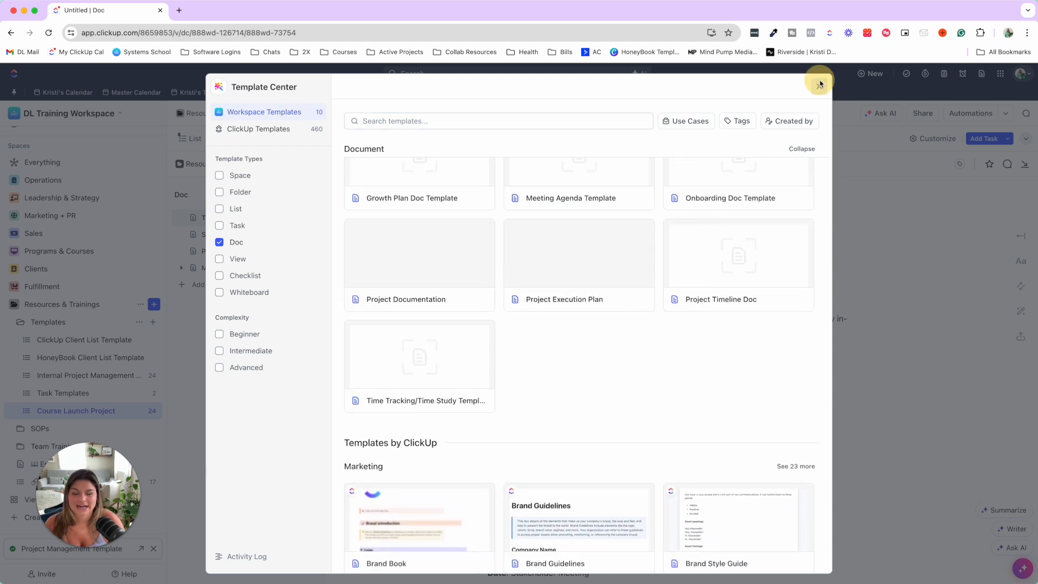
left_click(819, 87)
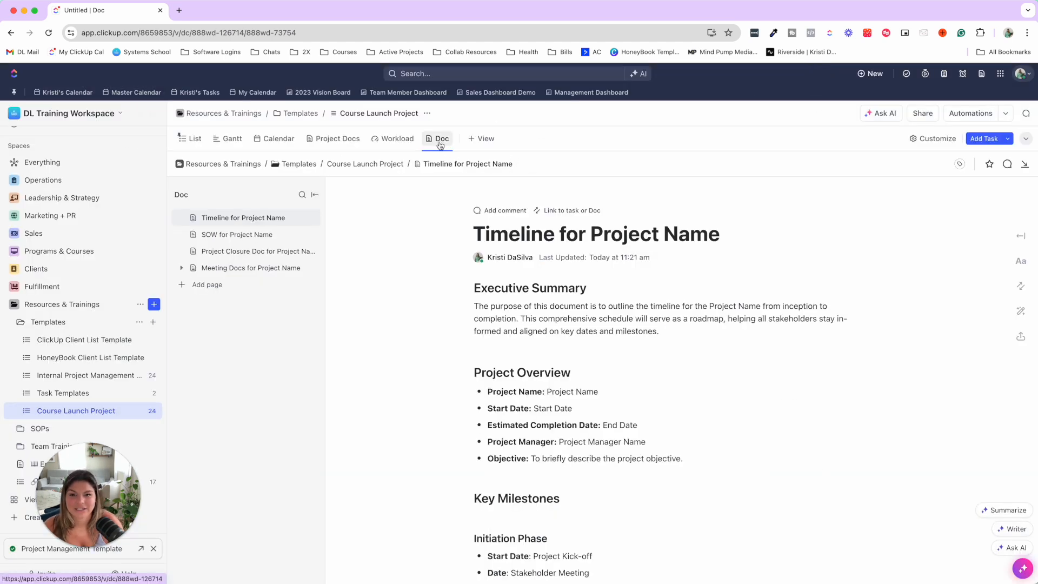
Delete the Doc view from the Course Launch Project list
scroll(77, 185, "up", 3)
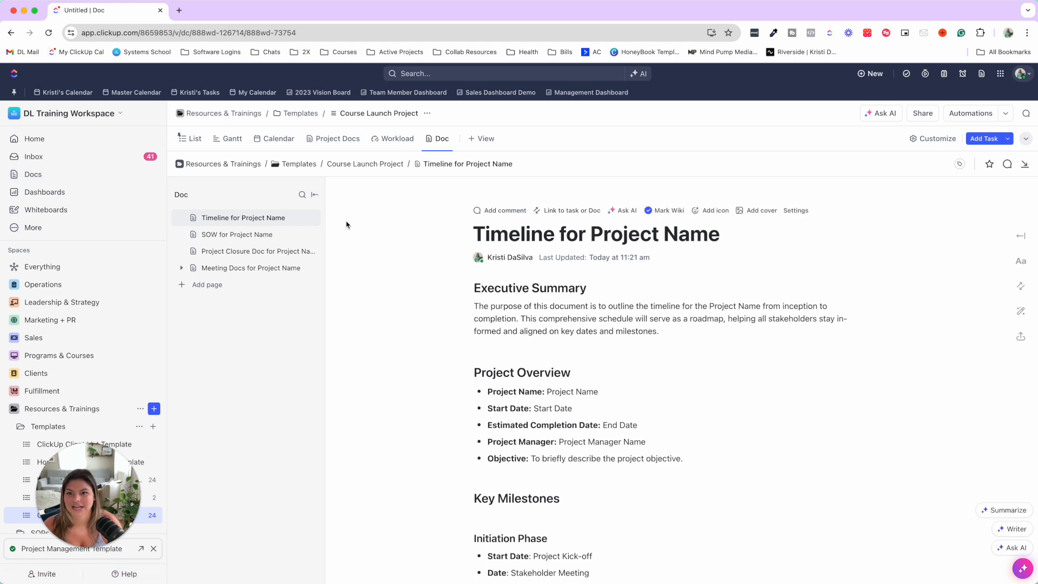
left_click(440, 141)
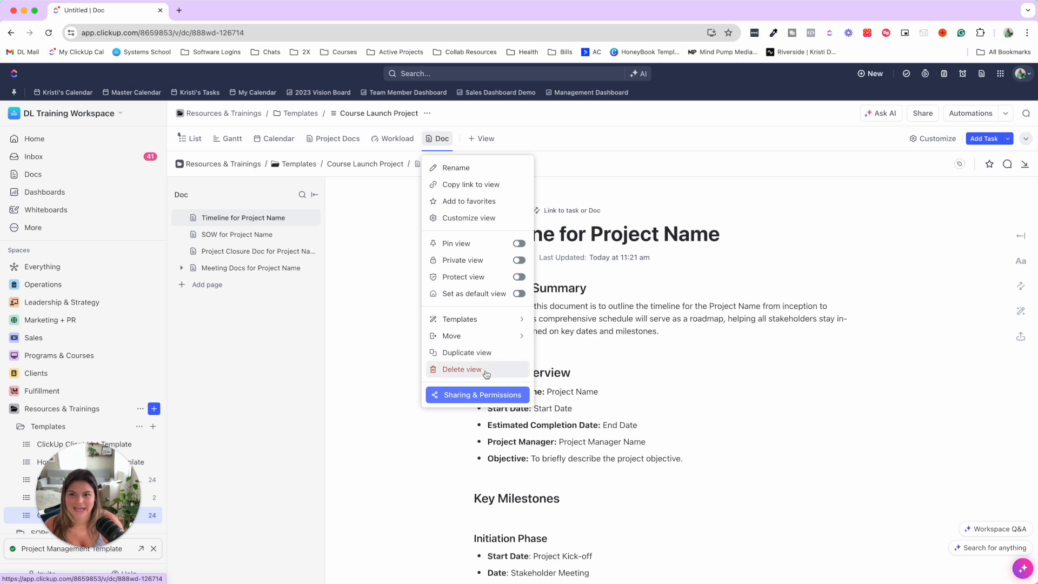
left_click(462, 370)
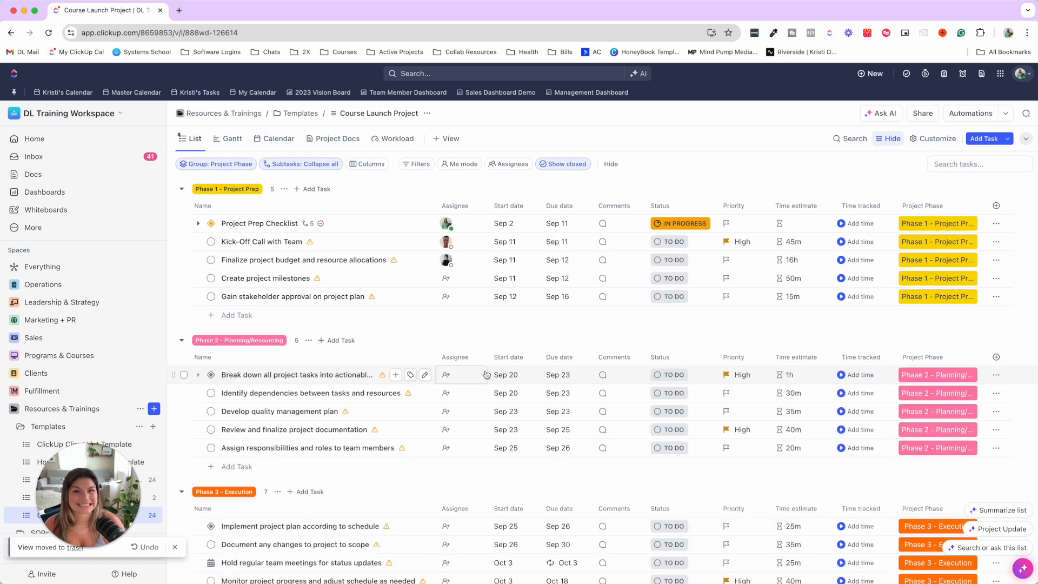
left_click_drag(103, 491, 257, 483)
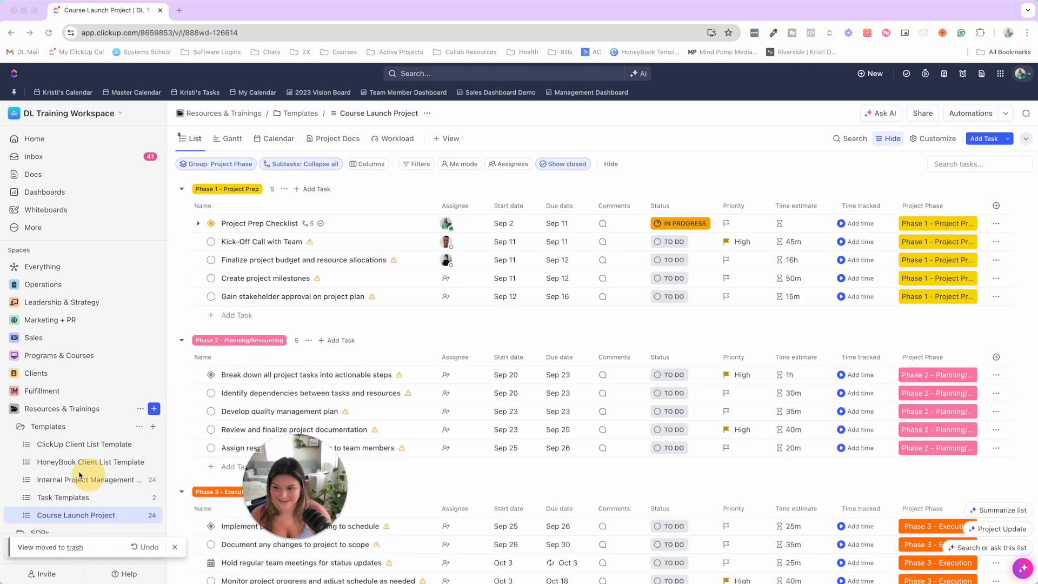
Open the Task Templates list in the Templates folder to view its saved task templates
scroll(83, 476, "down", 3)
left_click(64, 421)
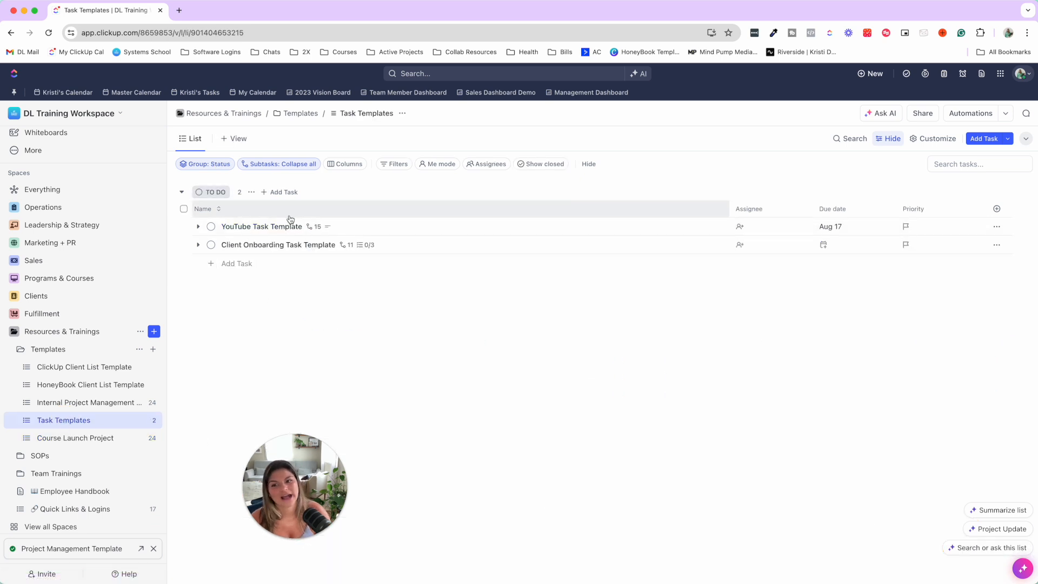
left_click_drag(310, 452, 129, 475)
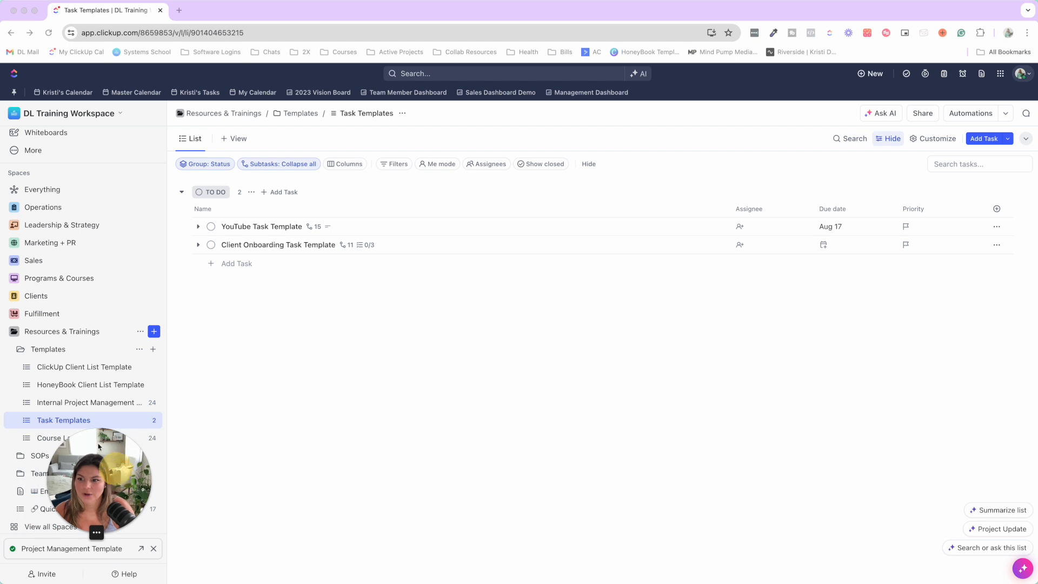
Open the YouTube Workflow list from the Marketing Platforms folder in the Marketing + PR space
left_click(14, 244)
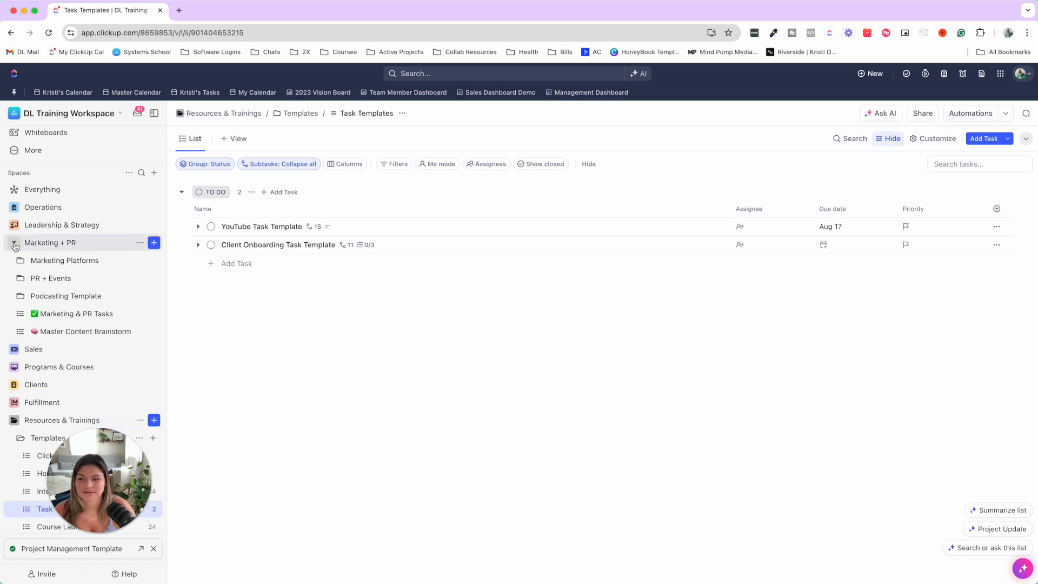
left_click(21, 260)
scroll(67, 287, "down", 2)
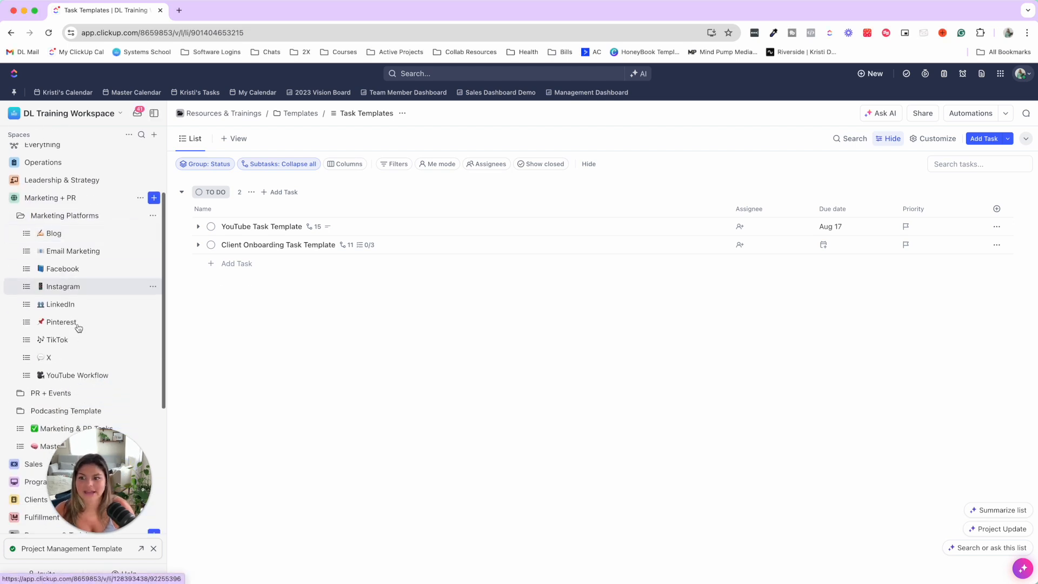
left_click(78, 374)
scroll(100, 496, "down", 4)
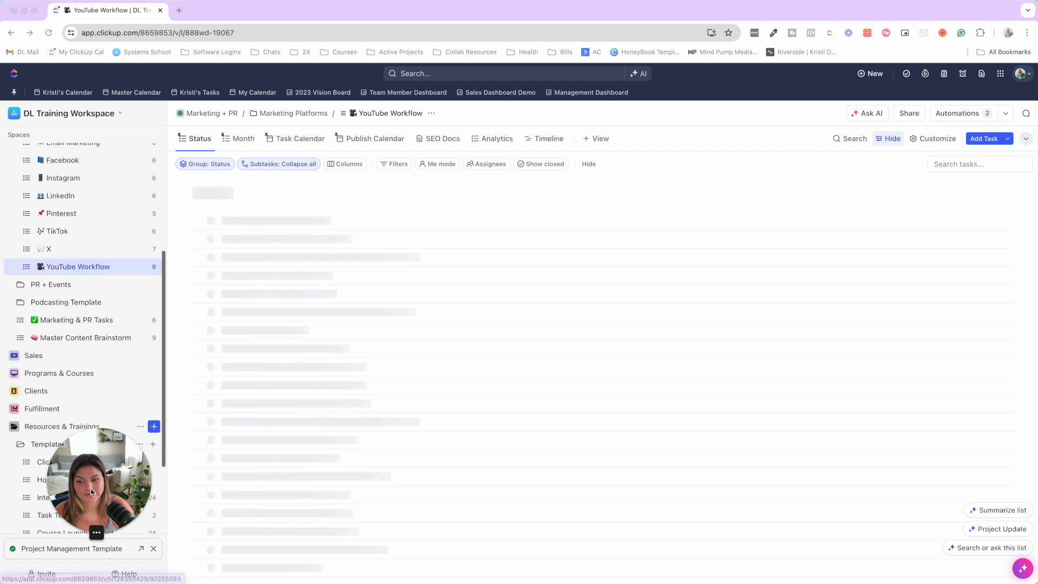
Add a task named "101 - How to Use ClickUp Templates" to the Queue group of the YouTube Workflow list
left_click_drag(99, 489, 71, 499)
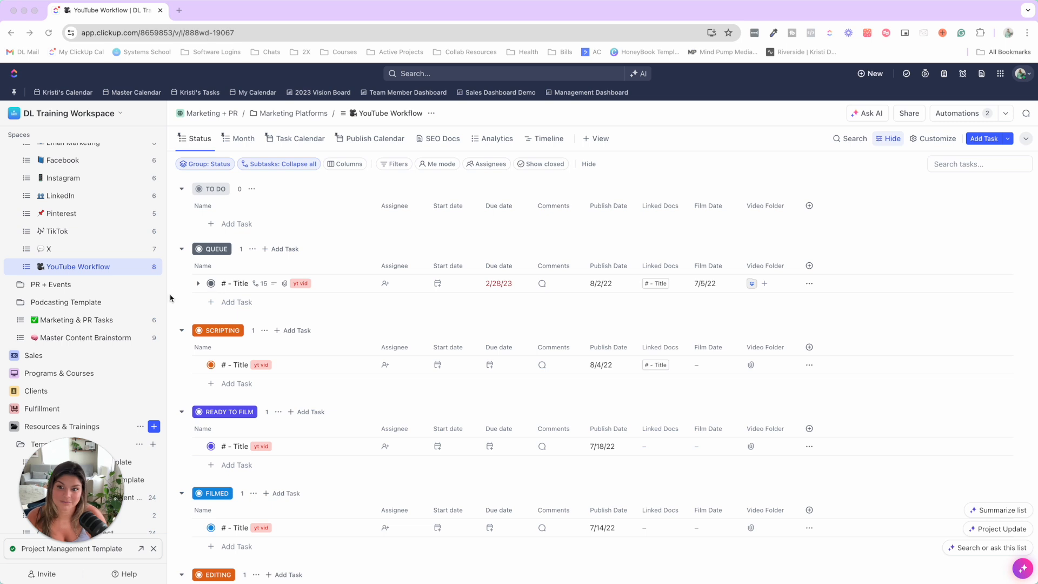
left_click(236, 302)
type("101 - How to Use ClickUp")
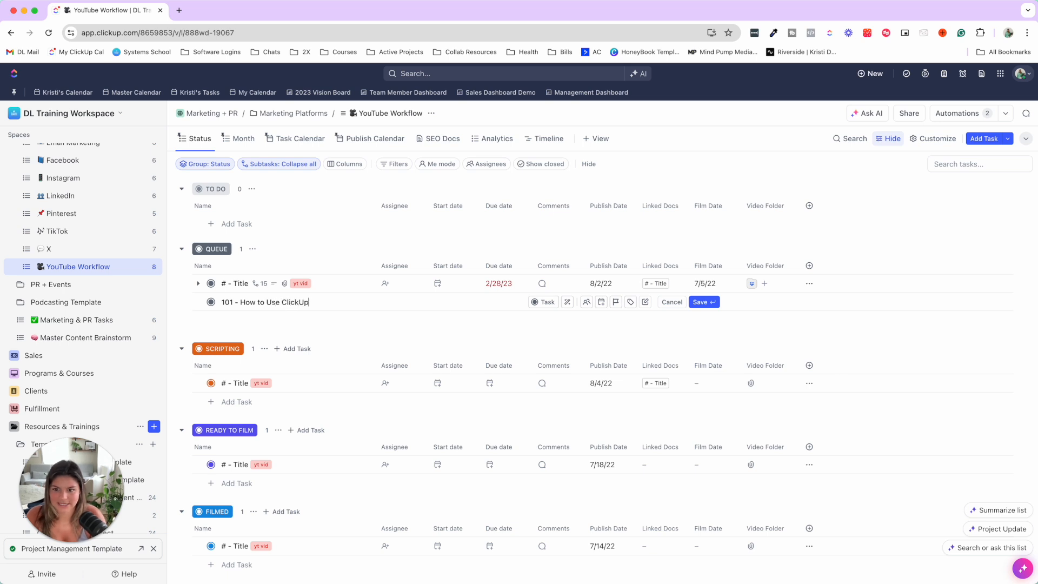
type("Templates")
key("Return")
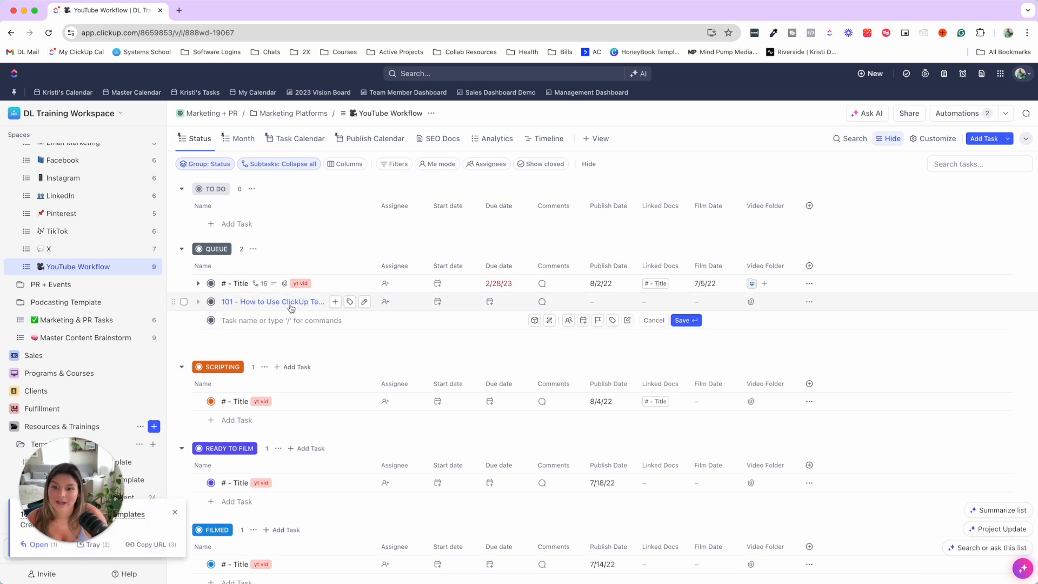
Choose the YouTube Workflow Task Template for the task "101 - How to Use ClickUp Templates"
right_click(290, 306)
mouse_move(395, 501)
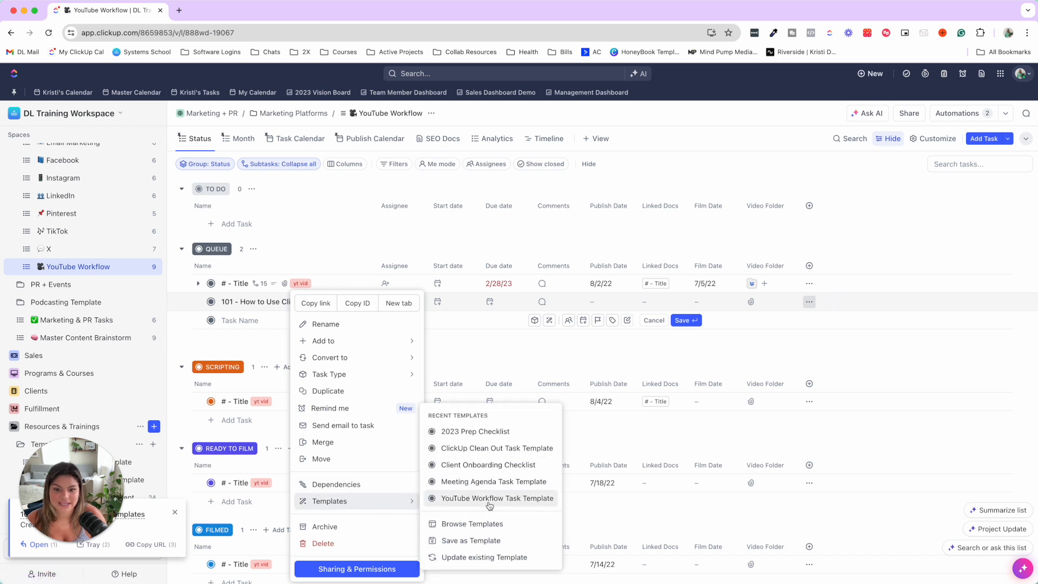
left_click(465, 501)
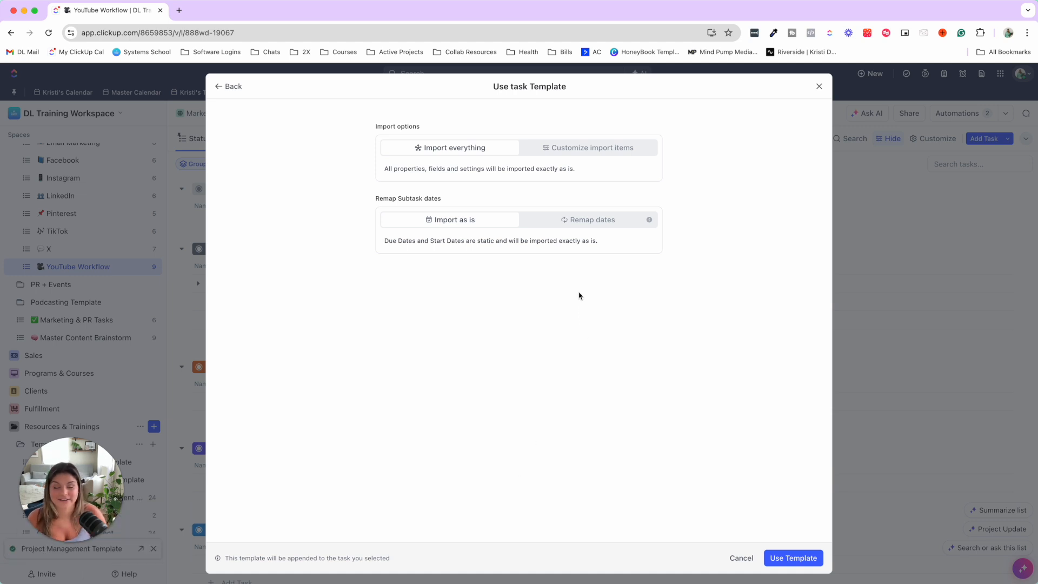
Remap the template's subtask dates to a parent task due date of 10/3/24 and apply the template
left_click(598, 223)
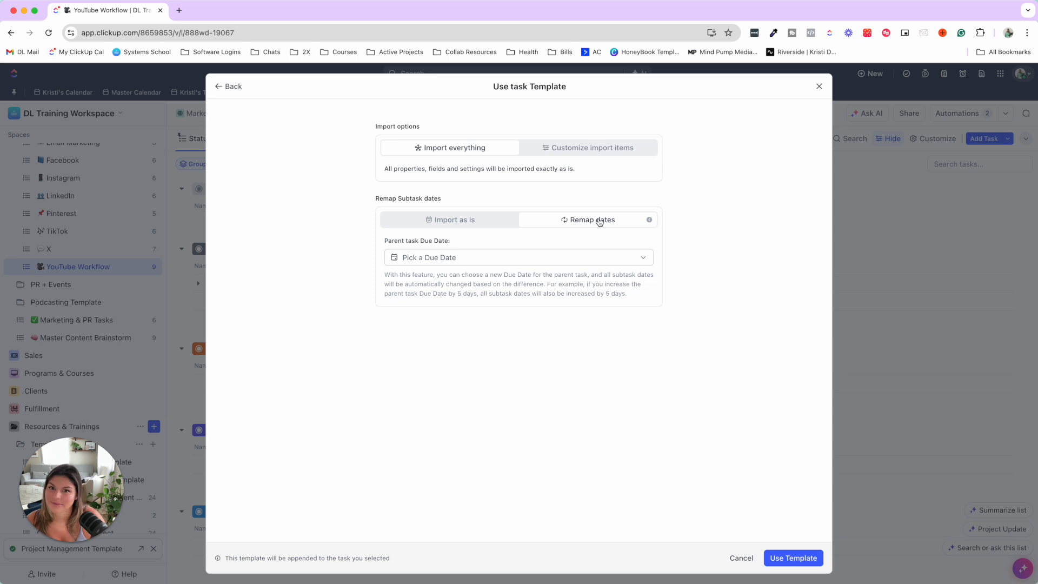
left_click(438, 261)
scroll(587, 365, "down", 3)
scroll(587, 366, "down", 5)
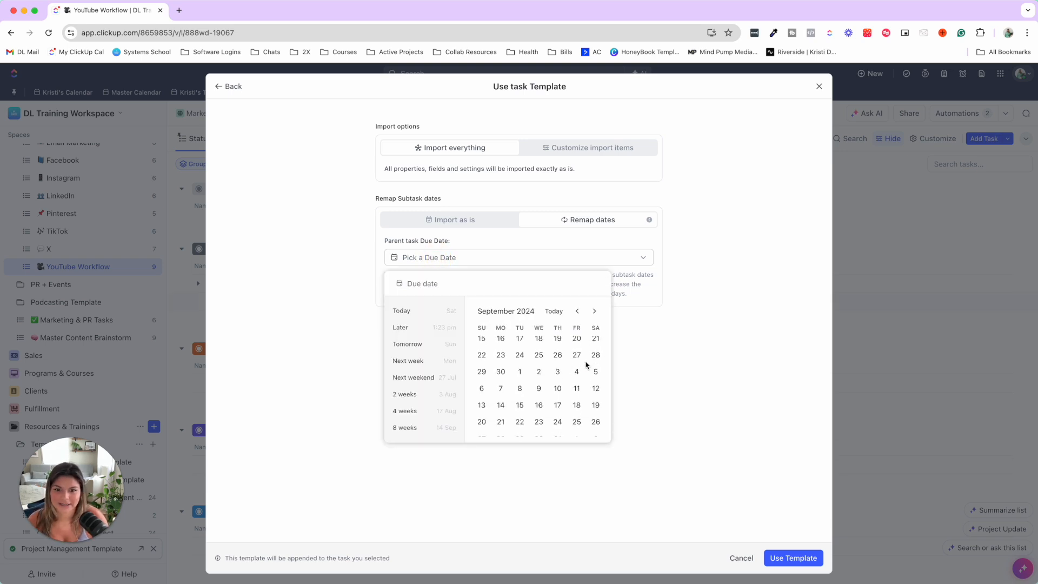
left_click(557, 372)
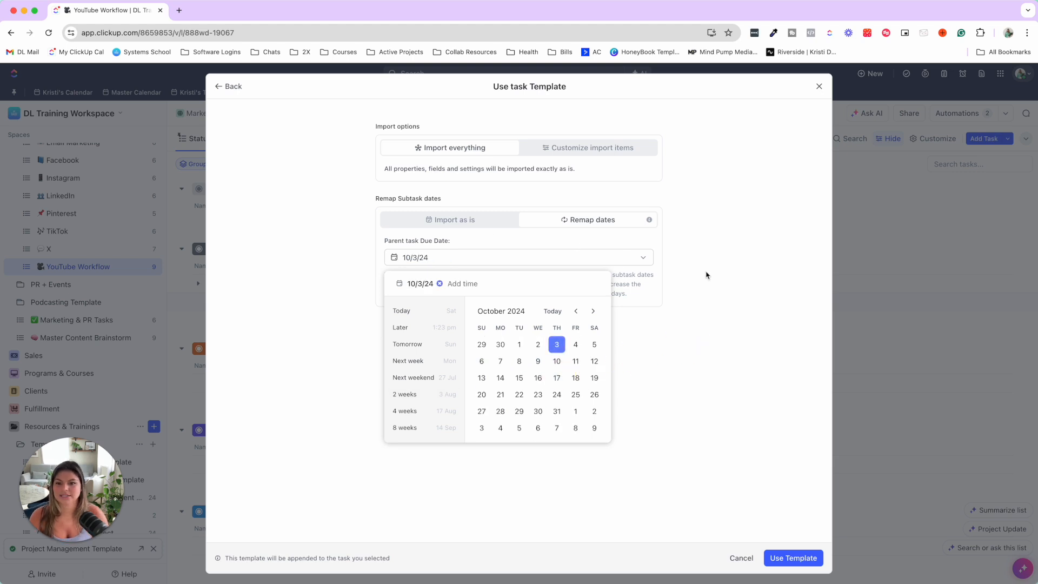
left_click(759, 264)
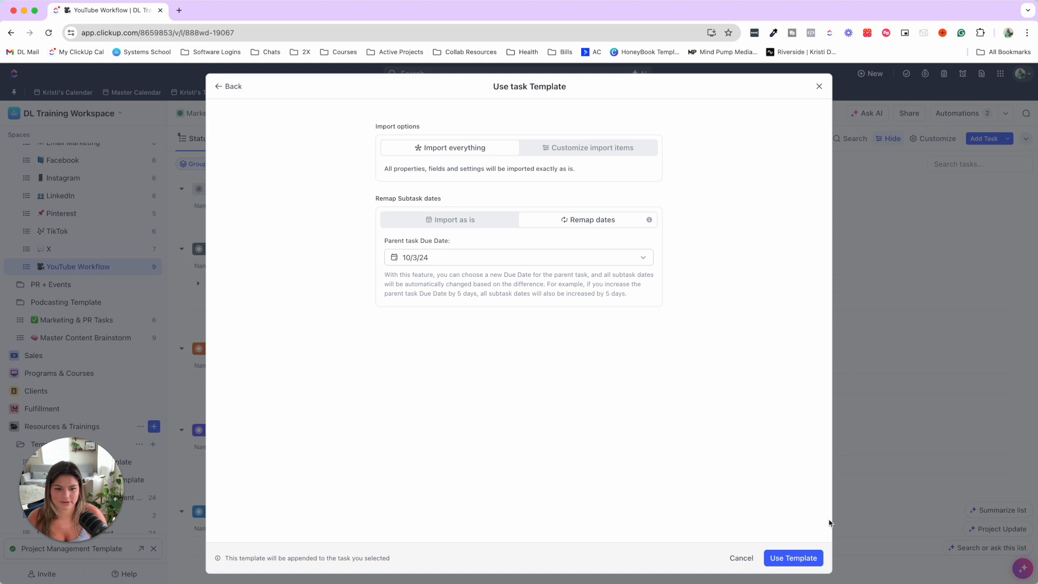
left_click(805, 559)
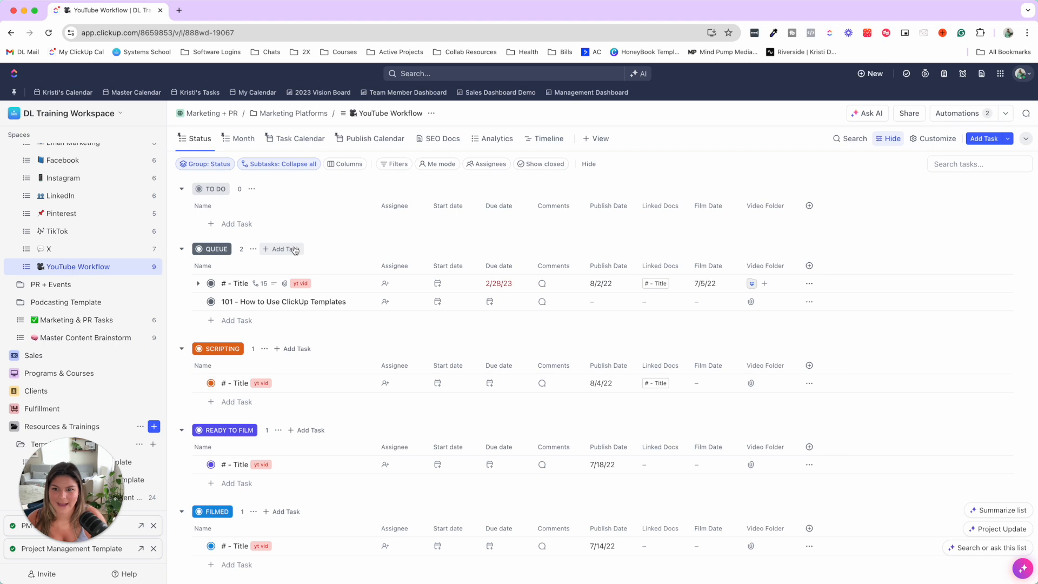
Expand the subtasks of the "101 - How to Use ClickUp Templates" task to review their due dates, and collapse them
left_click(198, 301)
scroll(268, 337, "down", 2)
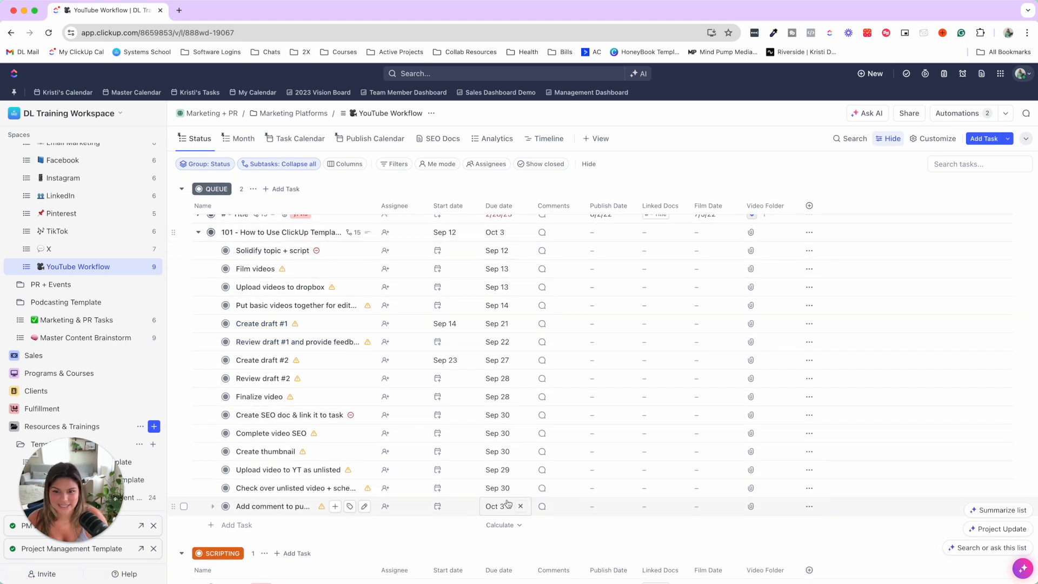
scroll(387, 279, "up", 1)
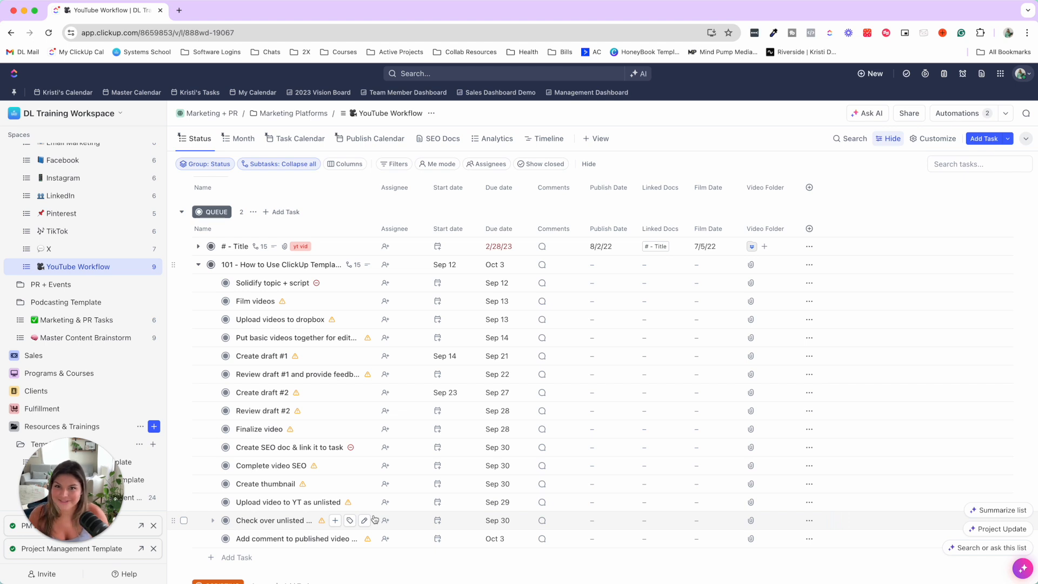
left_click(199, 265)
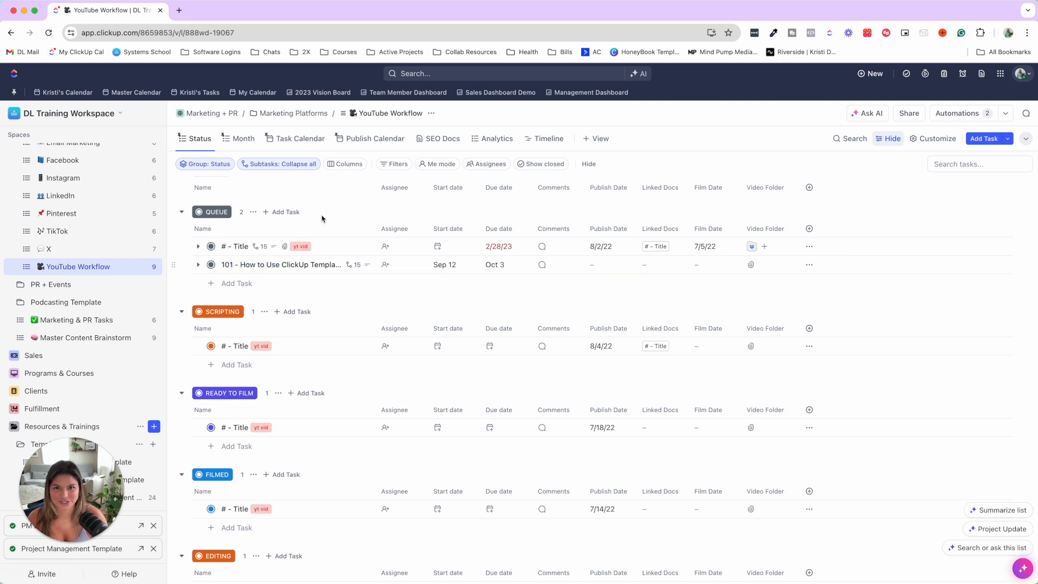
Delete the "101 - How to Use ClickUp Templates" task from the Queue group
right_click(272, 264)
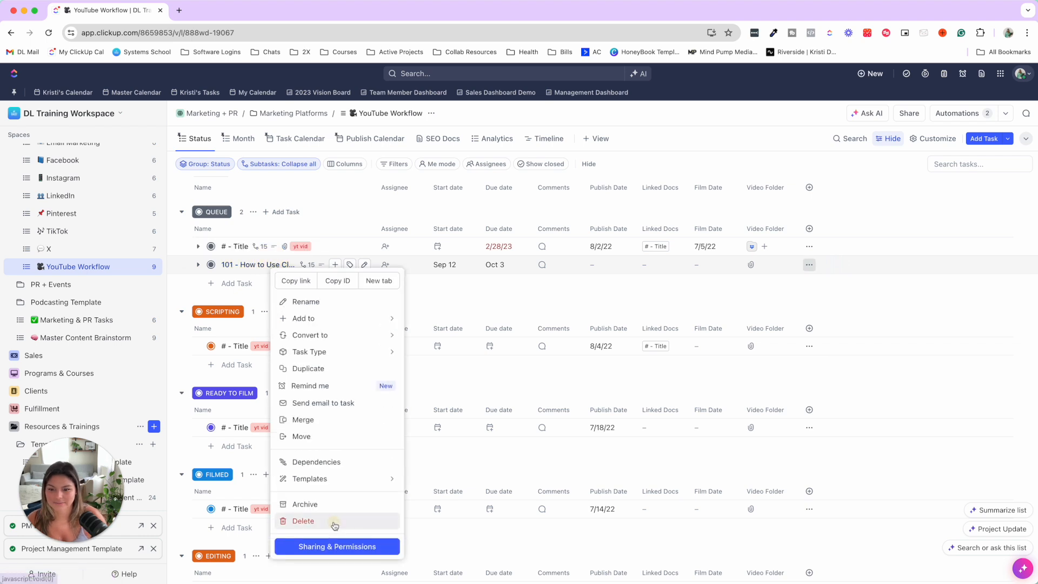
scroll(127, 256, "up", 2)
Open the Email Marketing list and examine the trigger and template settings of its automation, leaving them without saving
left_click(100, 220)
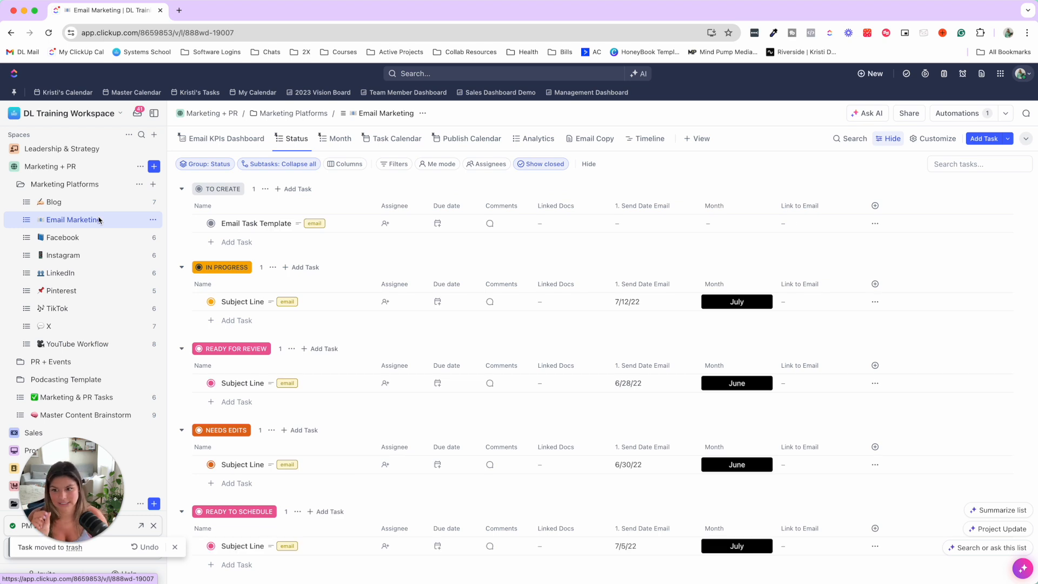
left_click(97, 348)
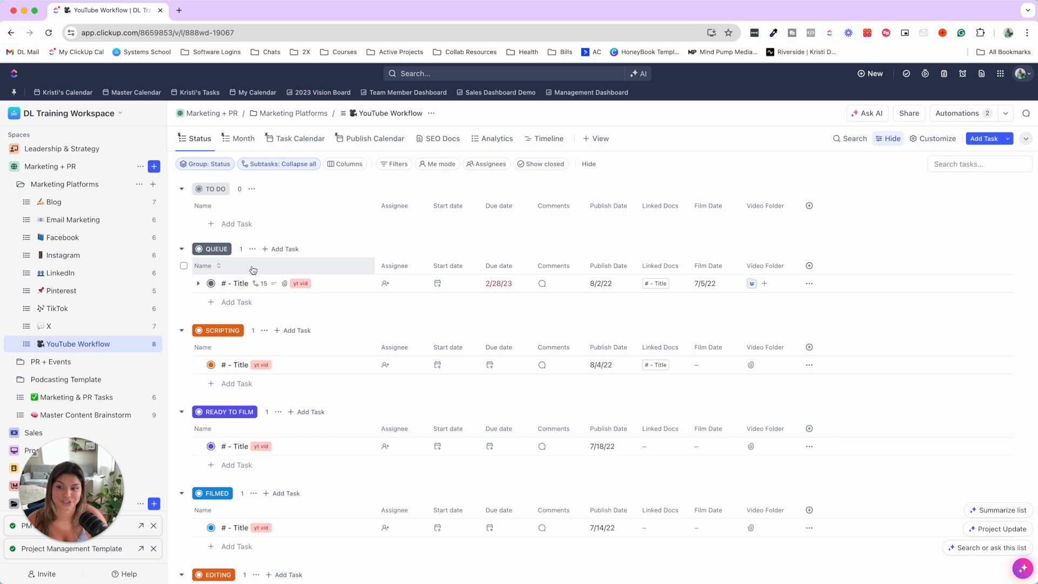
left_click(86, 220)
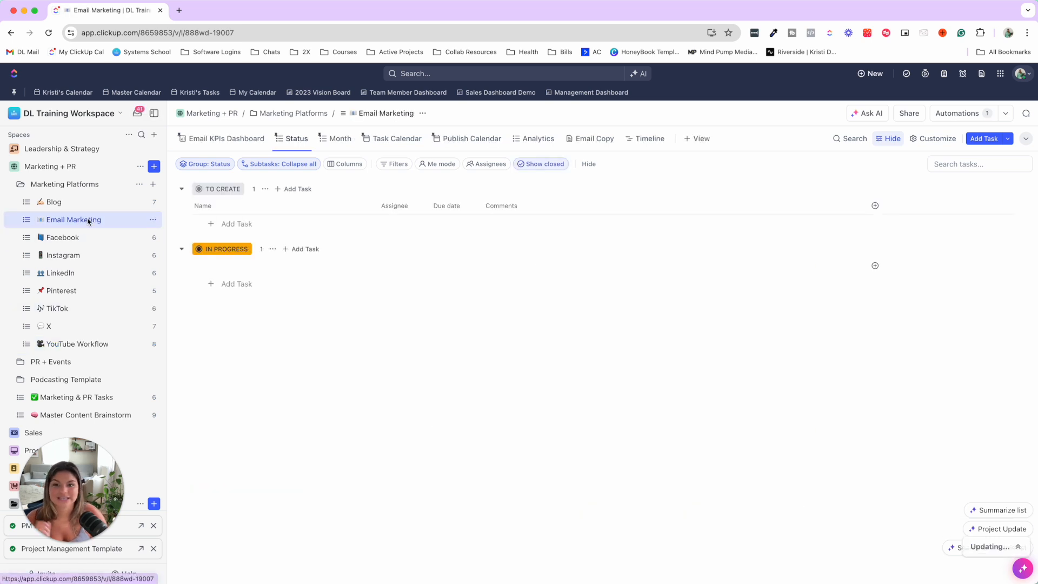
left_click(967, 115)
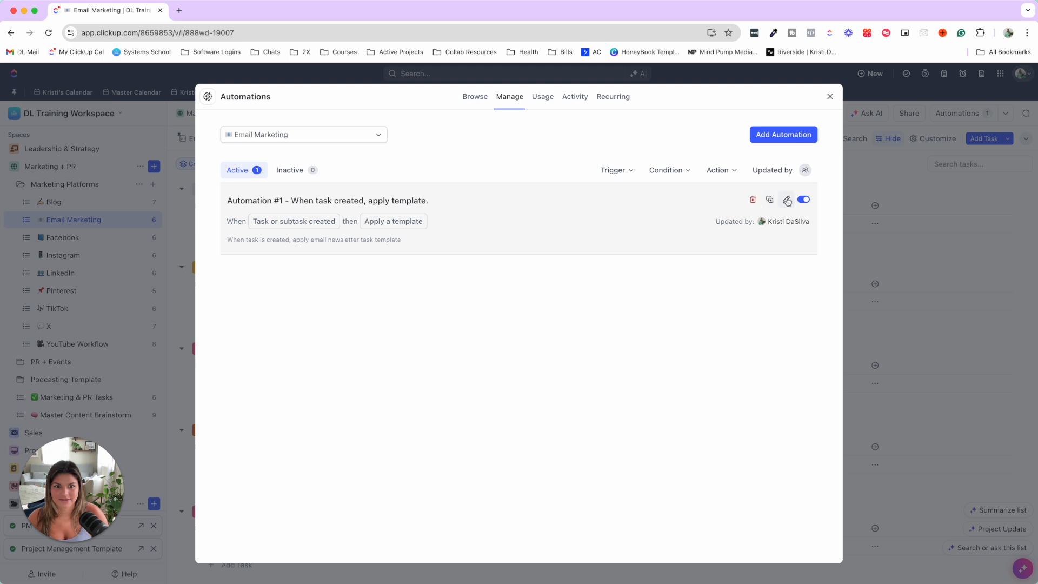
left_click(787, 201)
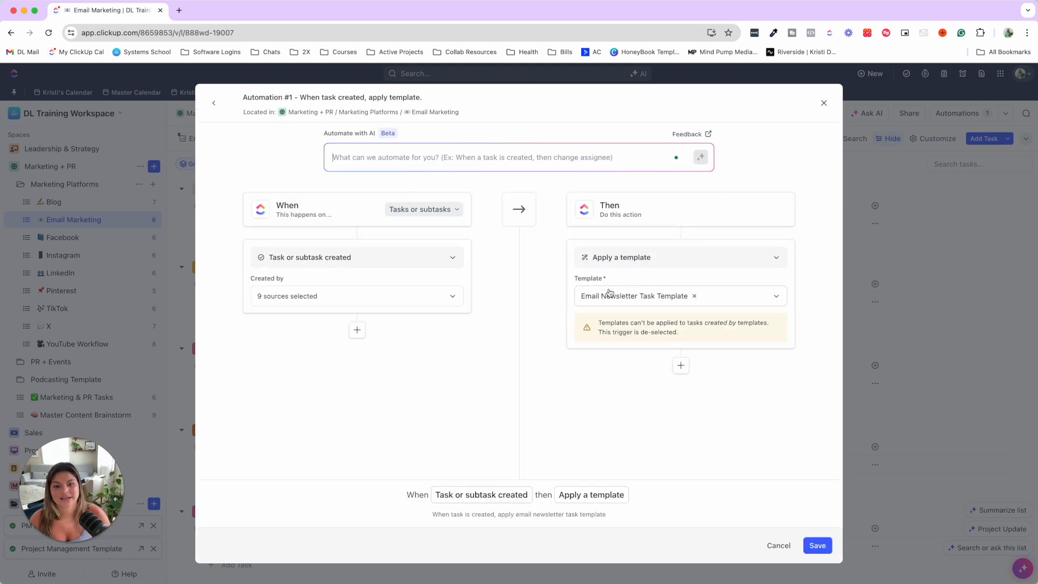
left_click(824, 103)
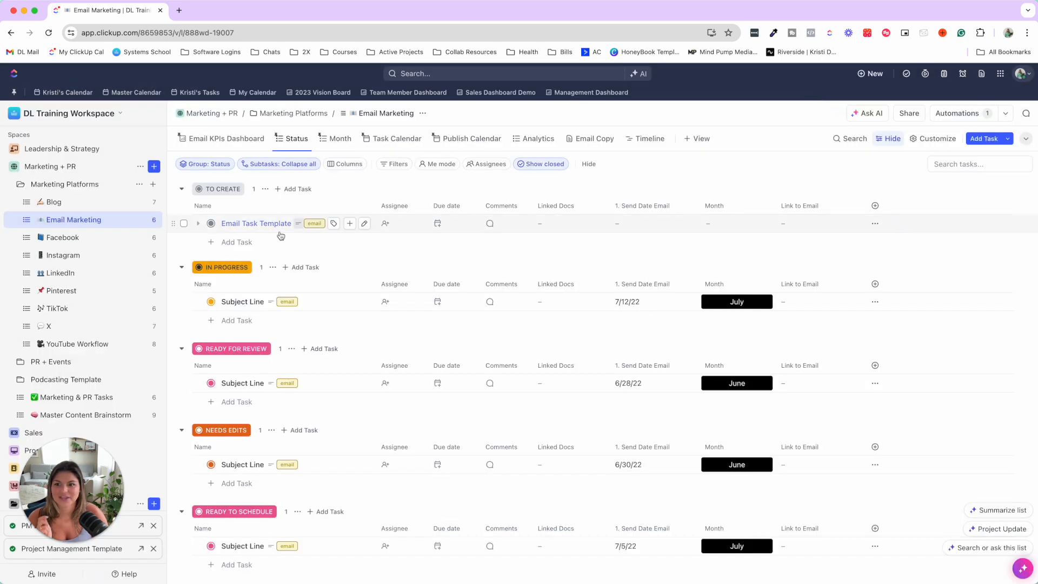
Open the Email Task Template task in the To Create group, review its full description, and close it
left_click(235, 227)
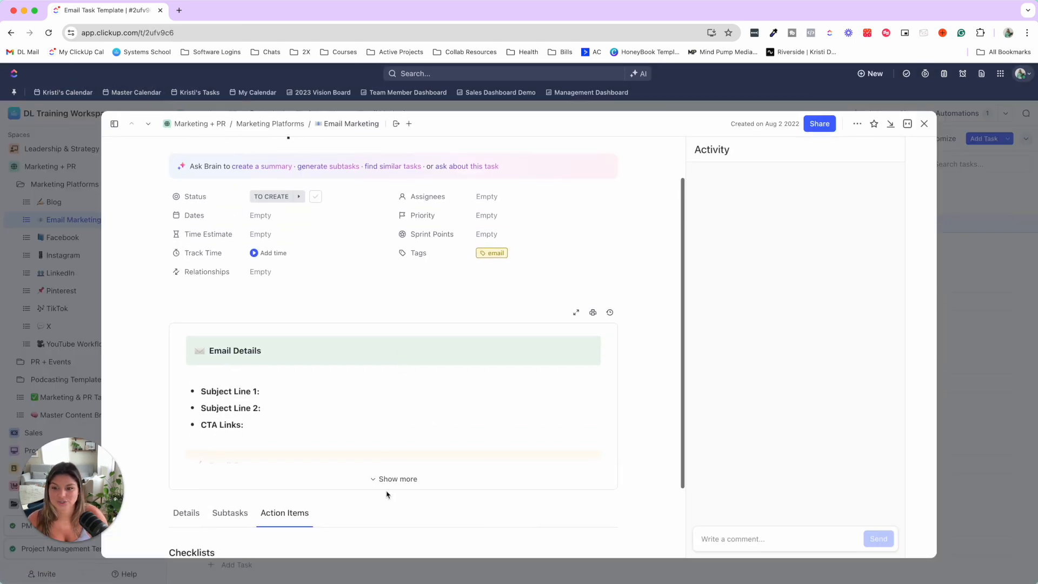
left_click(391, 481)
scroll(392, 483, "down", 3)
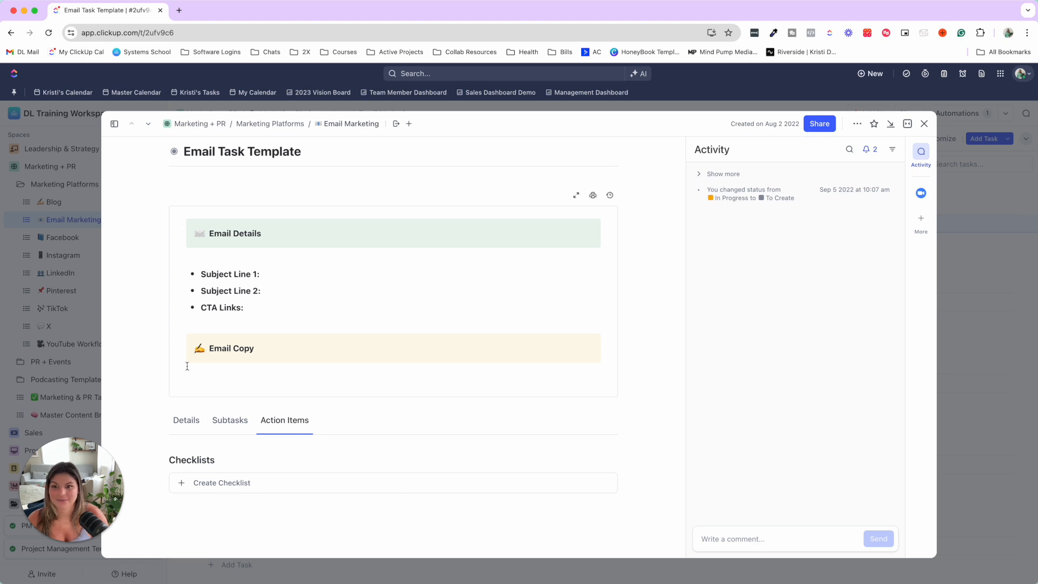
scroll(287, 321, "up", 4)
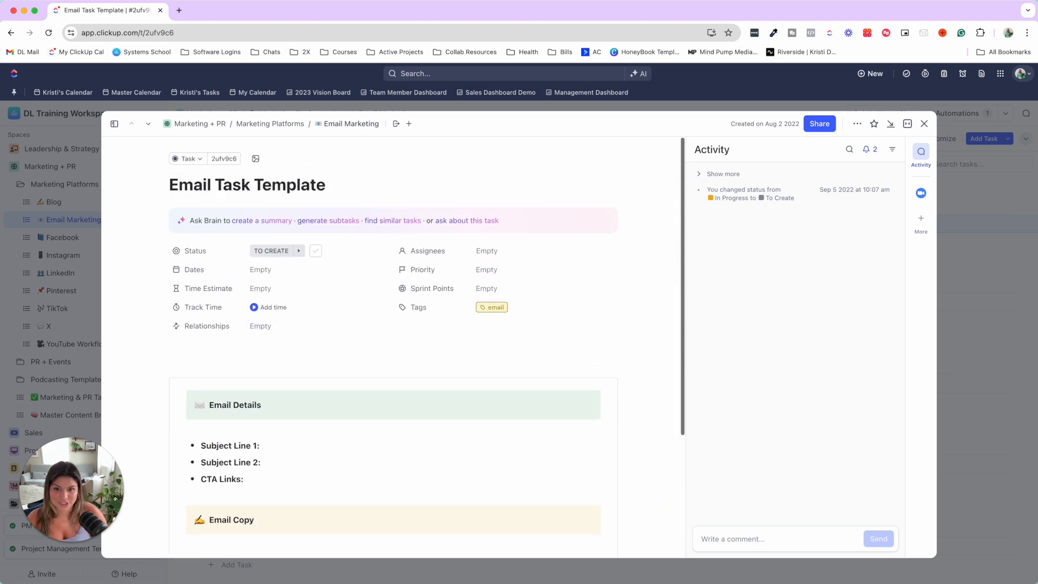
left_click(1009, 279)
Open the Blog list and look at the subtasks of the Blog Name task in the To Create group
left_click(60, 203)
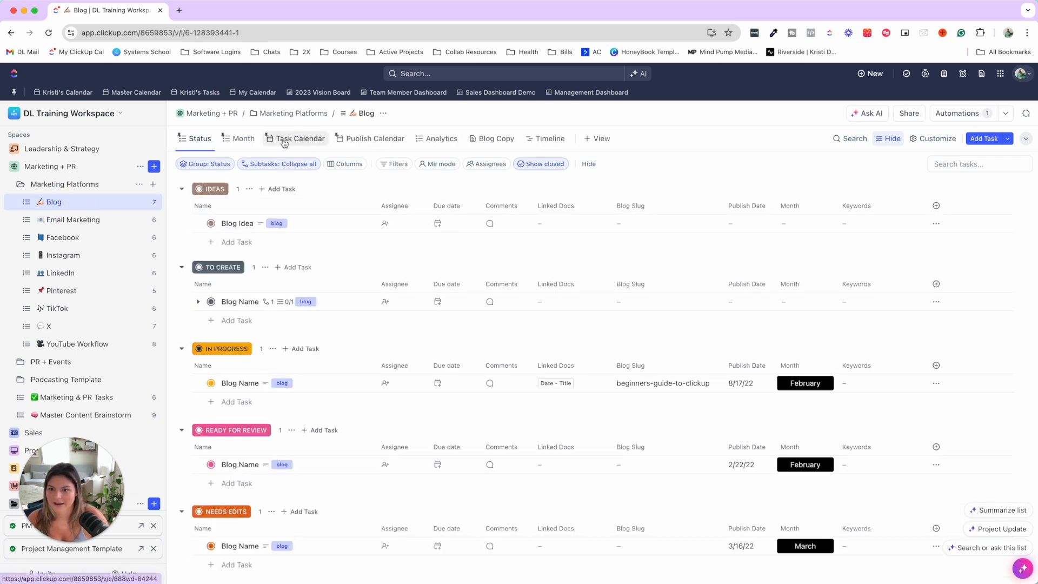
left_click(199, 302)
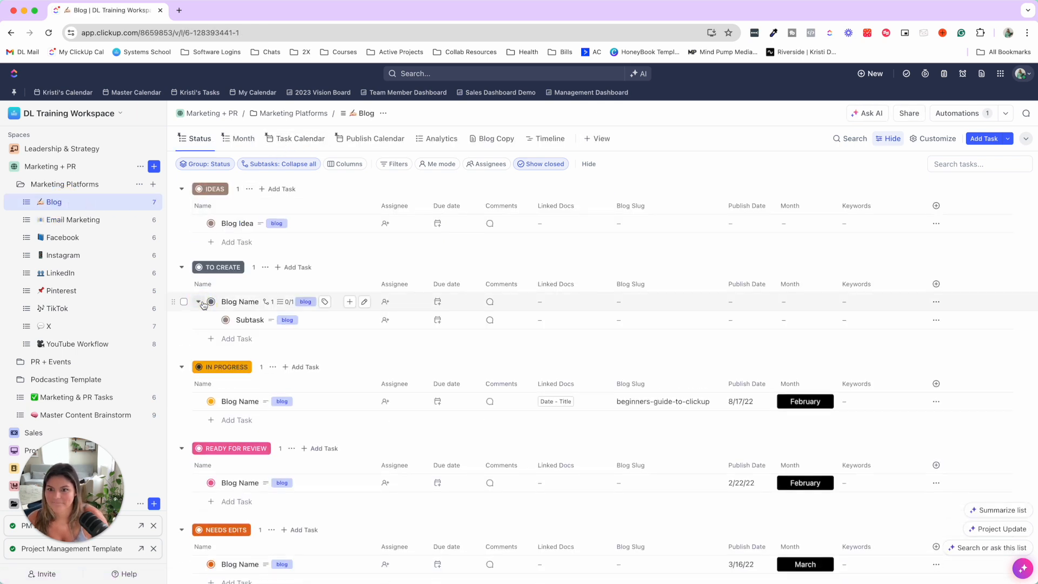
left_click(199, 304)
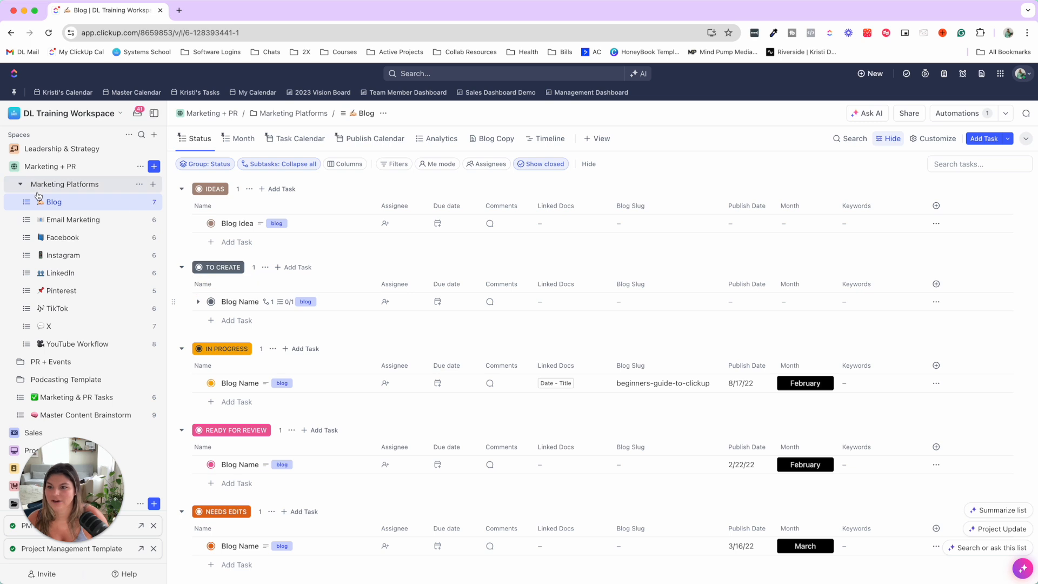
Return to the Email Marketing list and add the subtask "Approve Email Copy" to the Email Task Template task
left_click(72, 222)
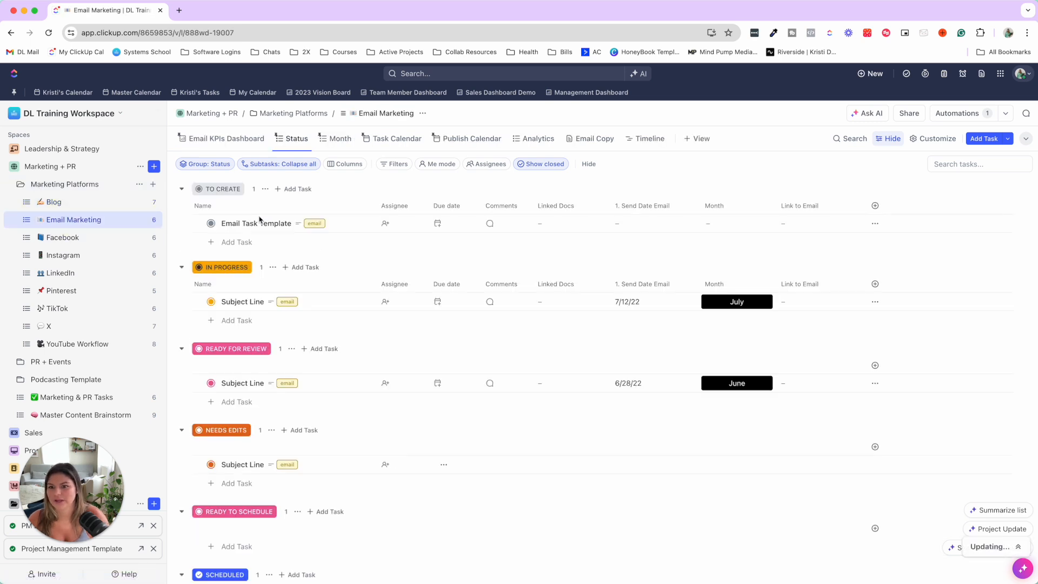
left_click(349, 224)
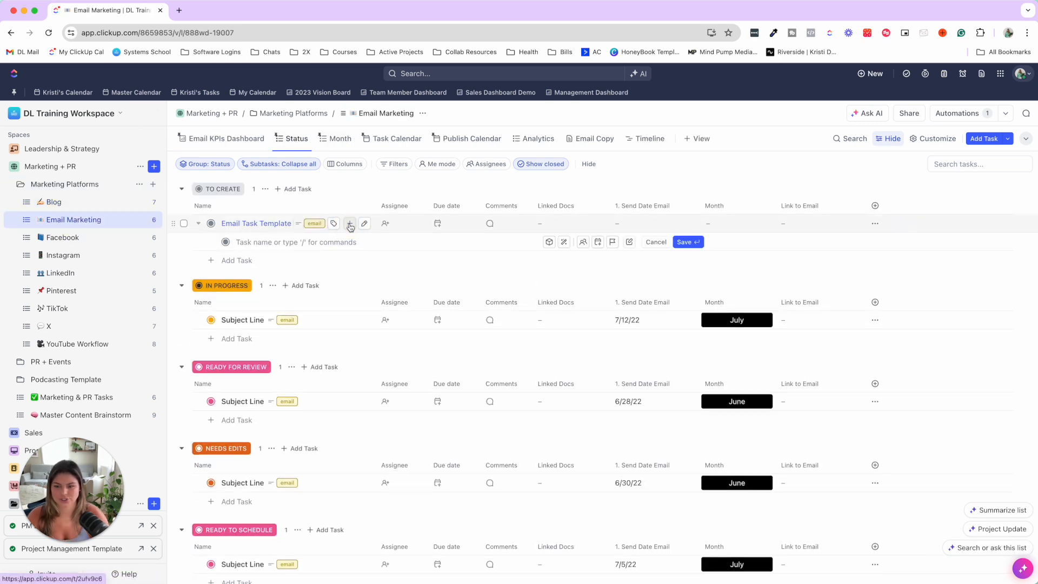
type("Dr")
key("BackSpace")
key("BackSpace")
type("Arrp")
key("BackSpace")
type("ve Email Copy")
key("Return")
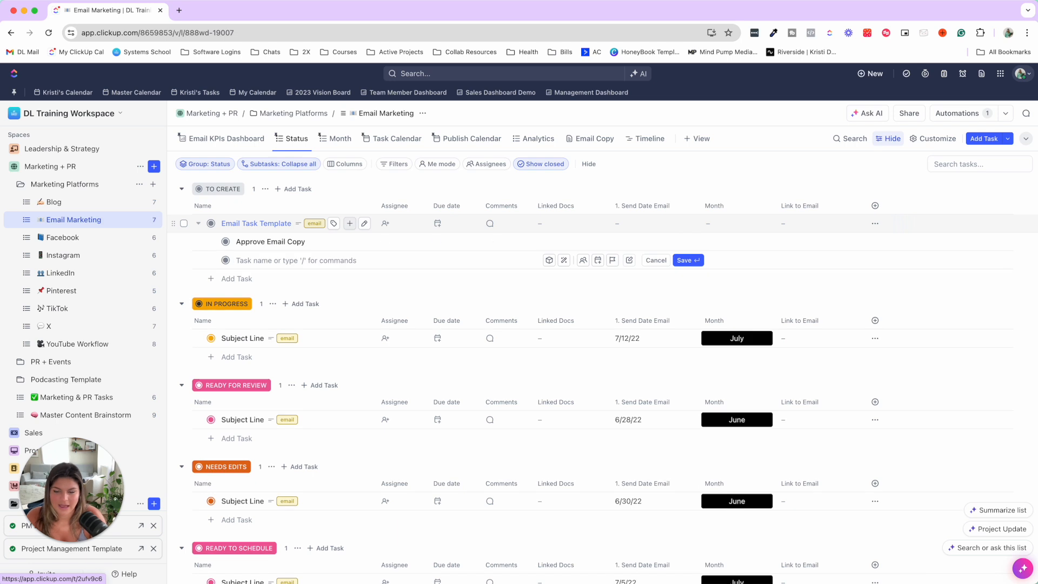
Add the subtasks "Draft Email" and "Approve & Schedule Email" under the Email Task Template task
type("Draft Email")
key("Return")
type("Approv")
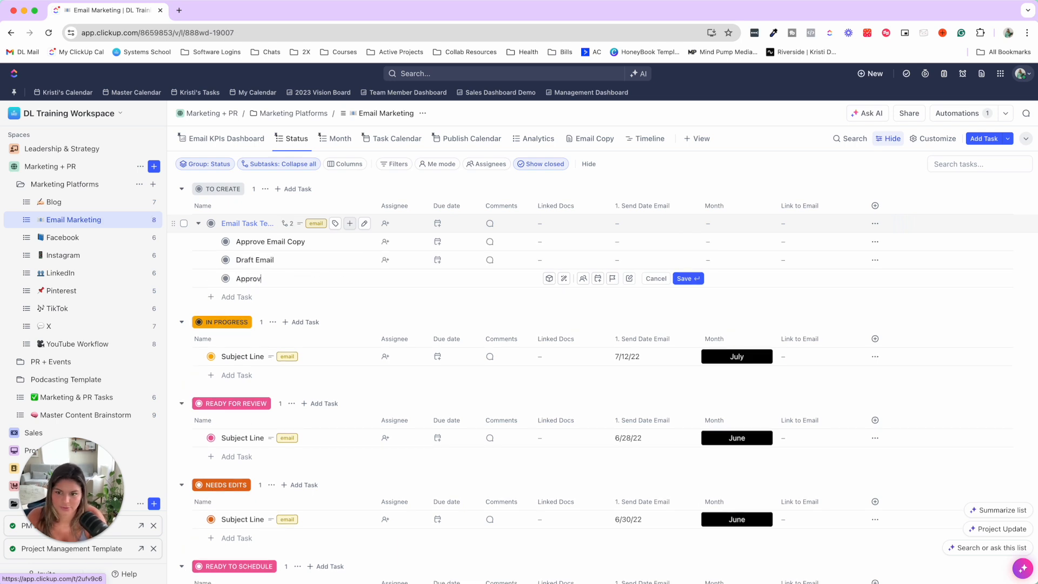
type("e & Schedule Email")
key("Return")
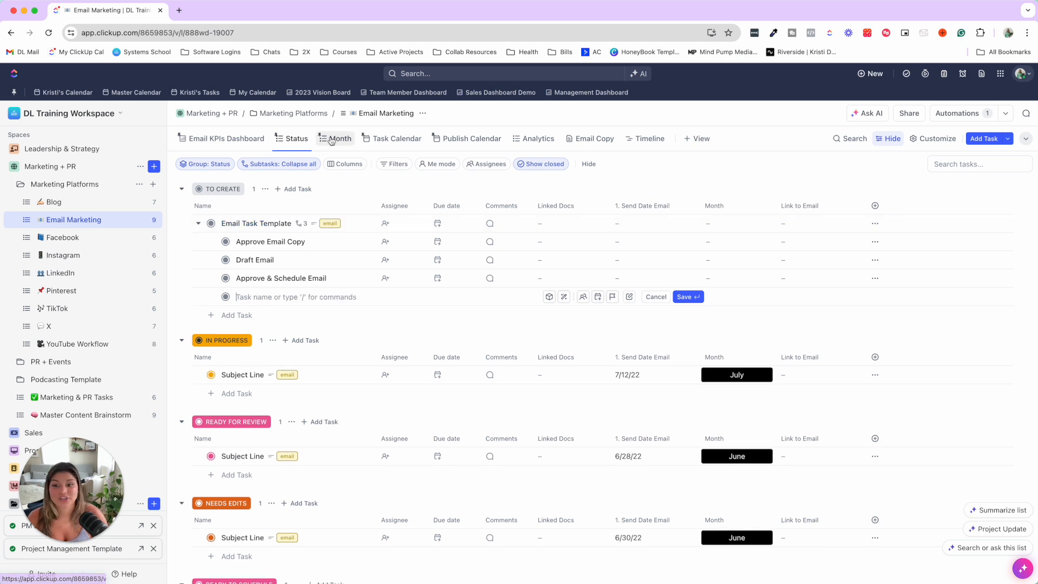
Save the Email Task Template task with its subtasks as a new task template named "NEW Email Task Template"
right_click(251, 224)
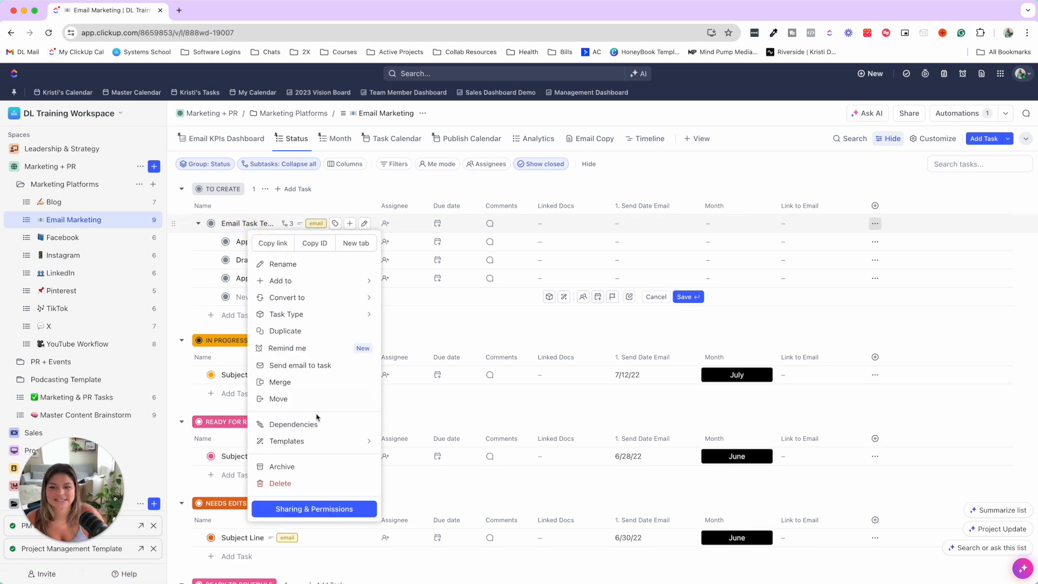
mouse_move(318, 440)
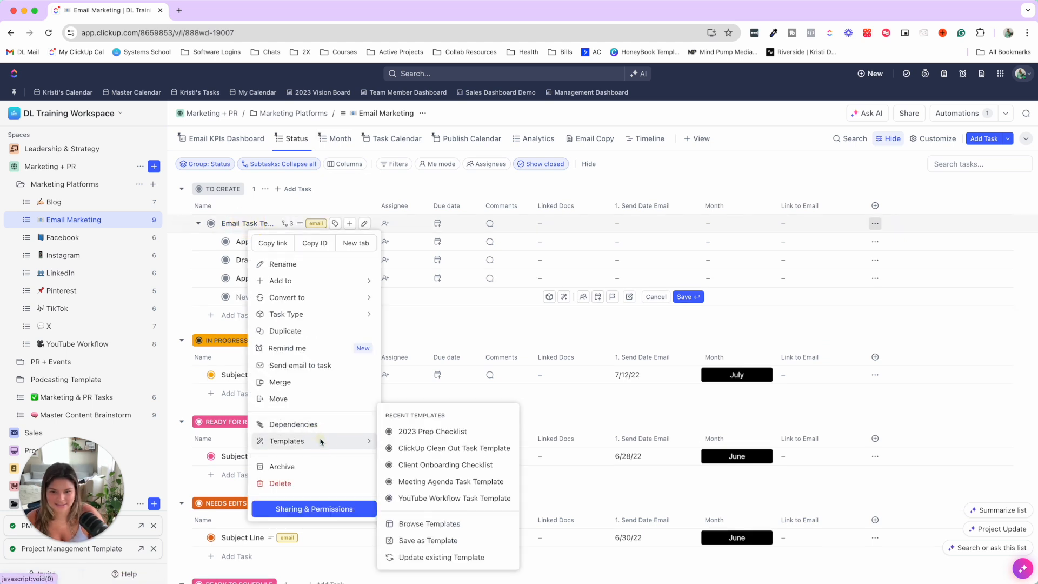
left_click(475, 542)
type("NEW Email Task Template")
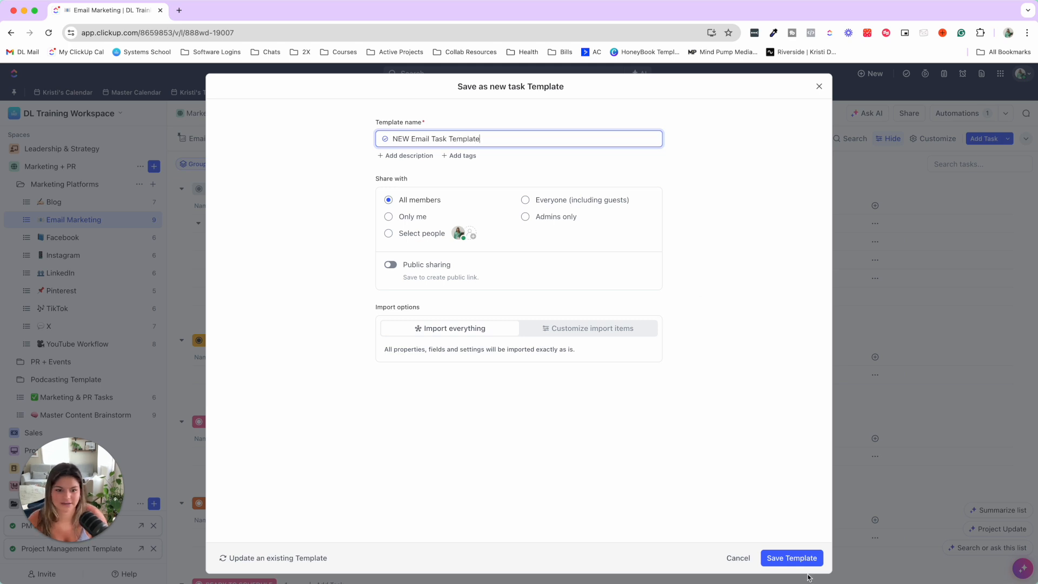
left_click(792, 558)
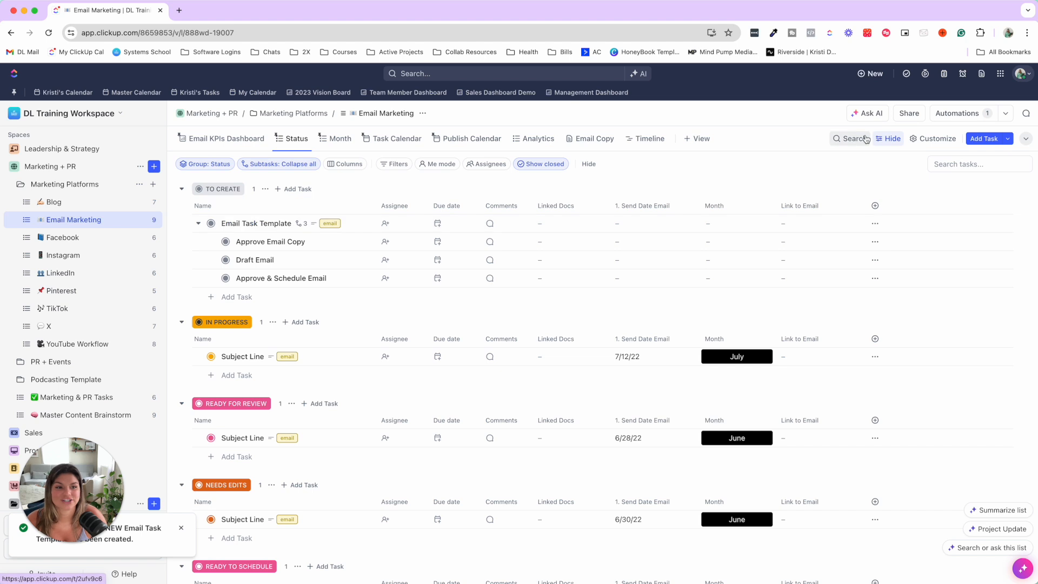
Turn off the Email Marketing list's existing automation and start a new one that applies a template when a task or subtask is created
left_click(965, 114)
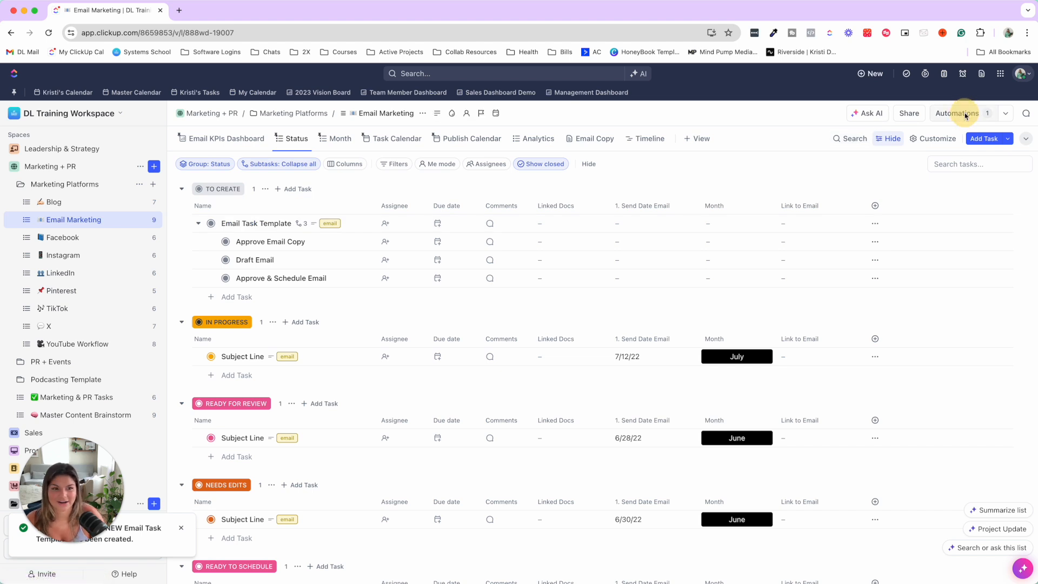
left_click(805, 201)
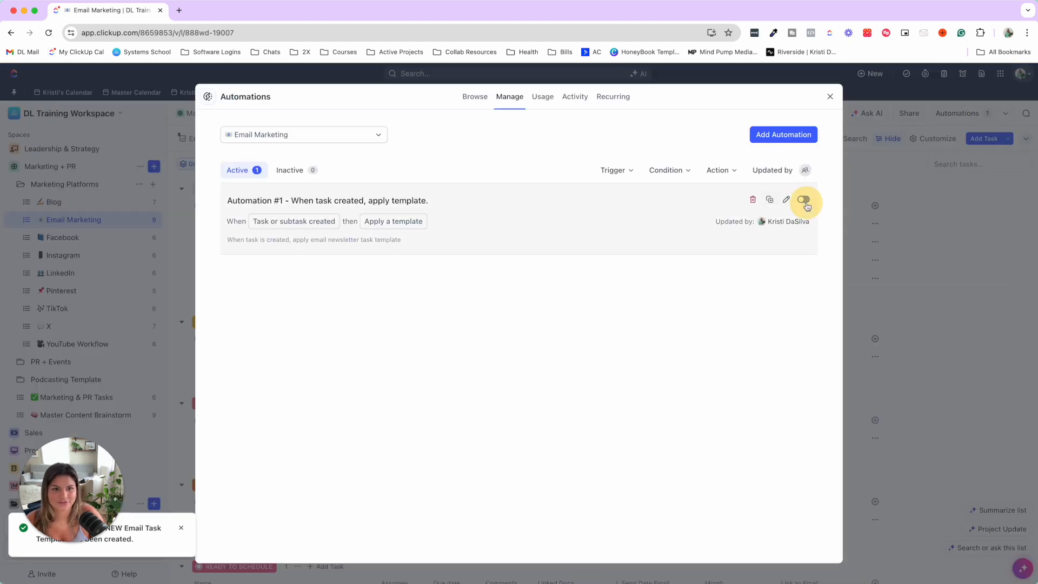
left_click(791, 135)
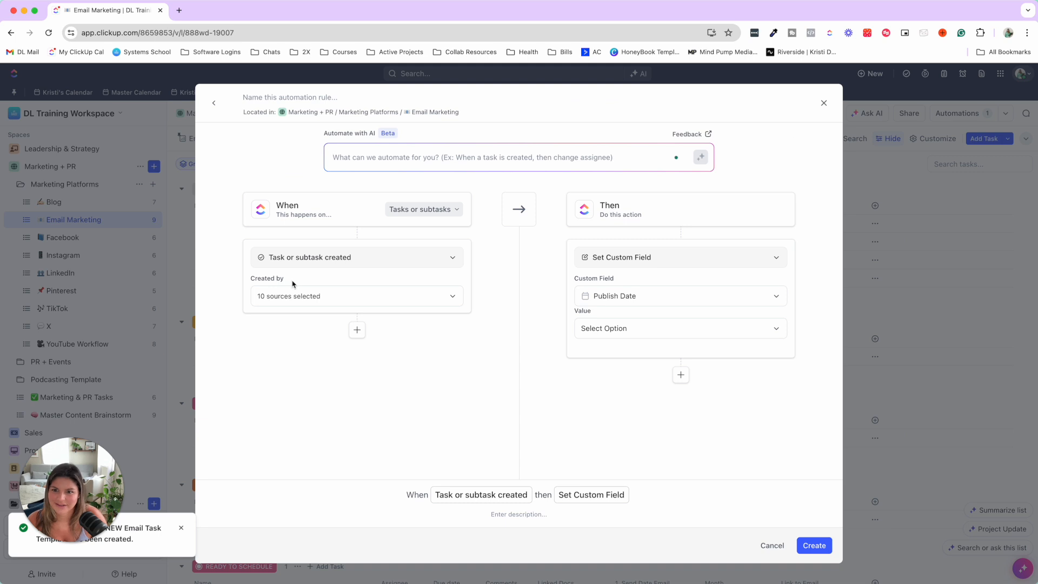
left_click(652, 252)
type("appl")
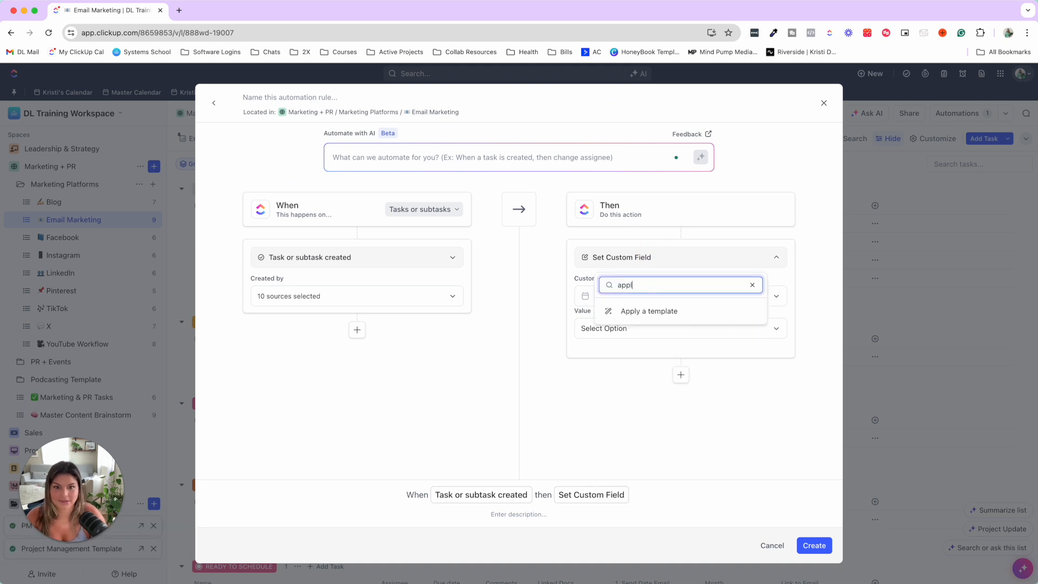
left_click(658, 309)
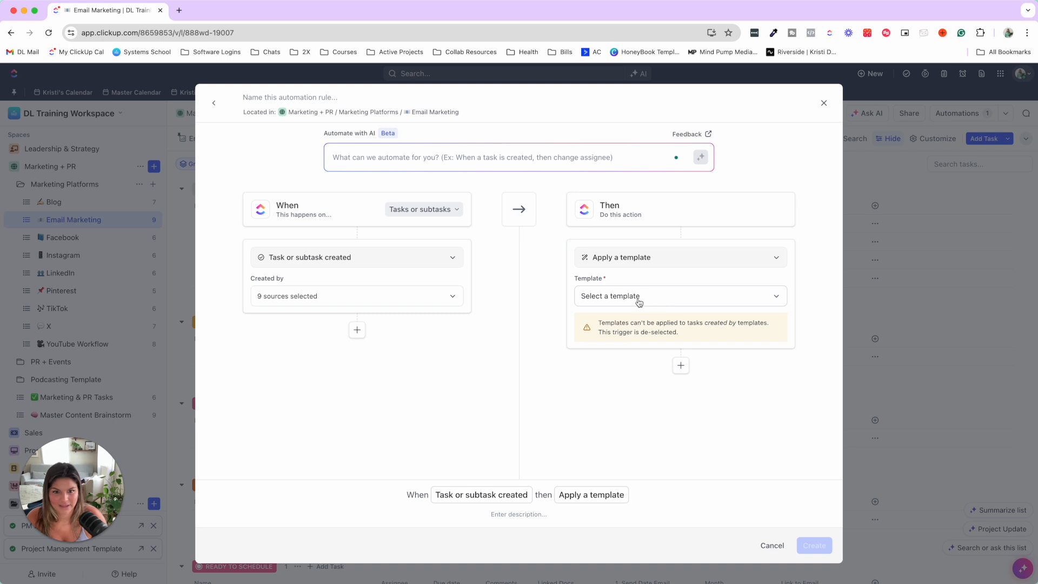
Choose "NEW Email Task Template" as the template to apply and create the automation
left_click(640, 297)
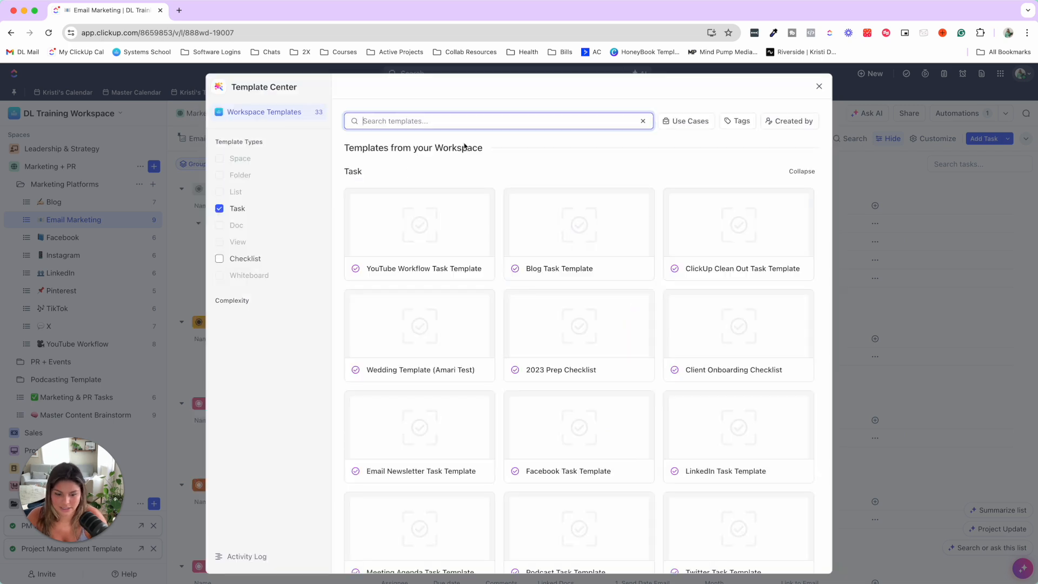
type("new")
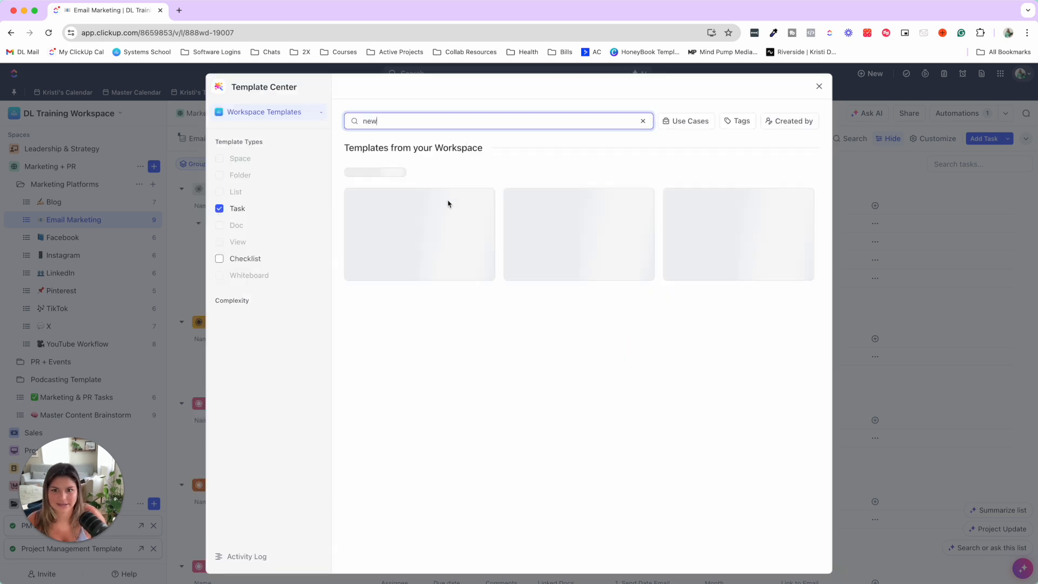
left_click(558, 226)
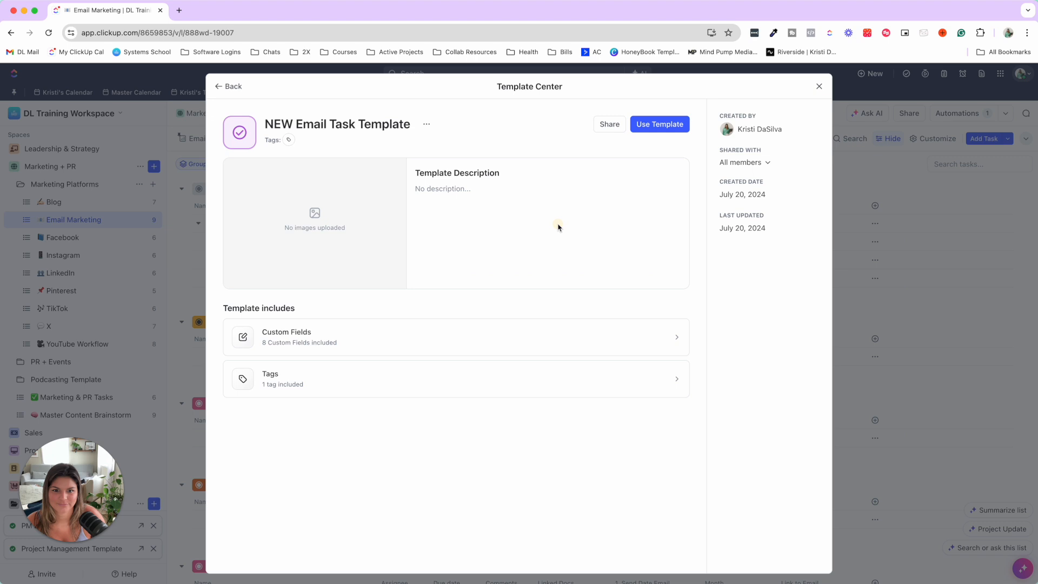
left_click(657, 124)
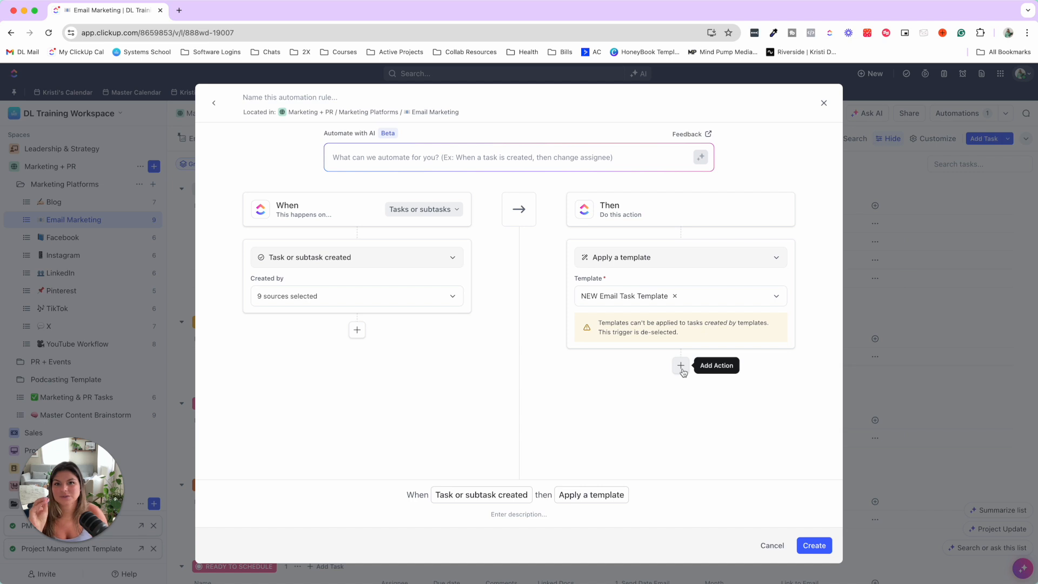
left_click(809, 546)
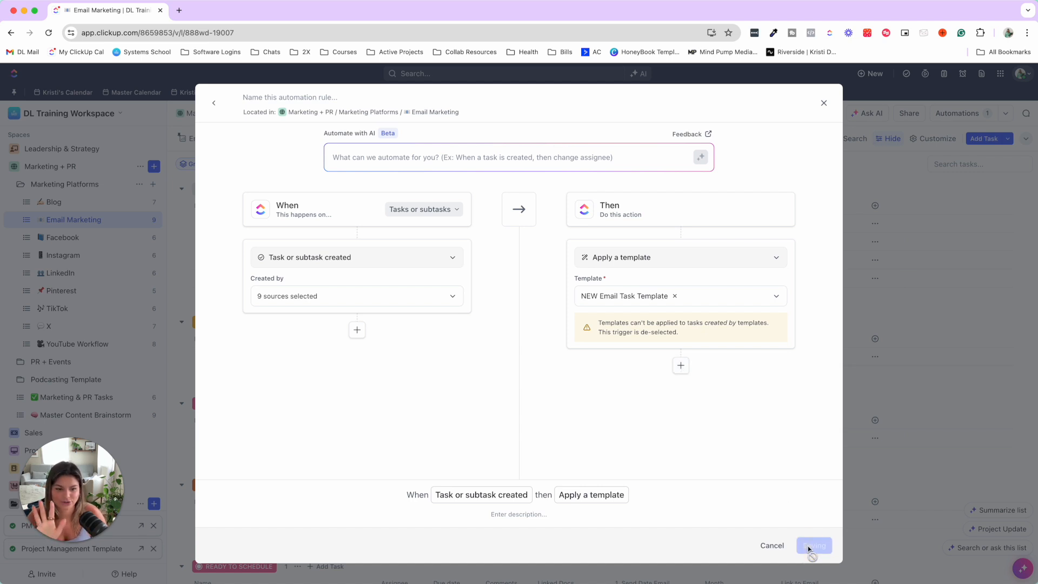
left_click(830, 96)
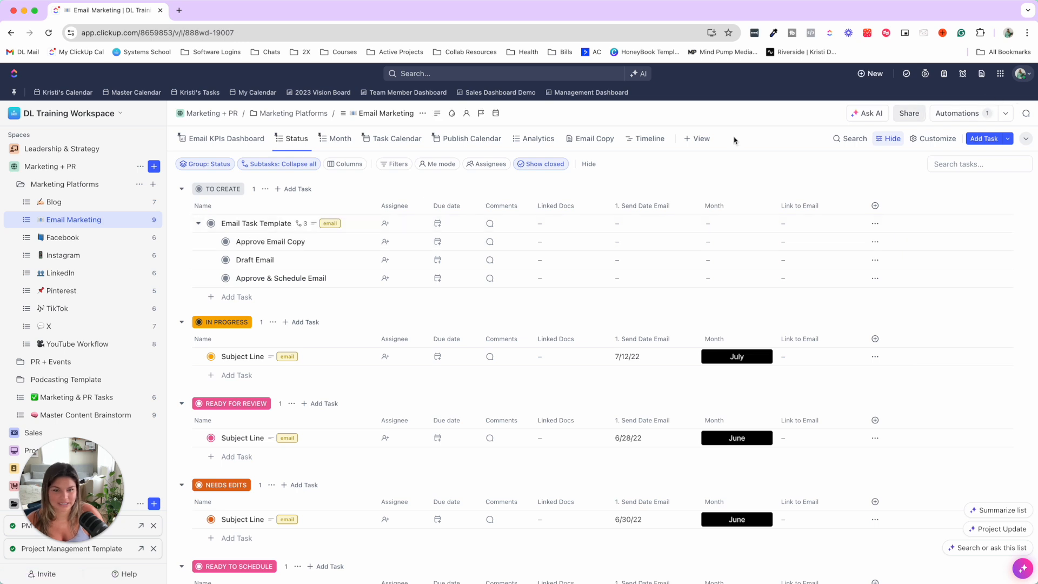
Add the task "How to Create ClickUp Templates" to the To Create group and expand its subtasks
left_click(197, 224)
left_click(238, 242)
type("How to Create ClickUp Tem")
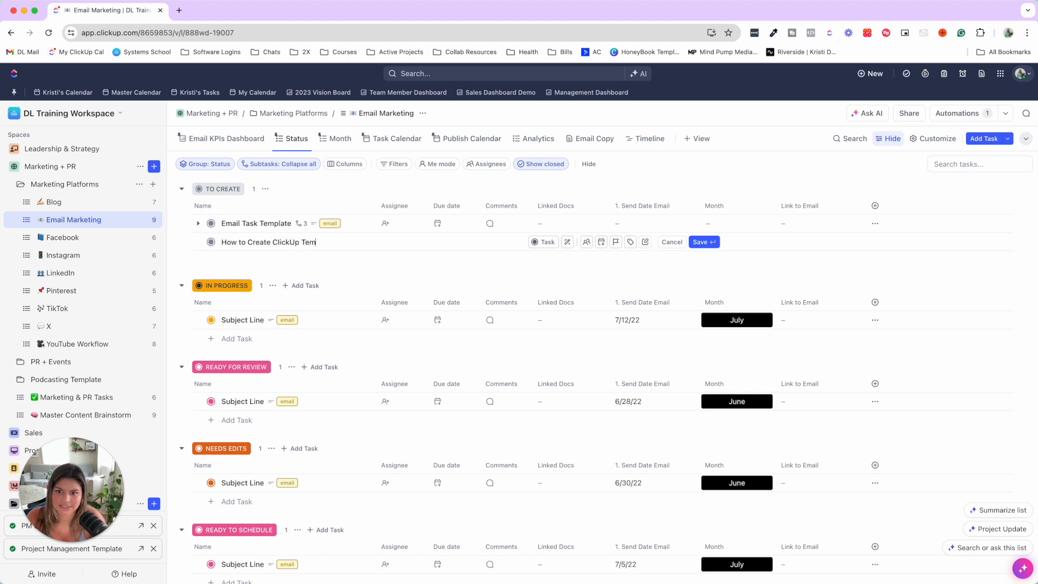
type("plate")
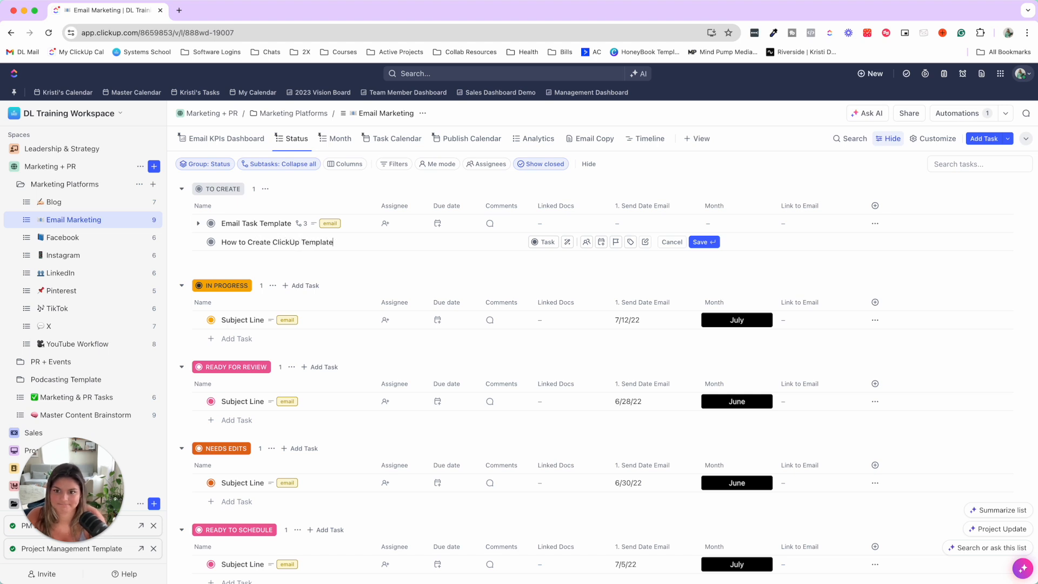
type("s")
key("Return")
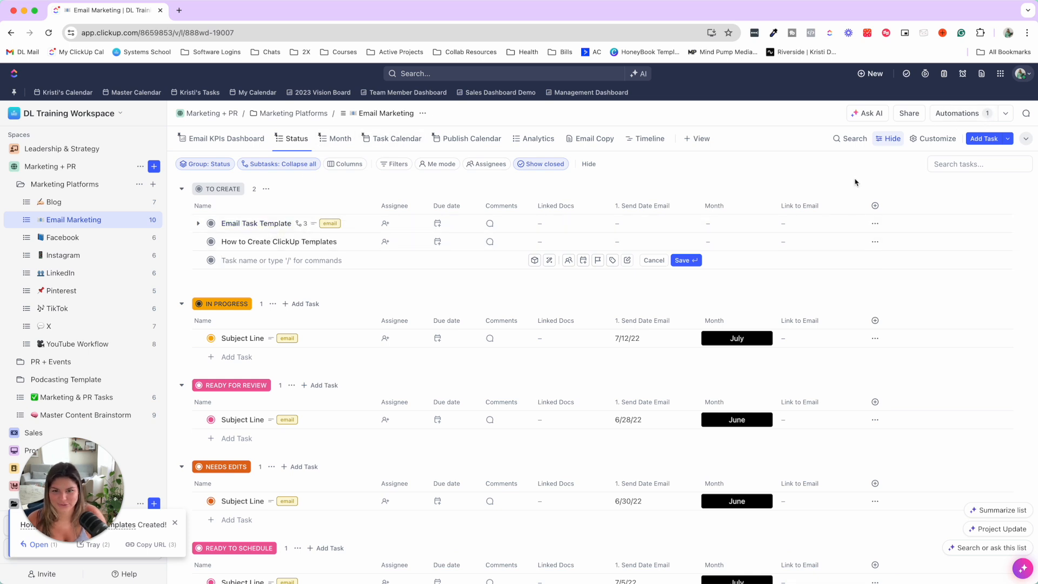
left_click(198, 242)
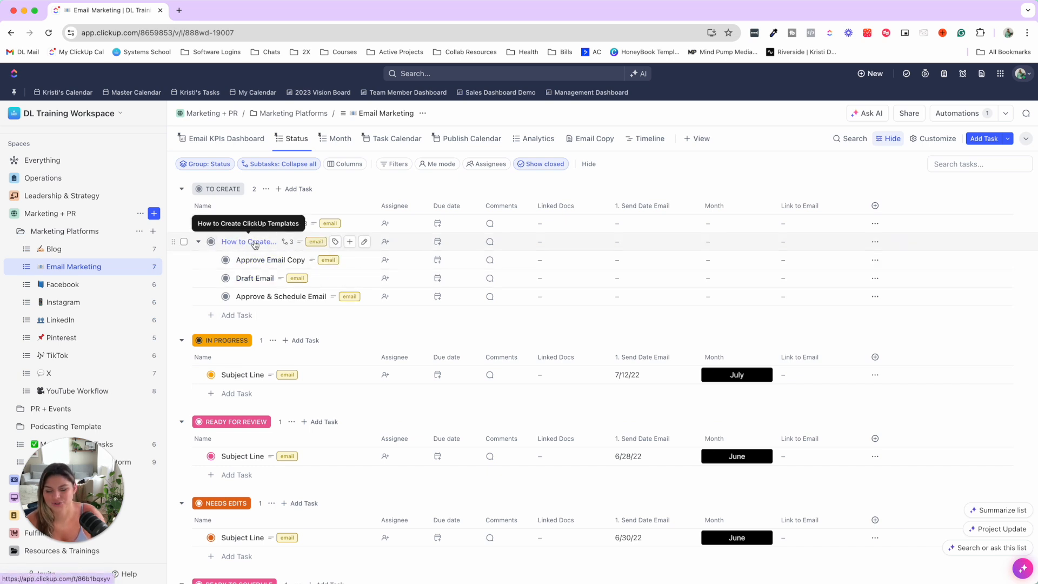
Add a task named "TEST" to the In Progress group and collapse the subtasks of "How to Create ClickUp Templates"
left_click(242, 394)
type("TEST")
key("Return")
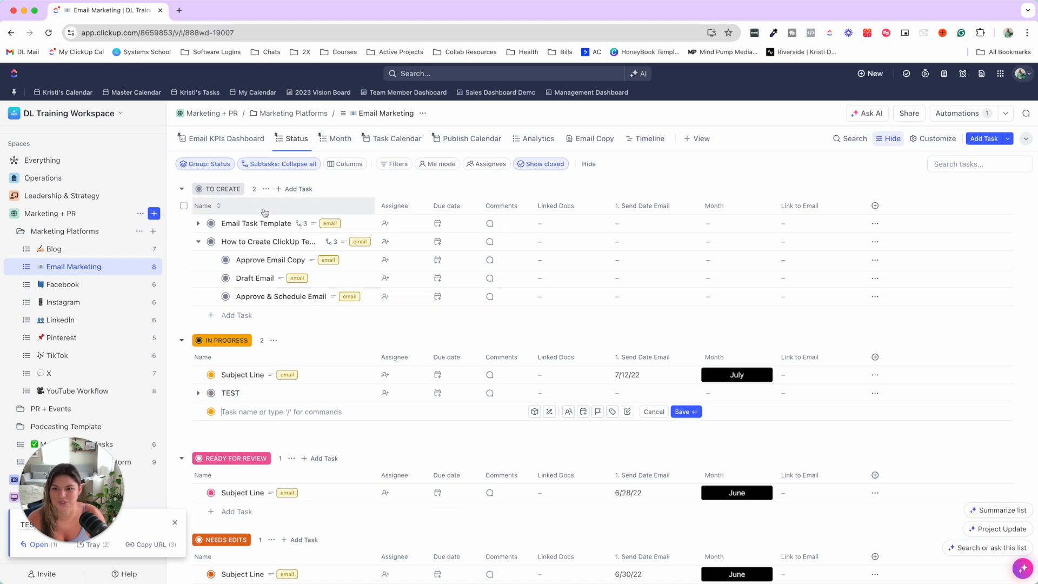
left_click(198, 241)
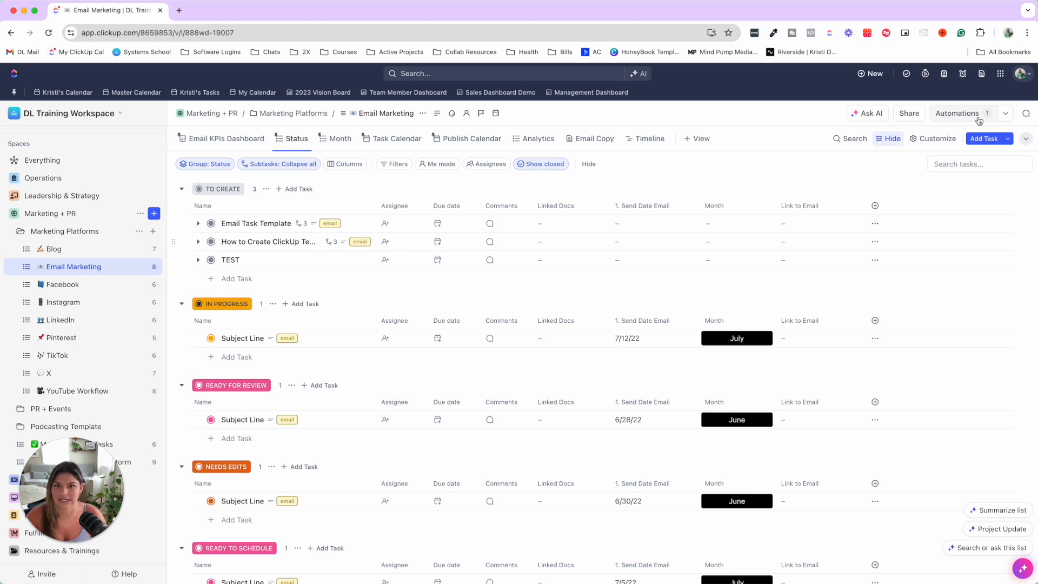
Add a Change status action set to IN PROGRESS to the active Email Marketing automation and save it
left_click(980, 118)
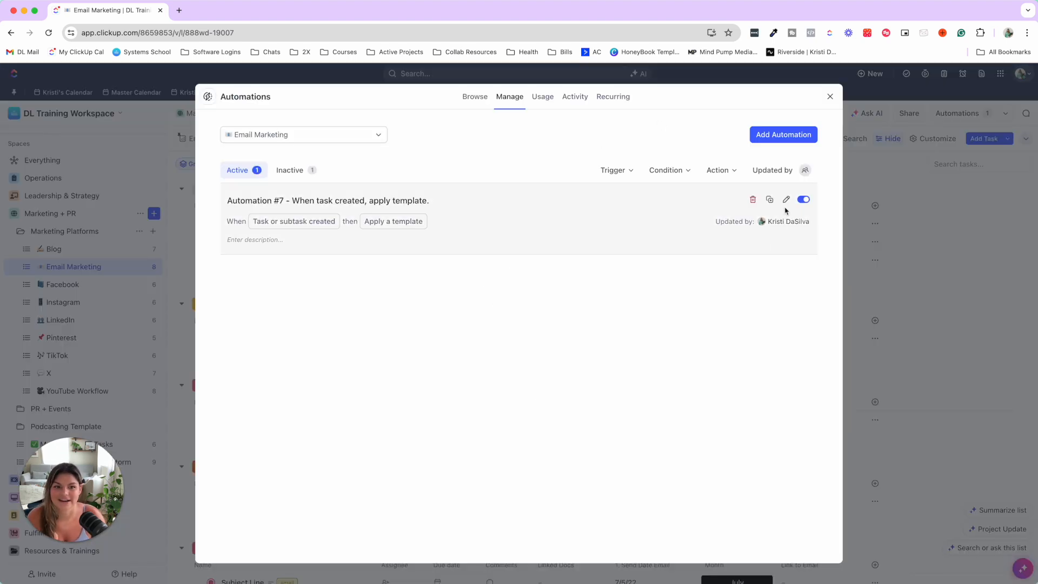
left_click(786, 199)
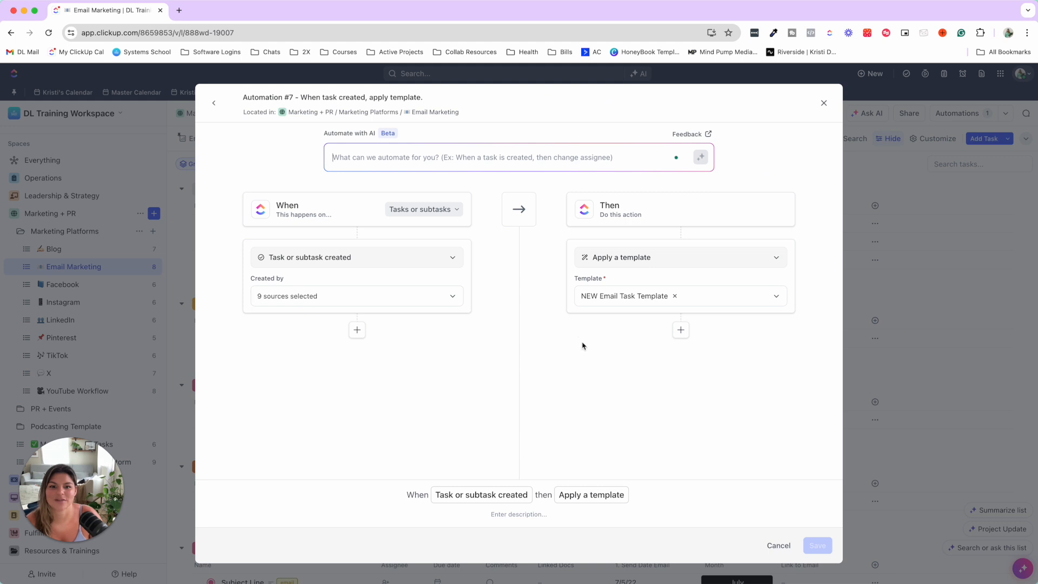
left_click(681, 330)
left_click(668, 345)
type("stat")
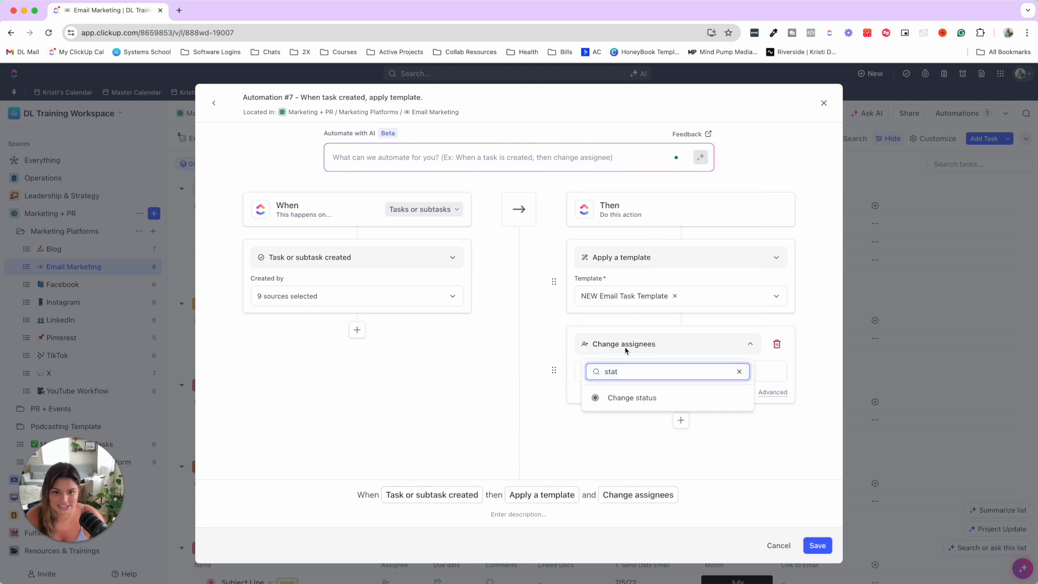
left_click(622, 401)
left_click(622, 381)
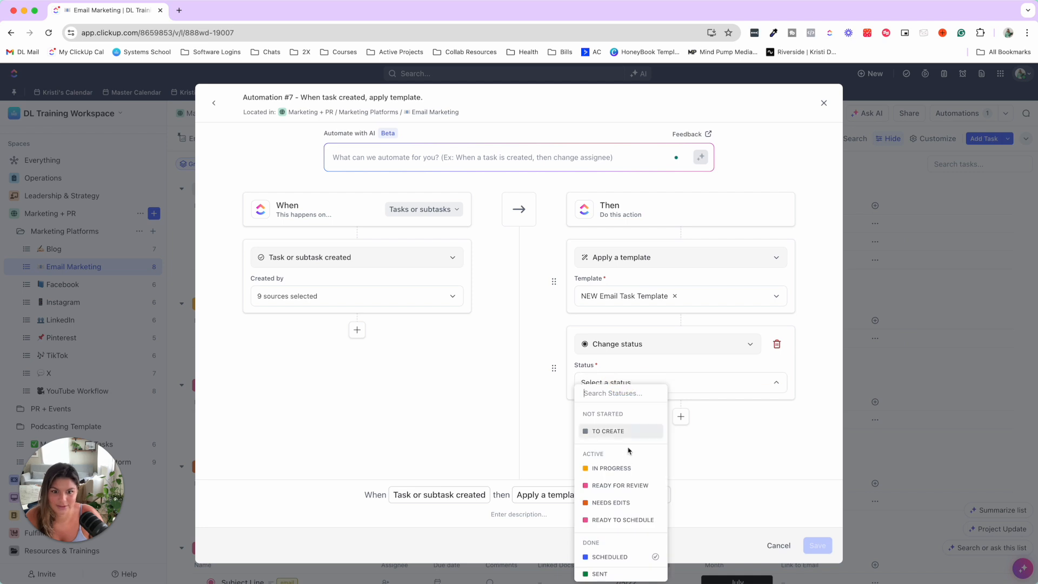
left_click(616, 467)
left_click(815, 545)
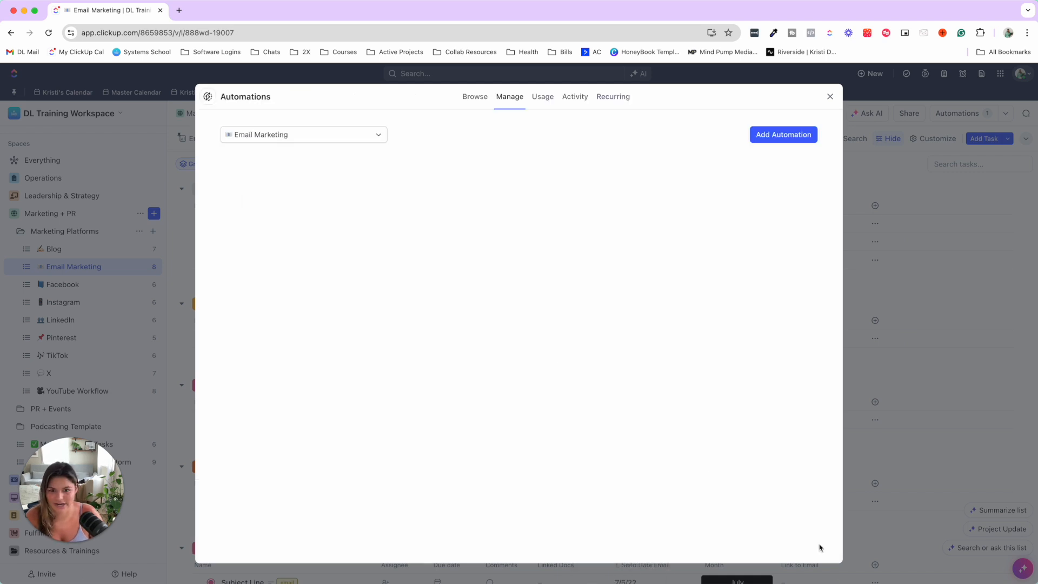
left_click(827, 97)
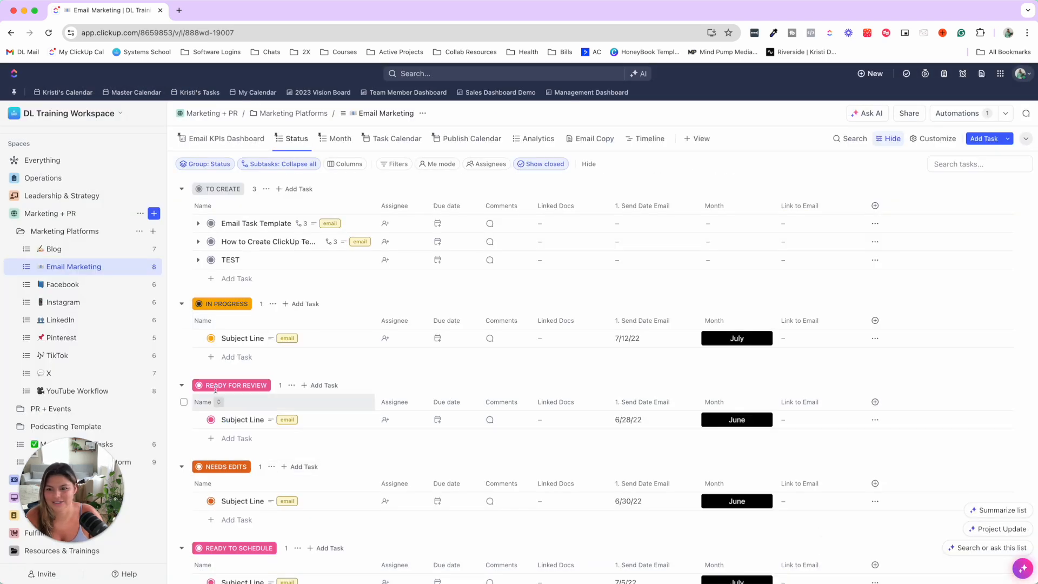
Add a task named "TEST 2" to the To Create group and expand the subtasks of "How to Create ClickUp Templates"
left_click(237, 278)
type("TEST")
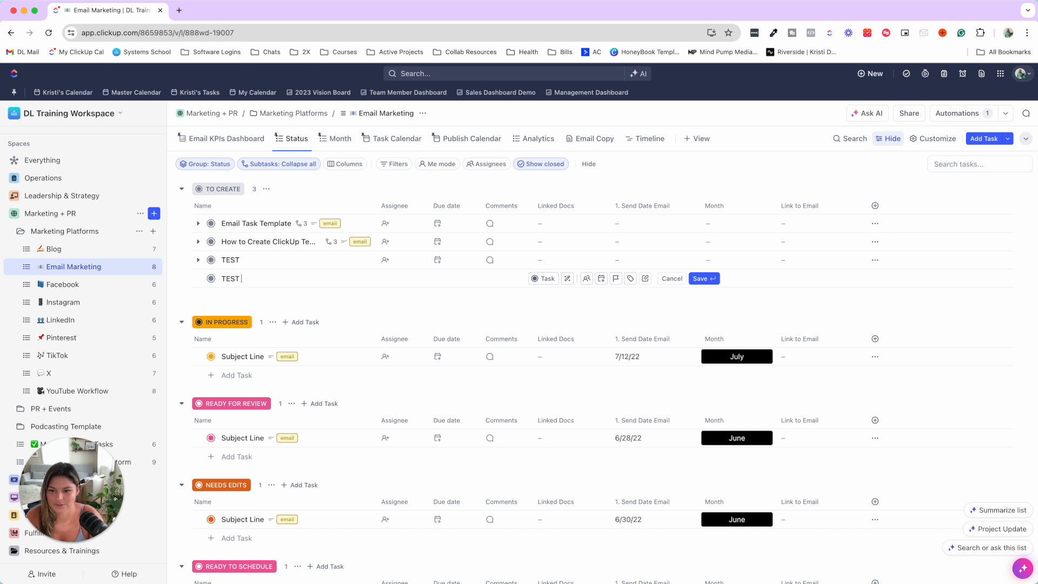
type(" 2")
key("Return")
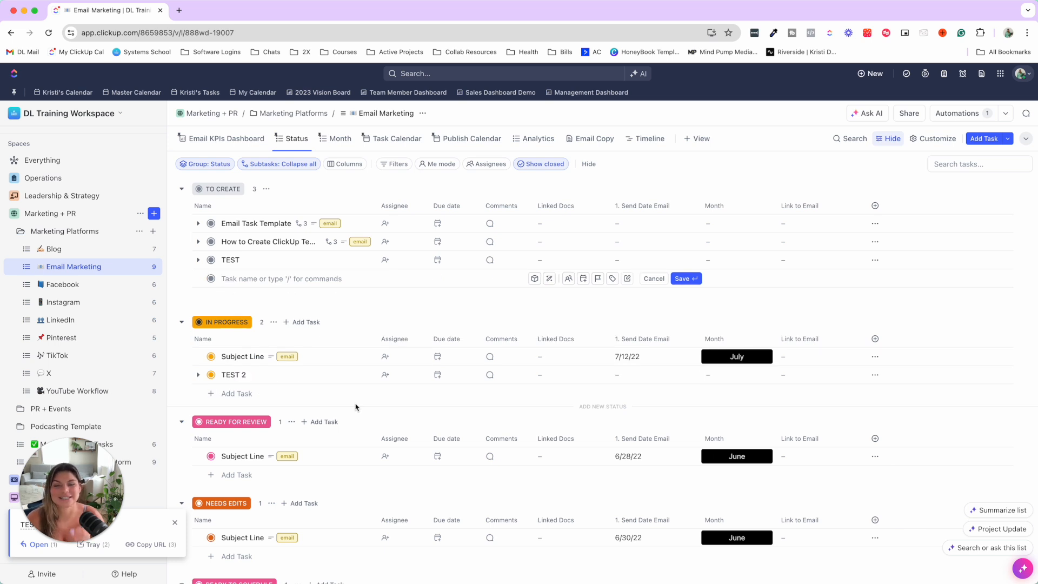
left_click(198, 242)
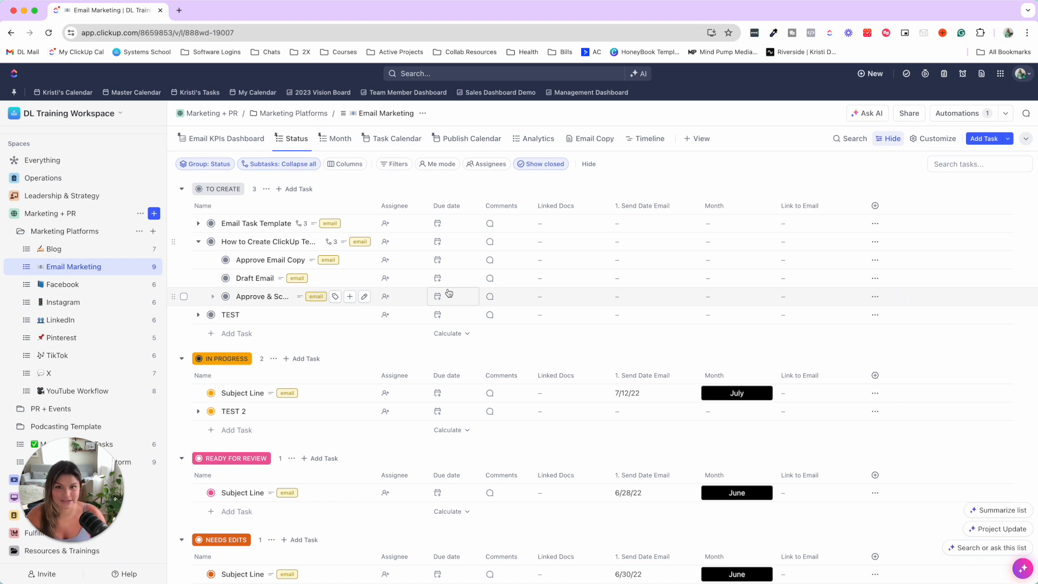
View the YouTube Workflow list and open the Task Templates list in the Templates folder of Resources & Trainings
left_click(101, 396)
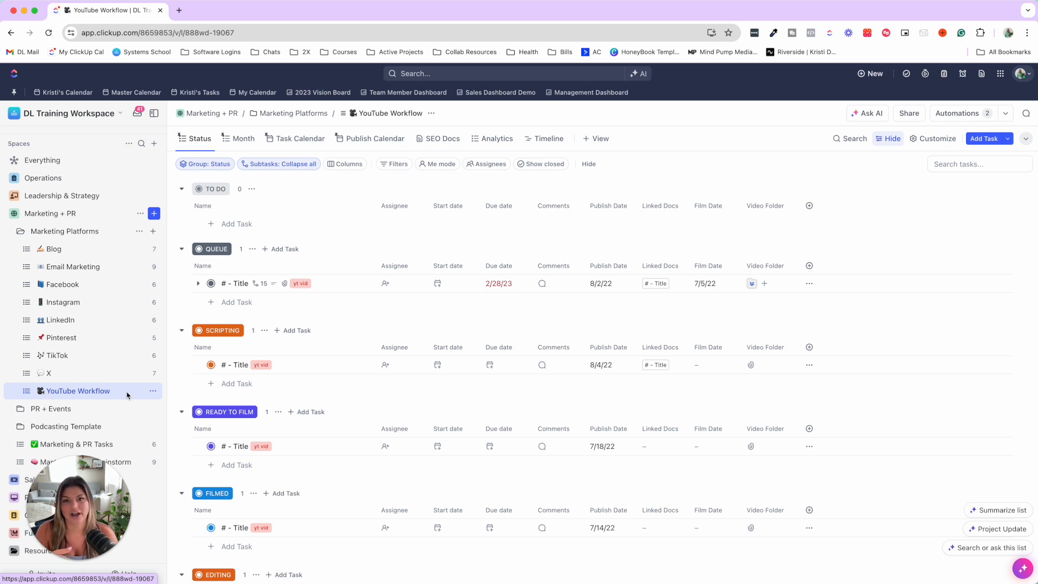
left_click_drag(62, 520, 956, 507)
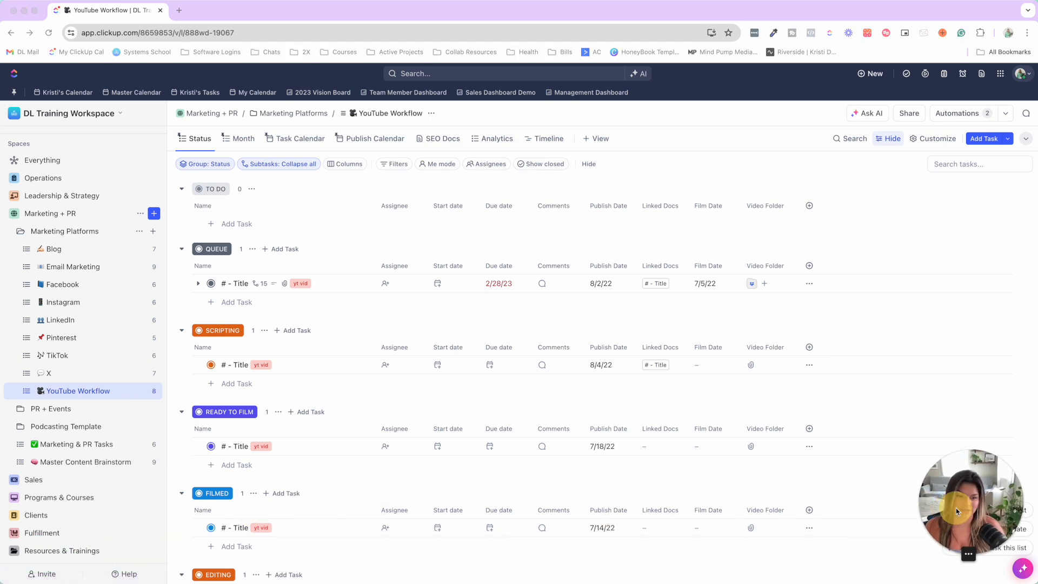
left_click(30, 215)
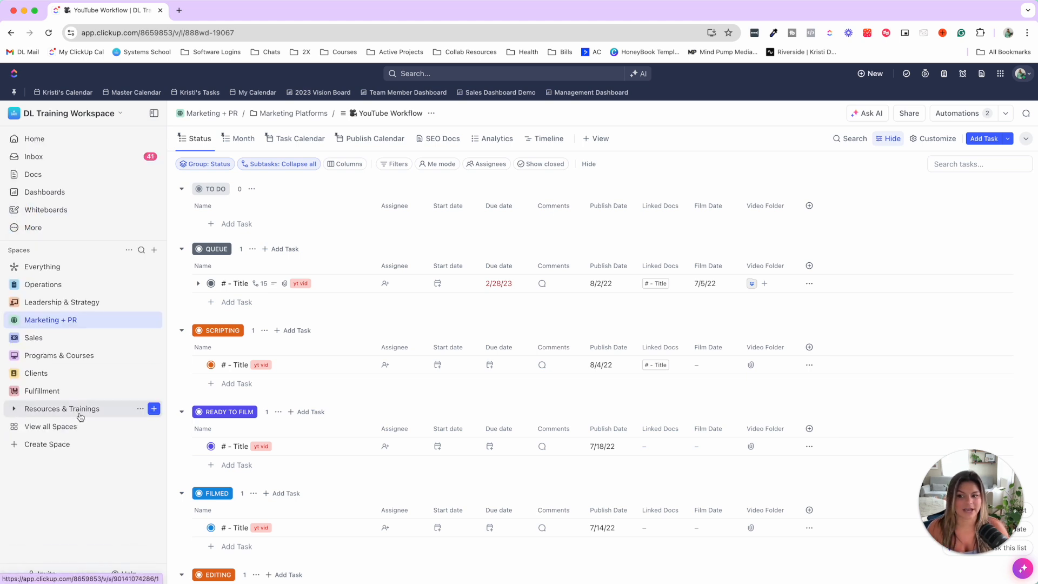
left_click(61, 409)
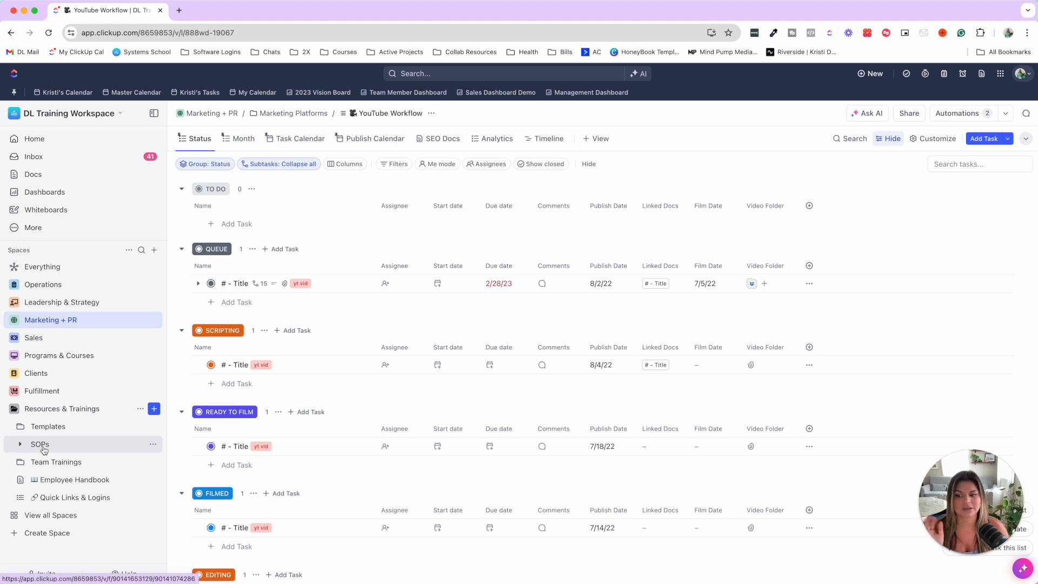
left_click(23, 428)
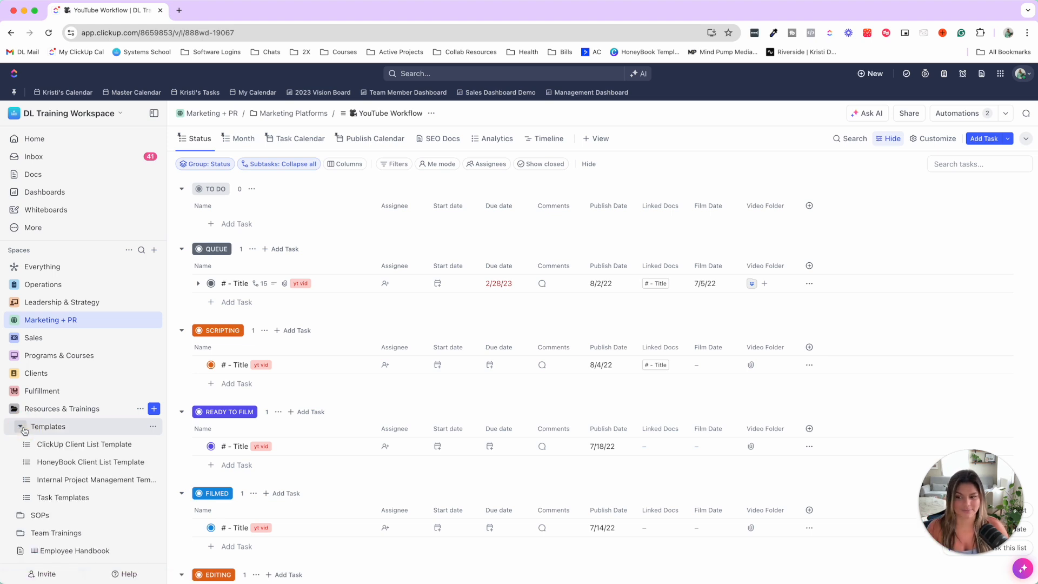
scroll(90, 407, "down", 1)
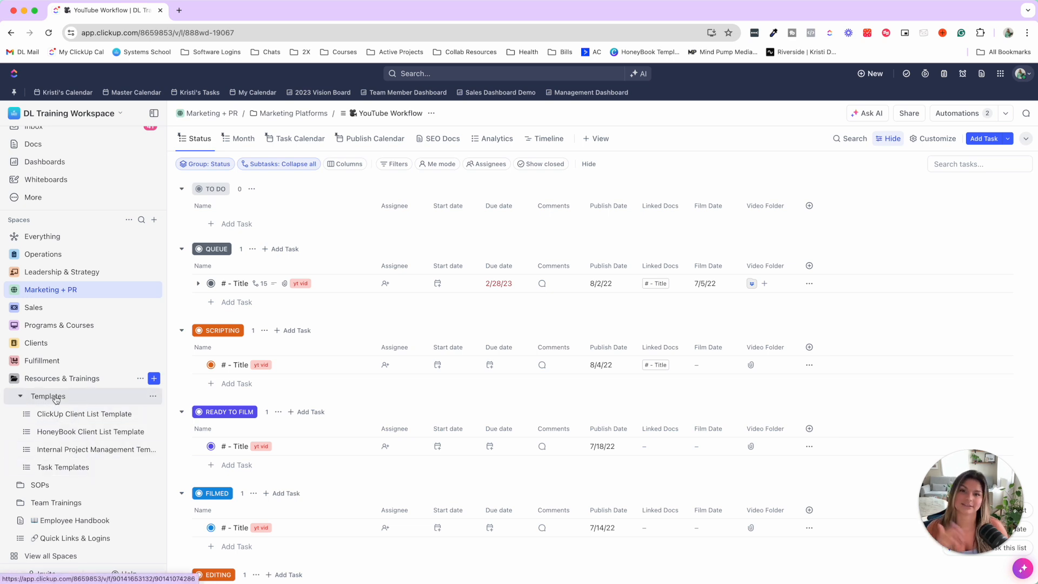
left_click(64, 468)
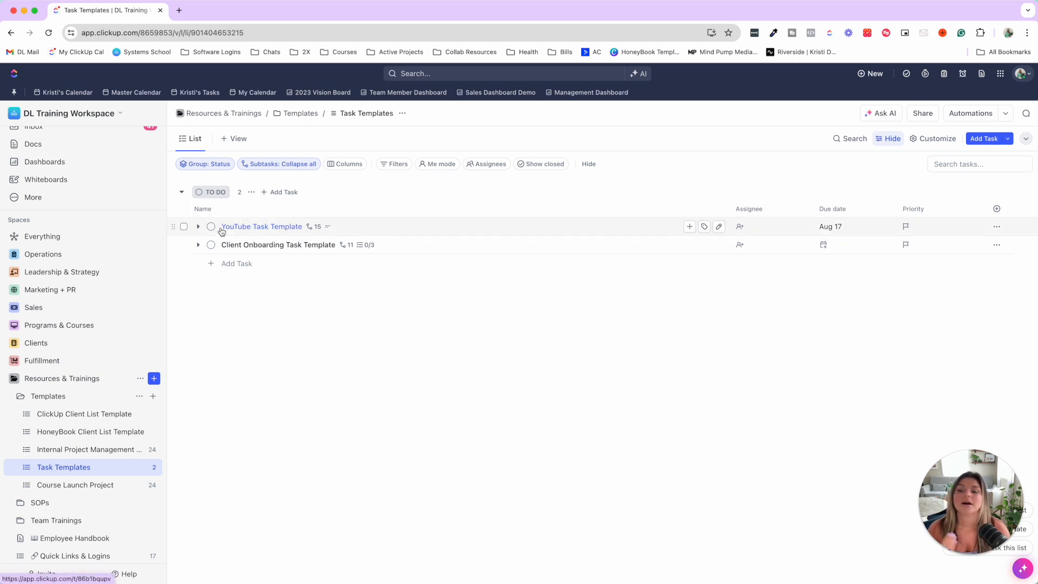
Expand the Client Onboarding Task Template's subtasks and view the existing task templates it could update, leaving them unchanged
left_click(198, 245)
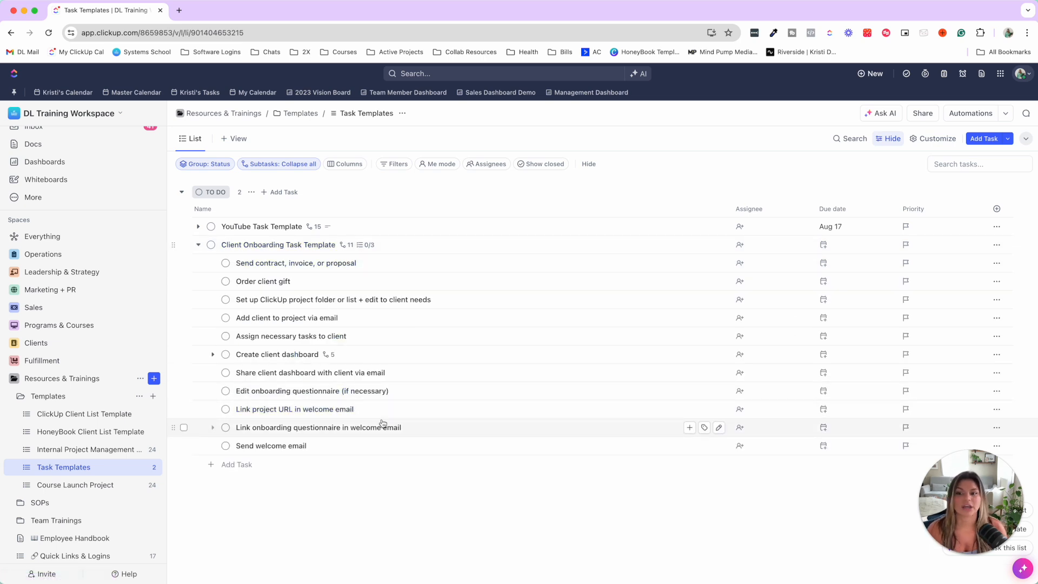
right_click(280, 246)
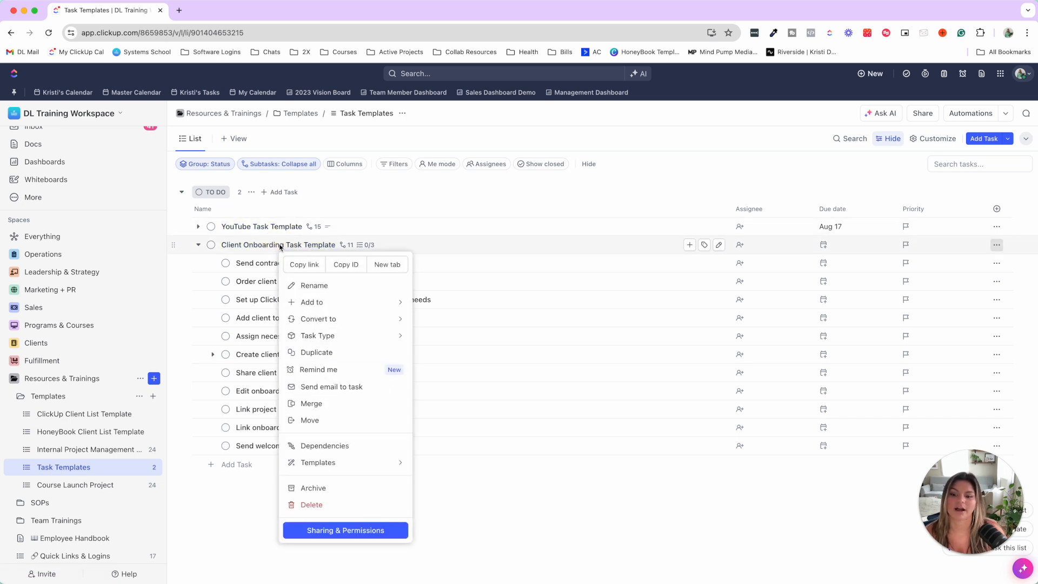
mouse_move(368, 463)
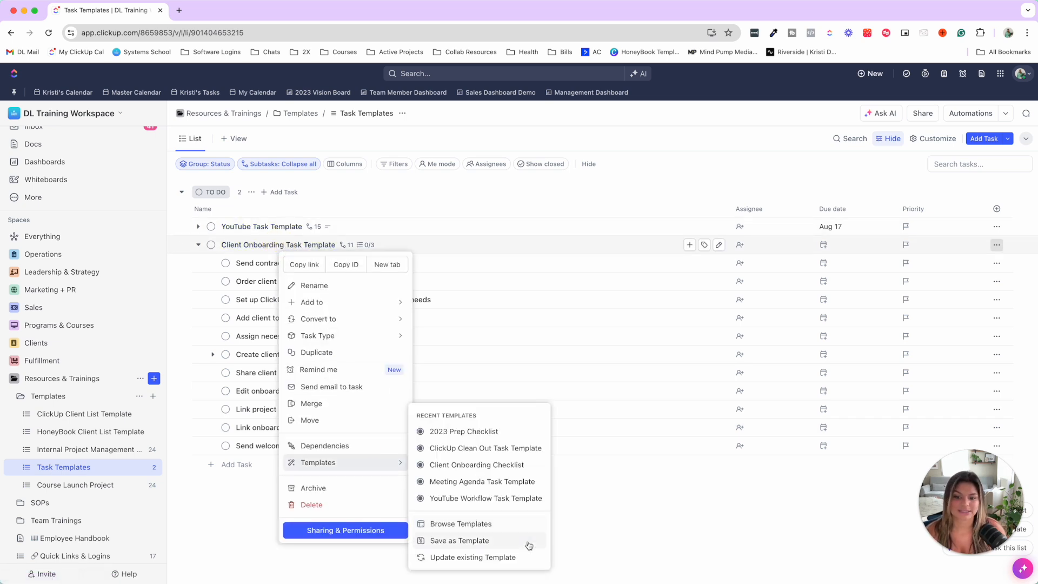
left_click(519, 558)
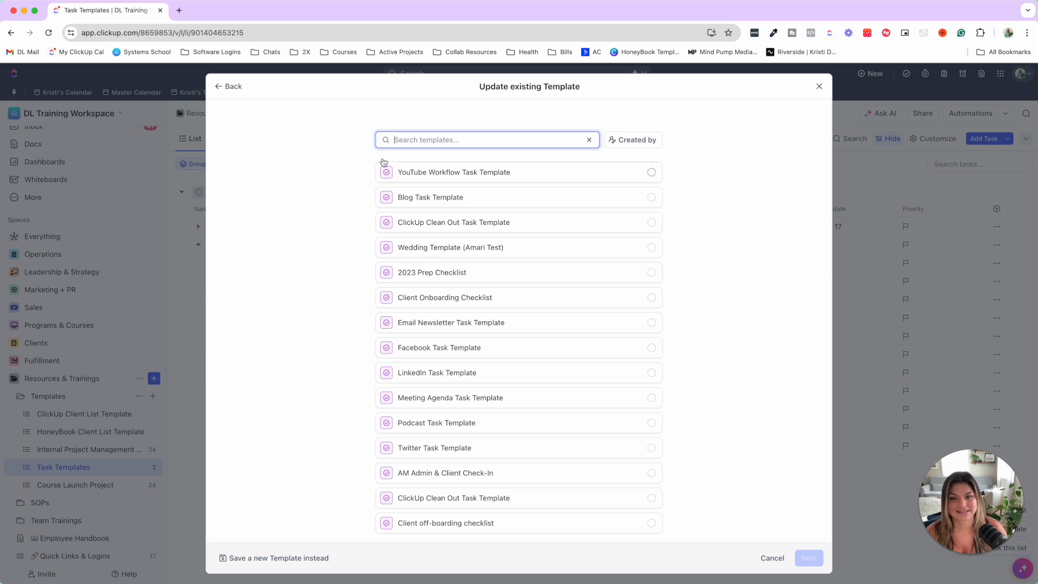
left_click(819, 86)
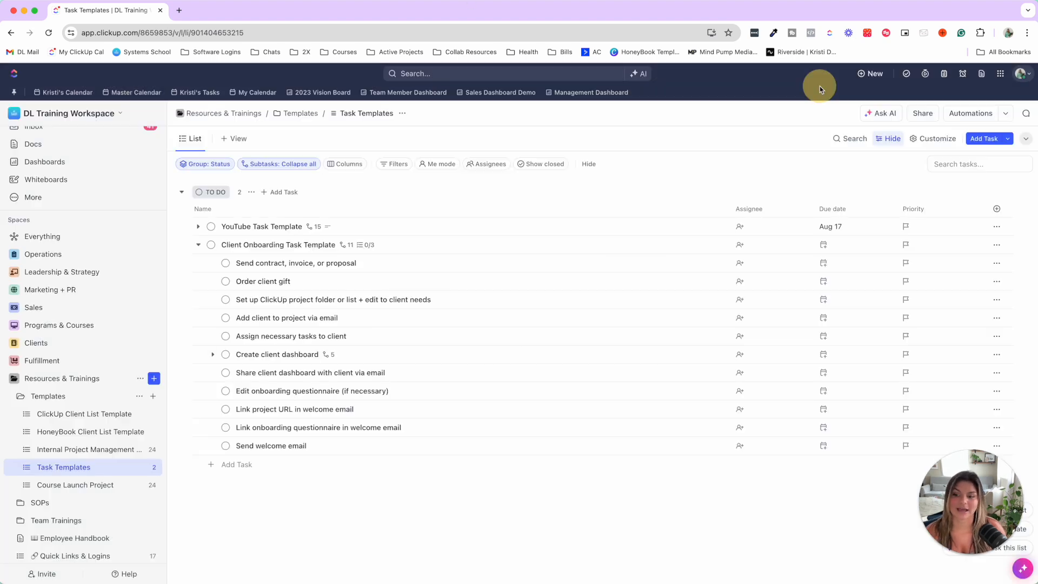
Open the Internal Project Management Template list and bring up its option to update an existing template, without updating any
left_click(71, 450)
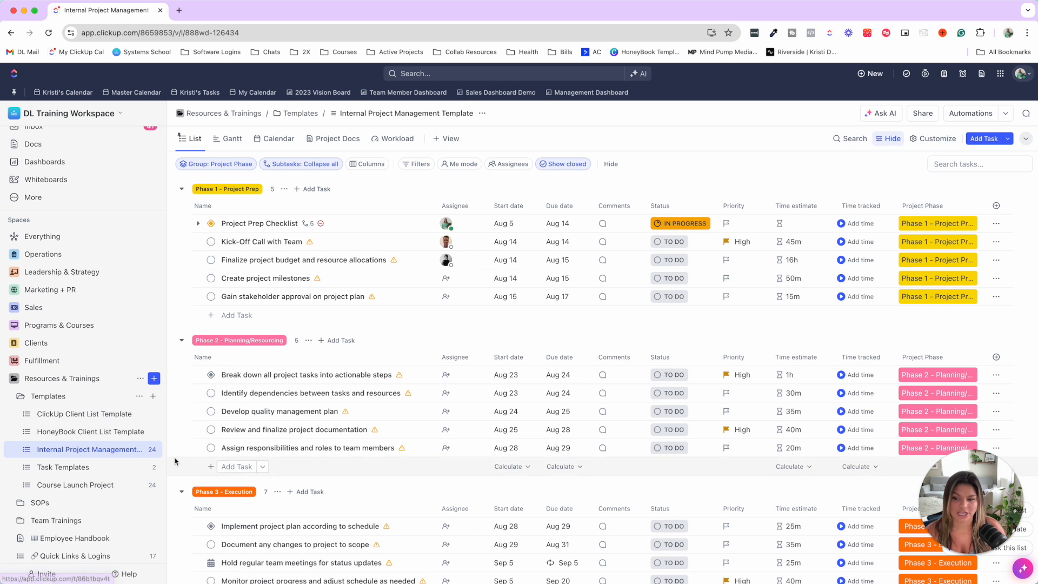
left_click(154, 451)
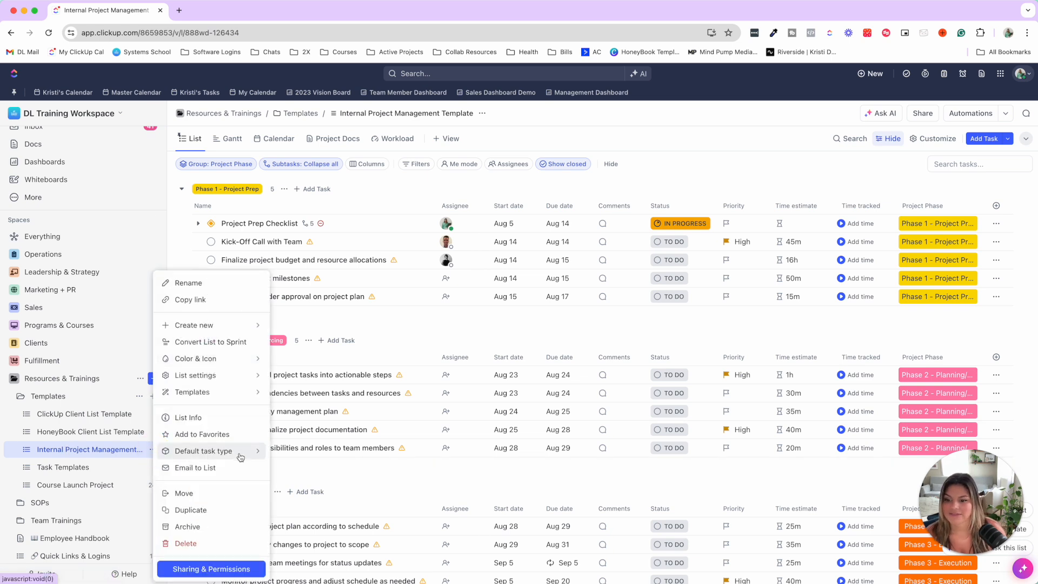
mouse_move(232, 393)
left_click(331, 486)
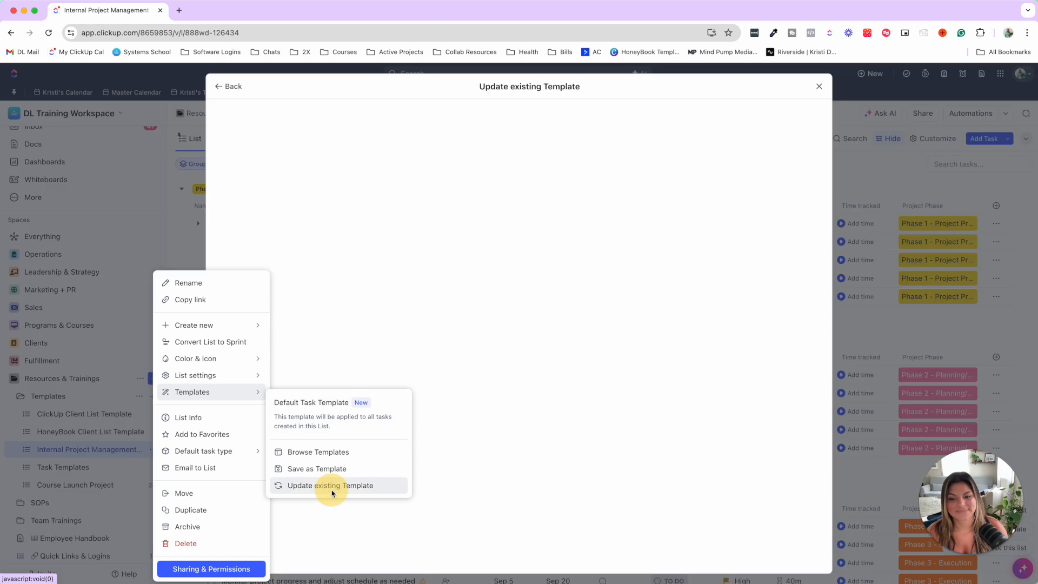
left_click(819, 86)
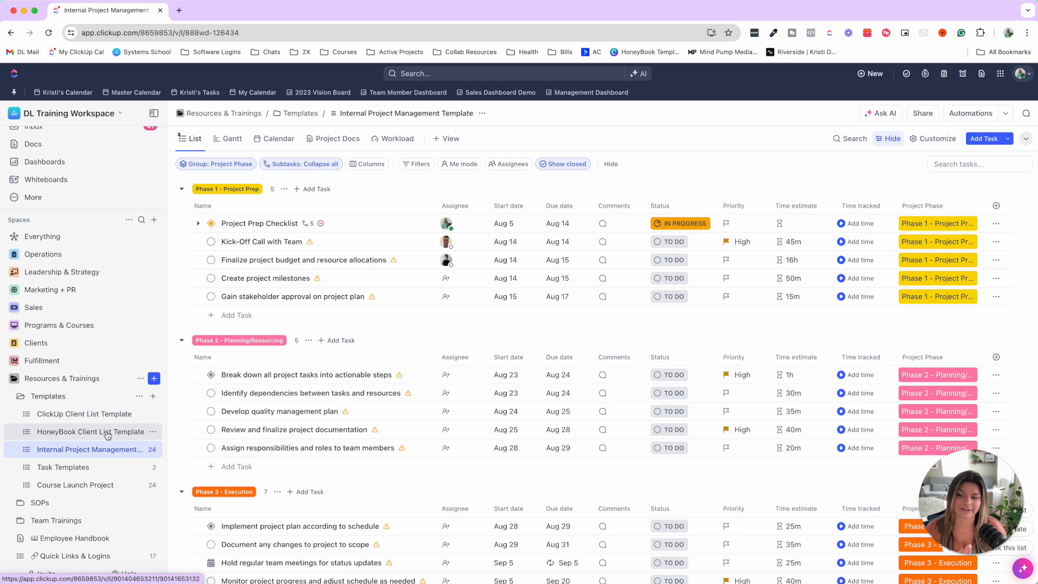
Browse the workspace's folder and list templates that could be added to the Templates folder
left_click(152, 450)
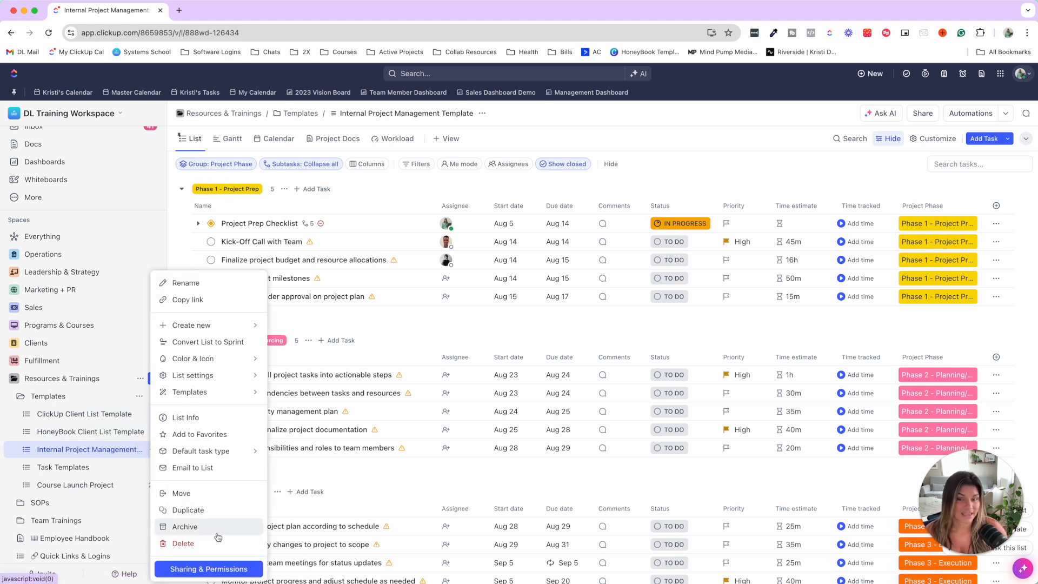
left_click(106, 274)
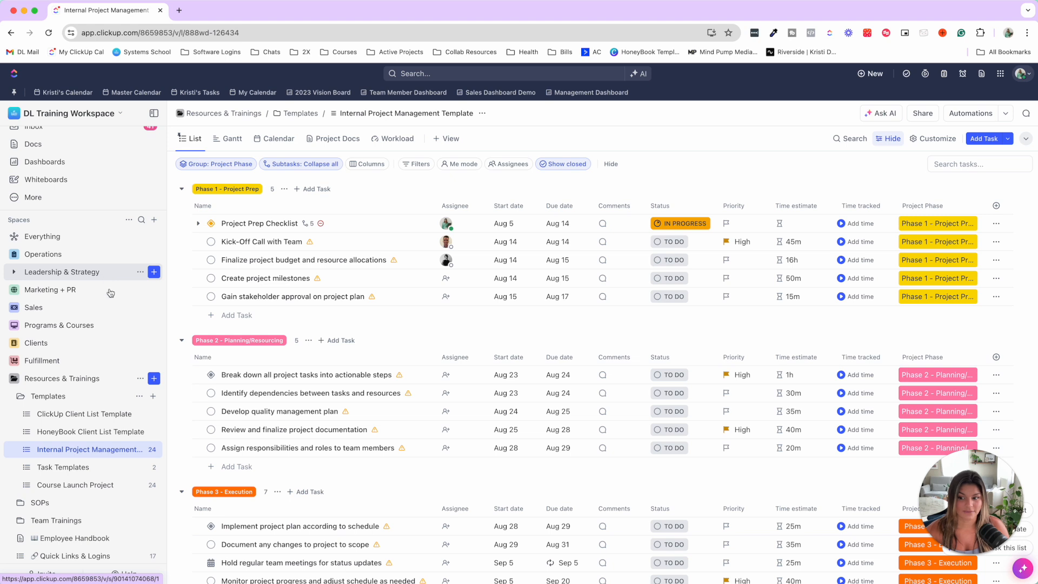
left_click(155, 400)
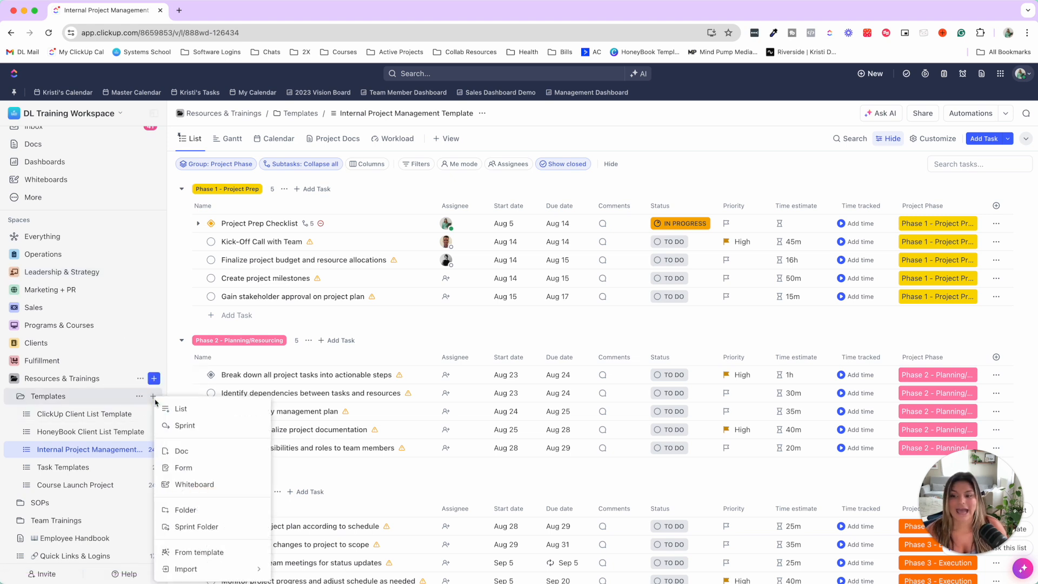
left_click(233, 559)
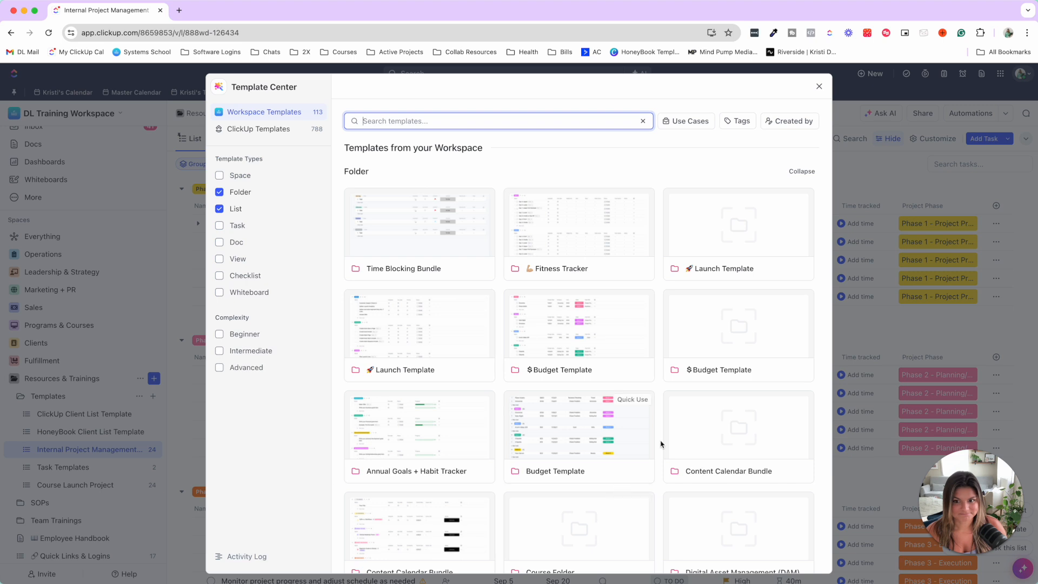
left_click(819, 86)
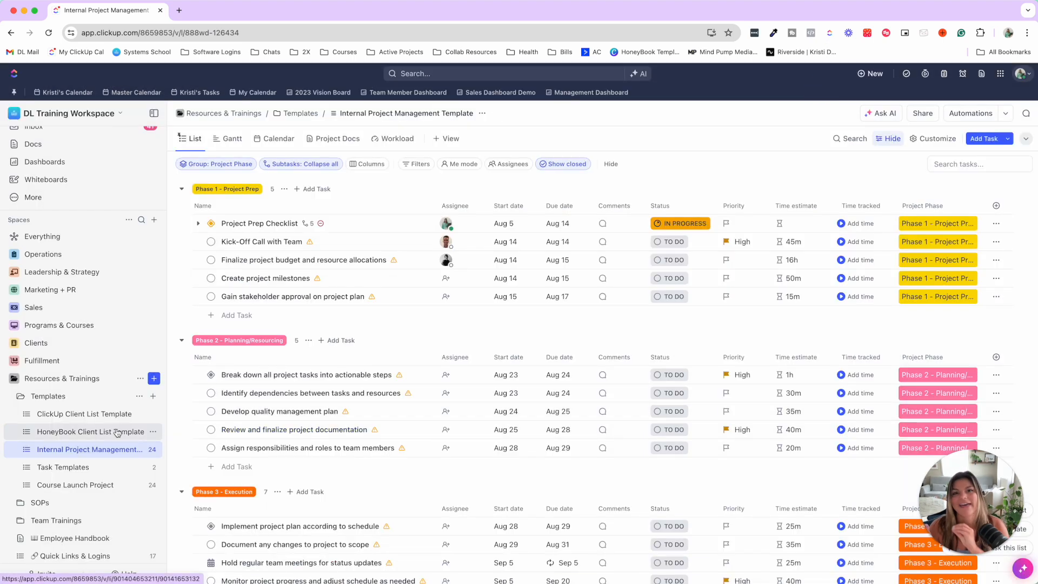
left_click(153, 450)
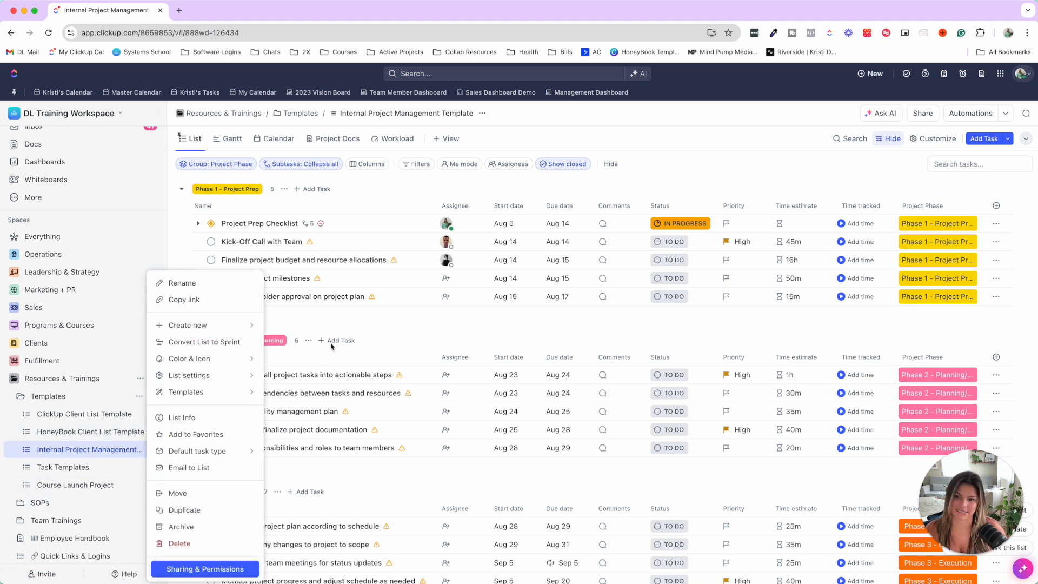
left_click(338, 323)
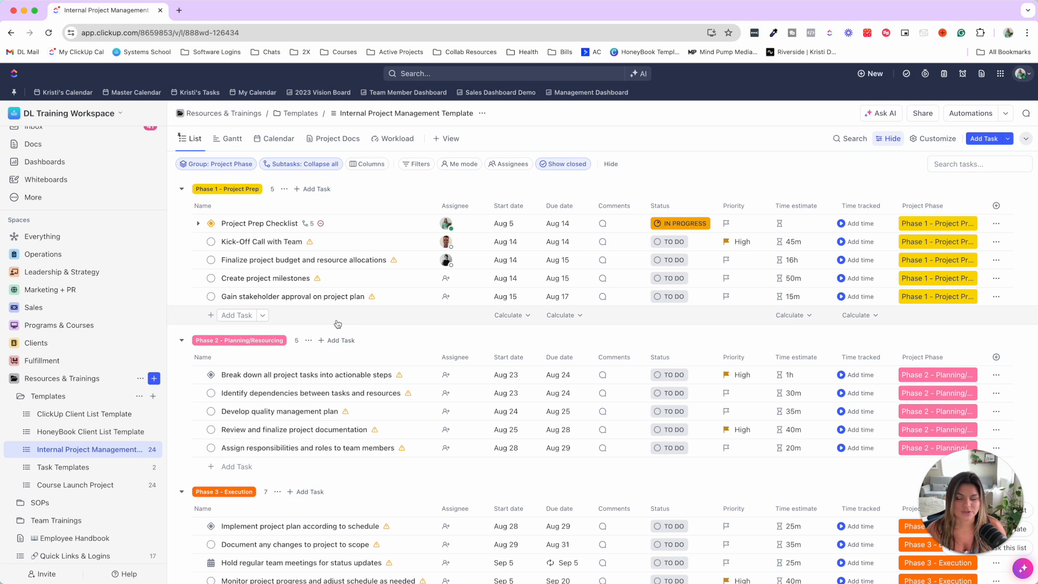
Browse the list templates in the Template Center for the Internal Project Management Template list and view the tag filters
scroll(81, 411, "down", 2)
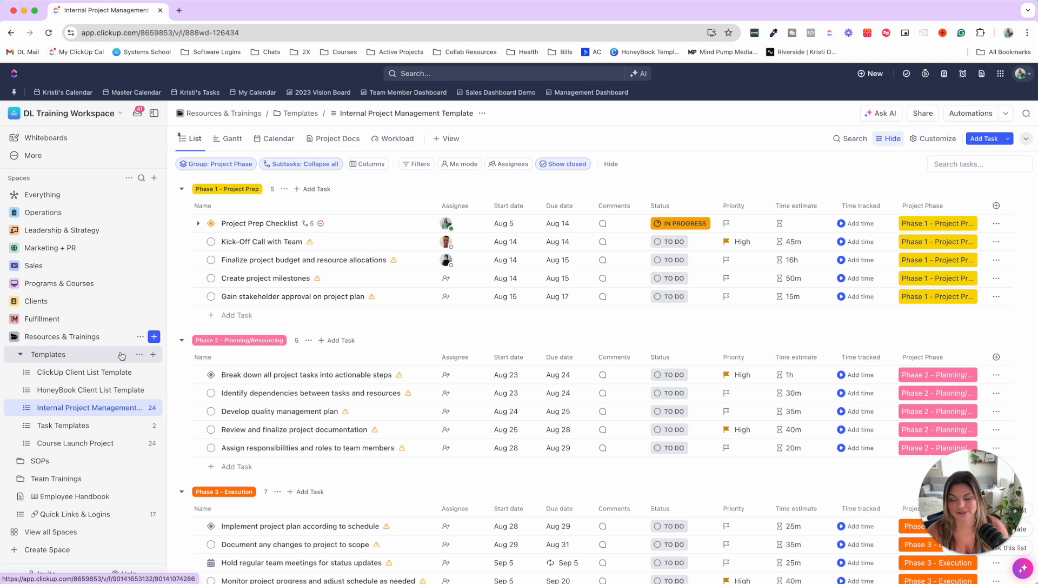
left_click(139, 408)
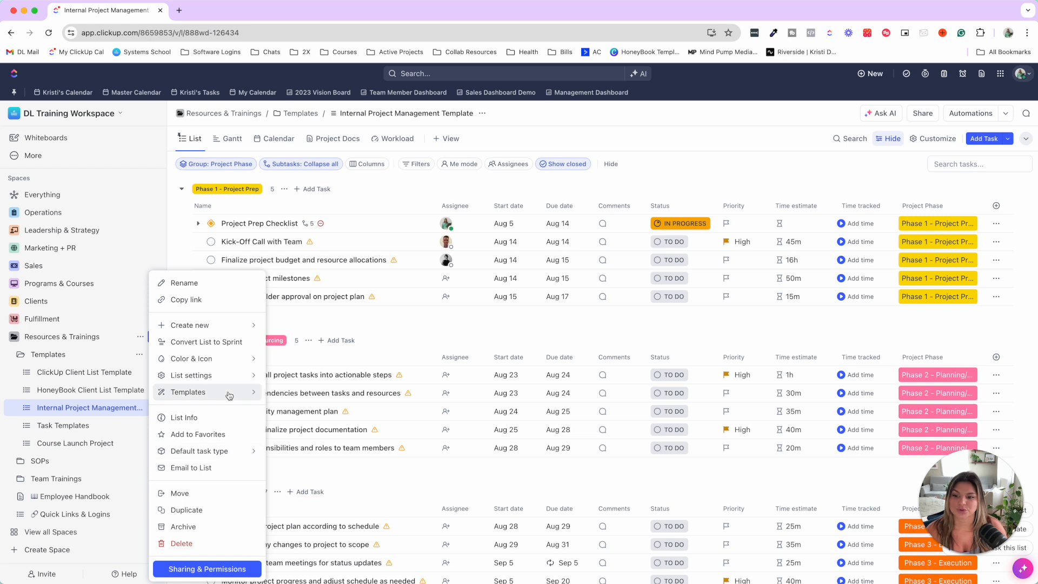
mouse_move(227, 392)
left_click(346, 453)
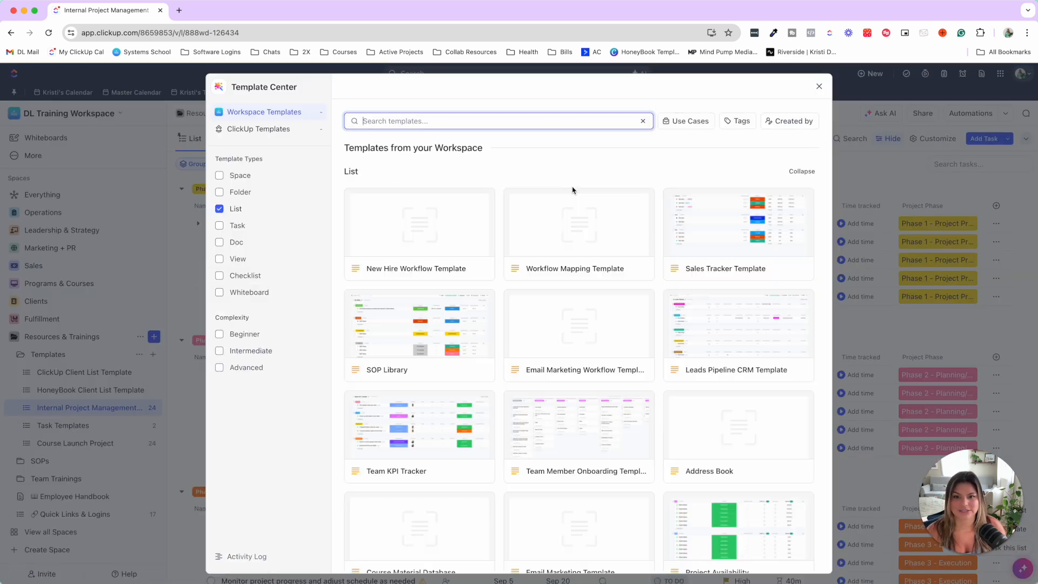
left_click(737, 122)
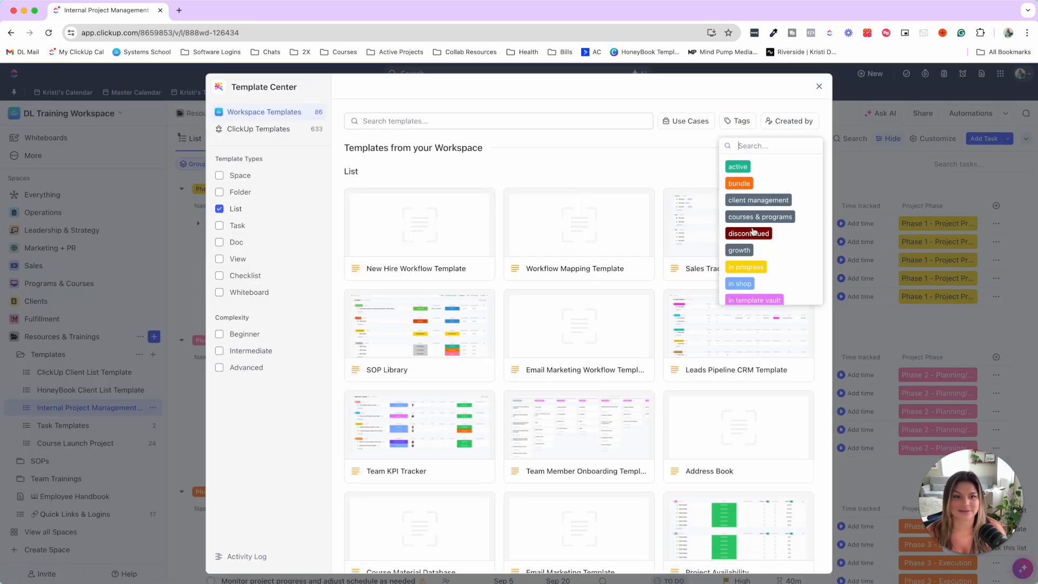
left_click(653, 163)
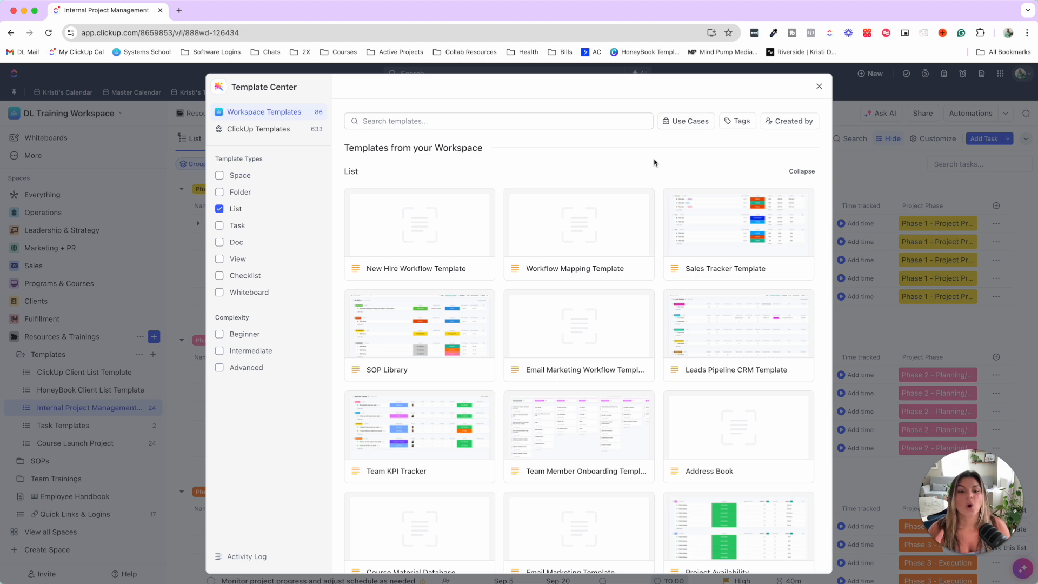
Open the Workflow Mapping Template's details and view its edit and delete options
left_click(604, 234)
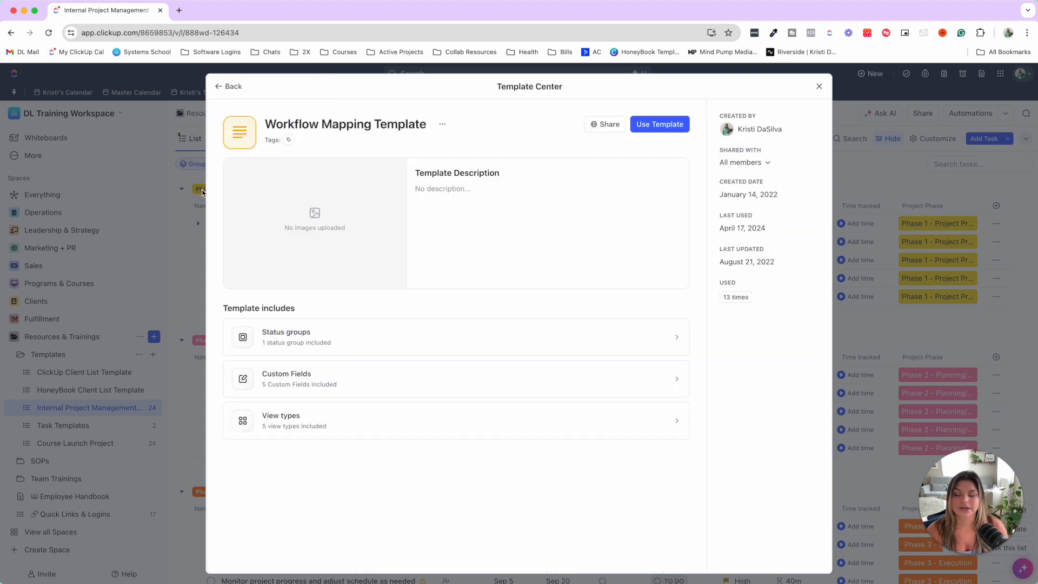
left_click(442, 125)
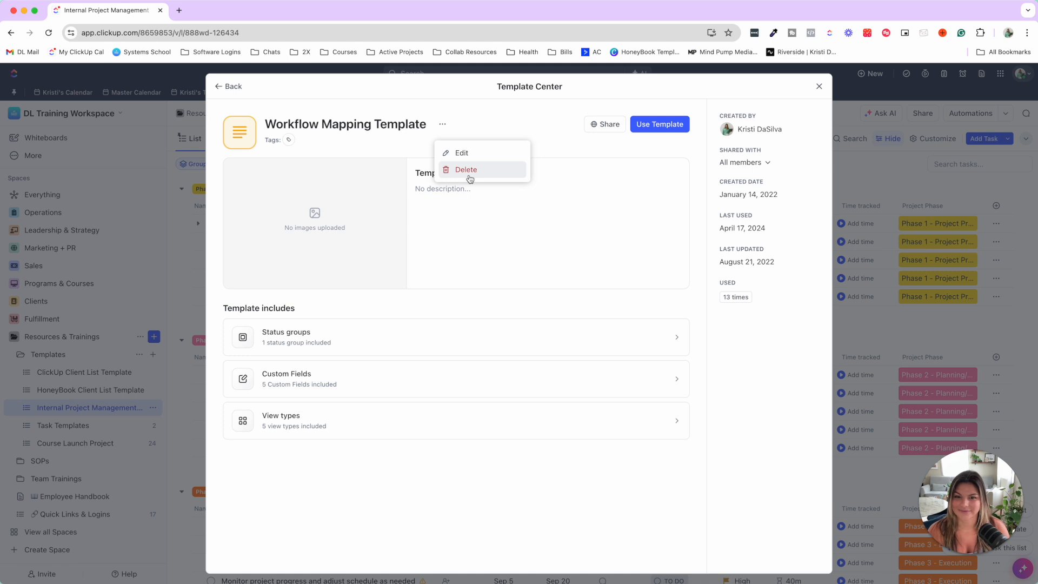
left_click(463, 130)
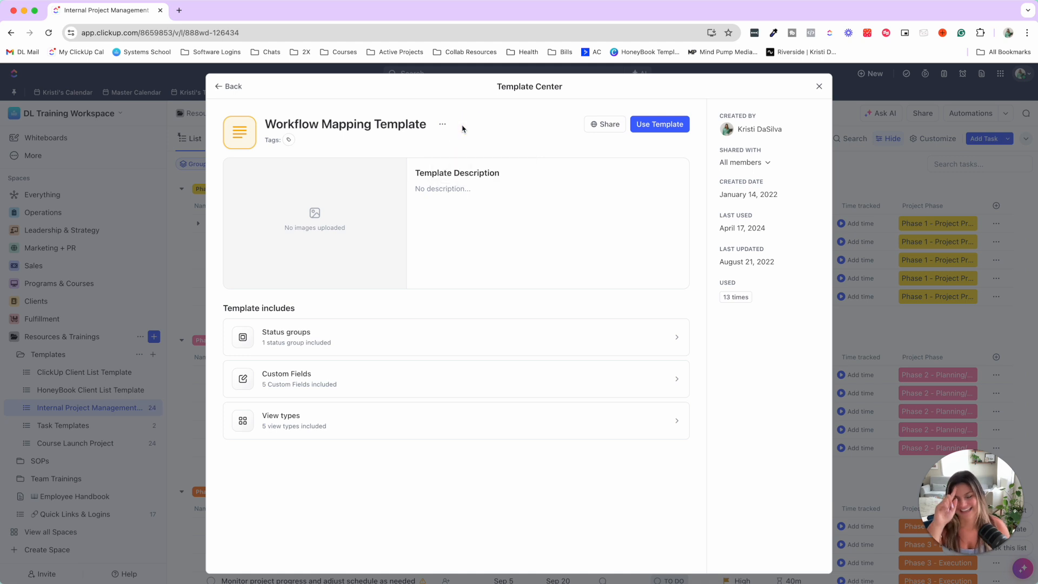
Copy the Workflow Mapping Template's public sharing link and open it in a new browser tab
left_click(619, 126)
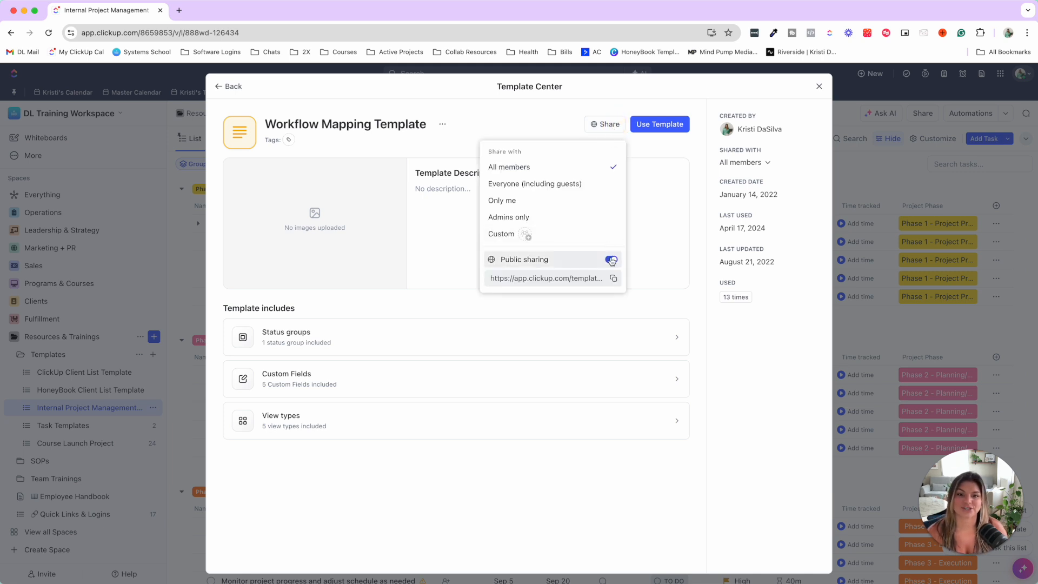
left_click(614, 280)
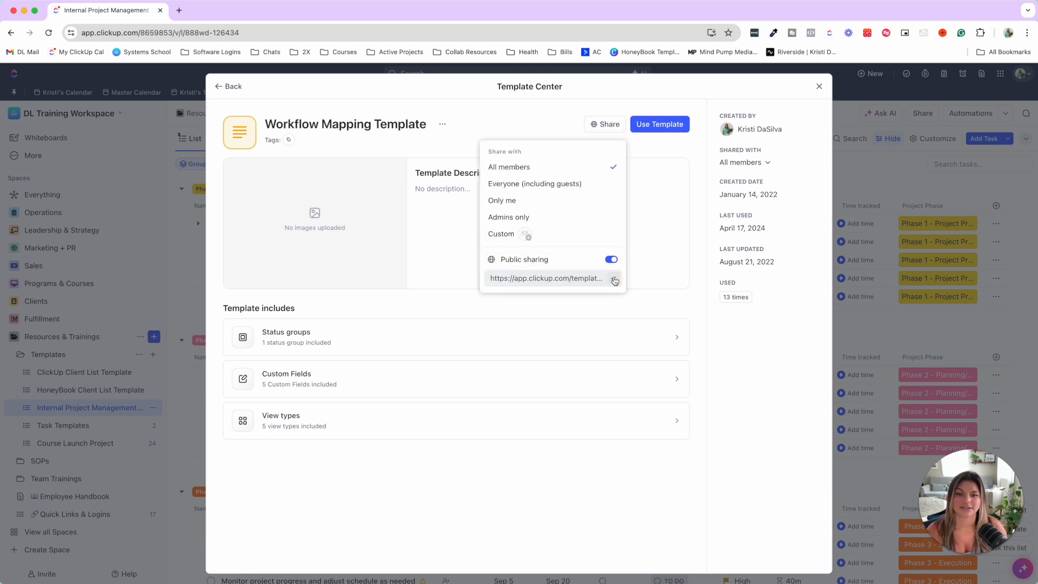
left_click(179, 10)
type("https://app.clickup.com/template/subcategory/t-180077323/6c9a1c473dd65dbd70")
key("Return")
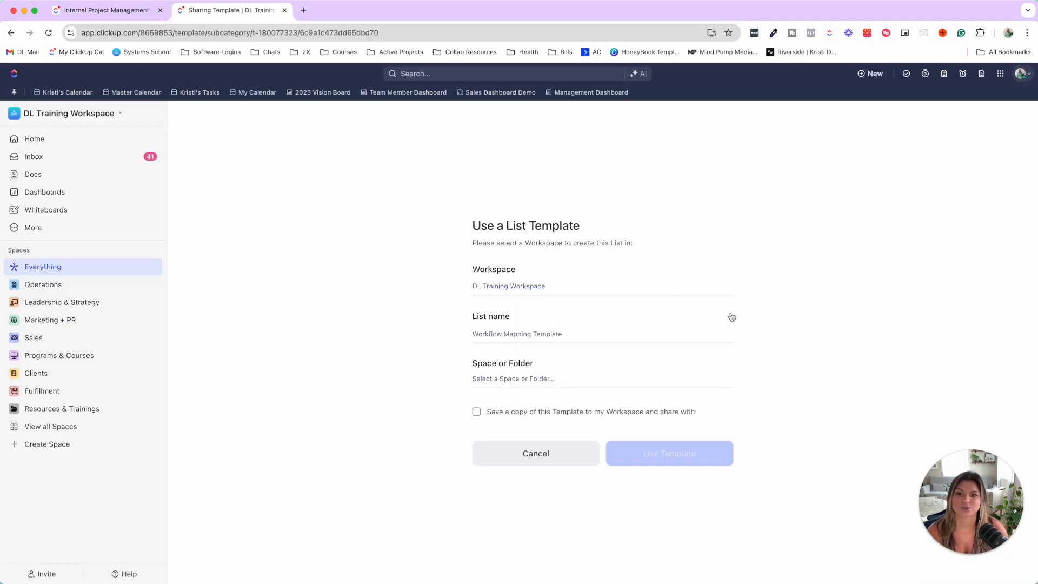
Check the list name and the available Space or Folder destinations on the shared template's Use a List Template form
left_click(487, 334)
left_click(514, 379)
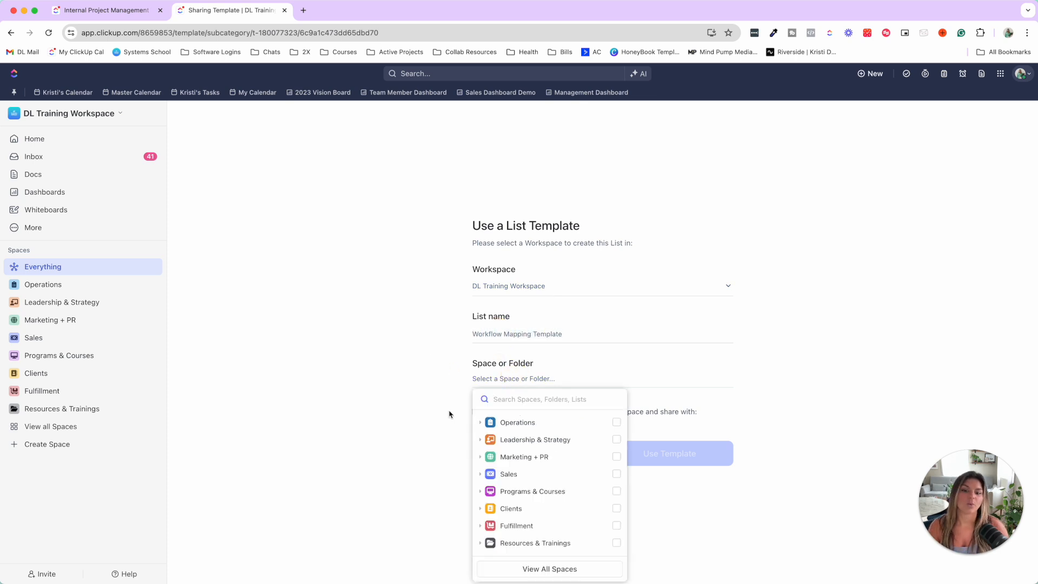
left_click(620, 373)
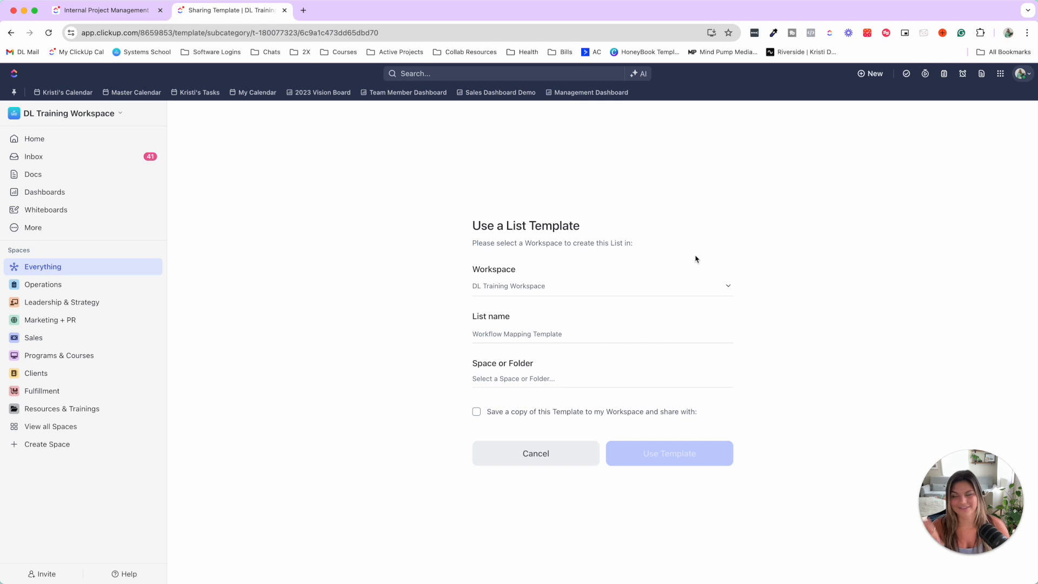
Return to the browser tab with the Internal Project Management Template list and close the Template Center
left_click(114, 10)
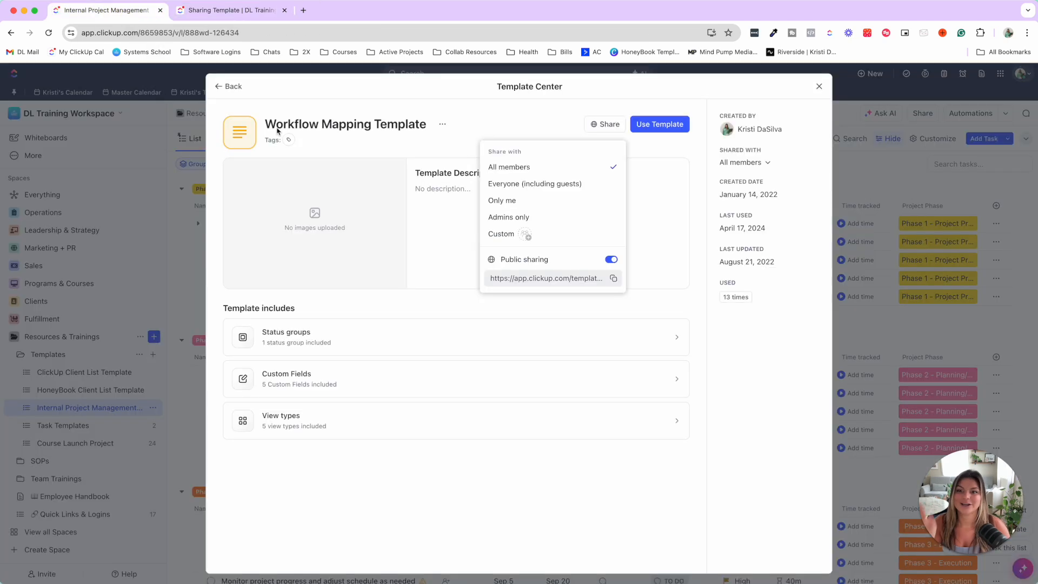
left_click(818, 88)
left_click(818, 88)
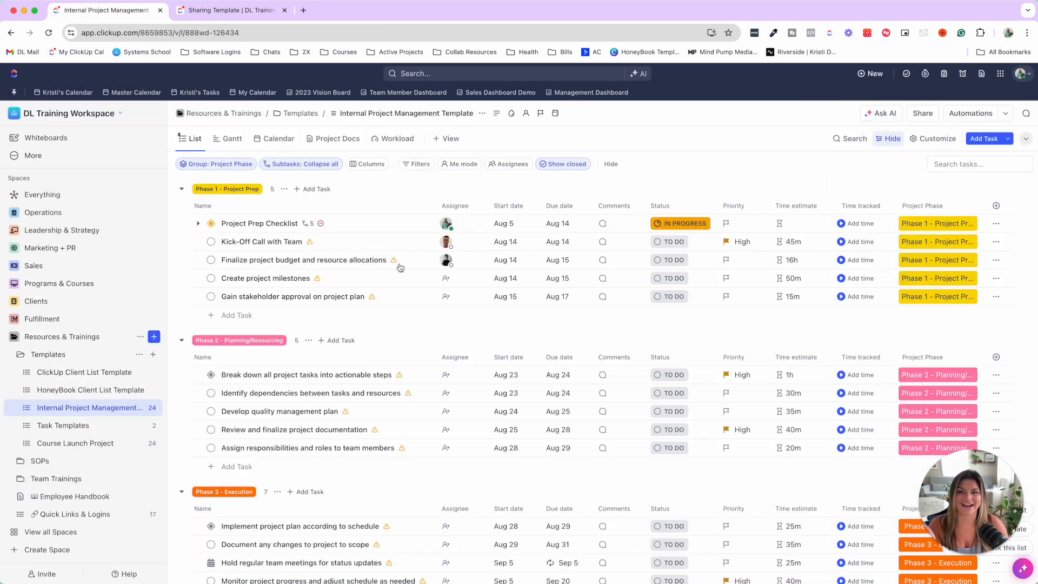